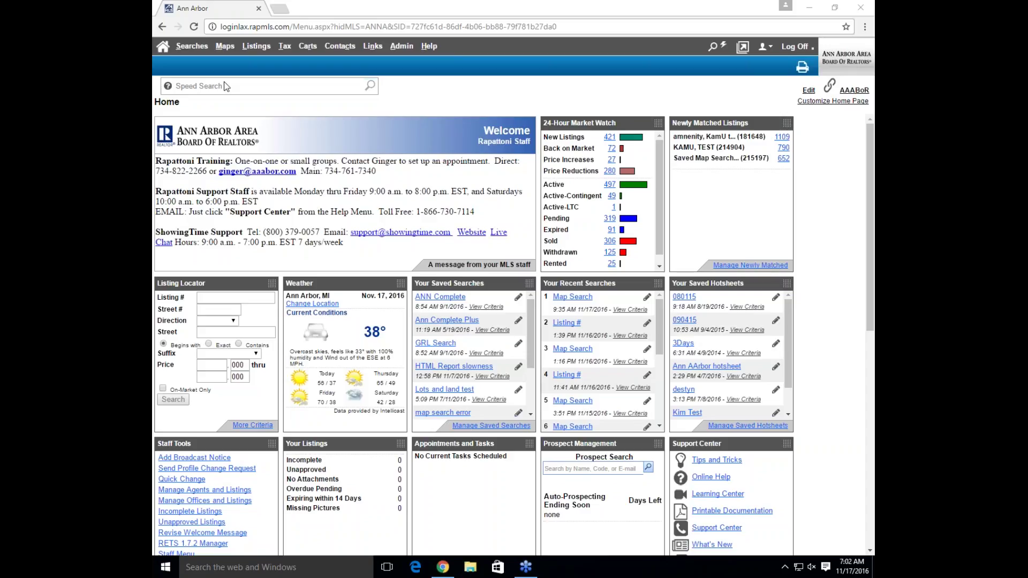
Reveal the Map Explorer and Interactive Map entries under the Maps menu on the home page
mouse_move(225, 47)
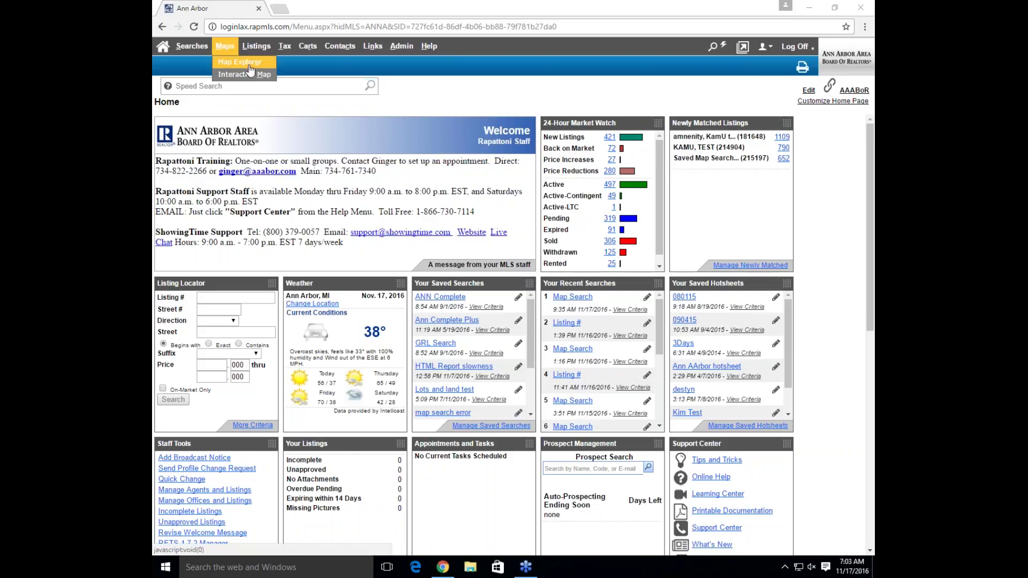
Launch Maps > Map Explorer in a new window and maximize it to full screen
click(240, 62)
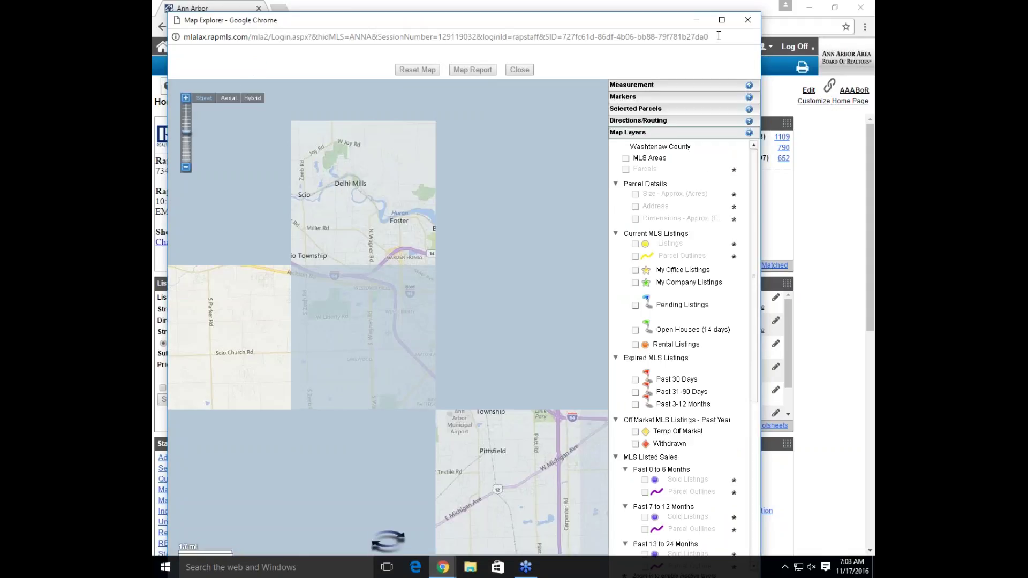
click(721, 20)
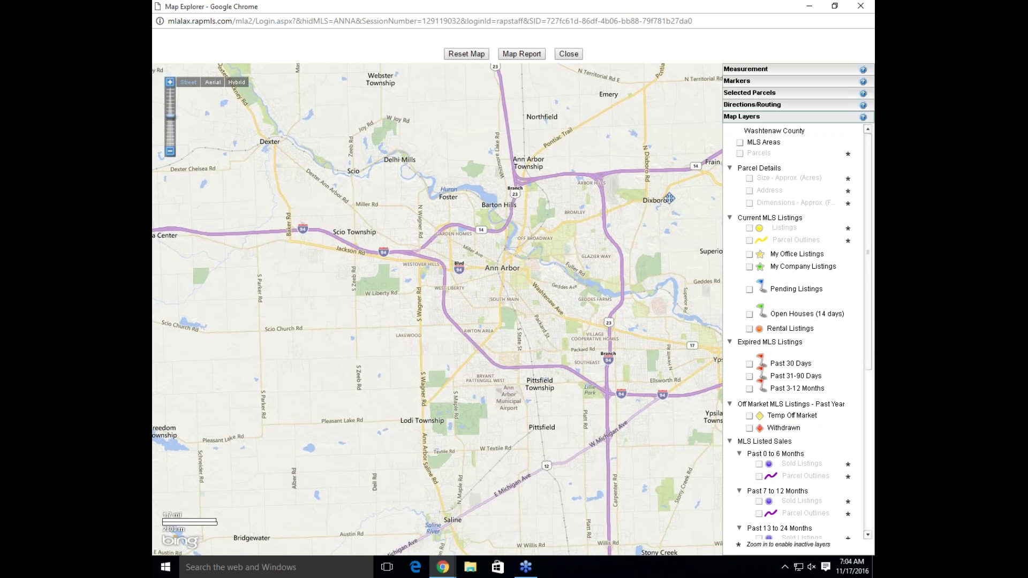
scroll(669, 199, up, 1)
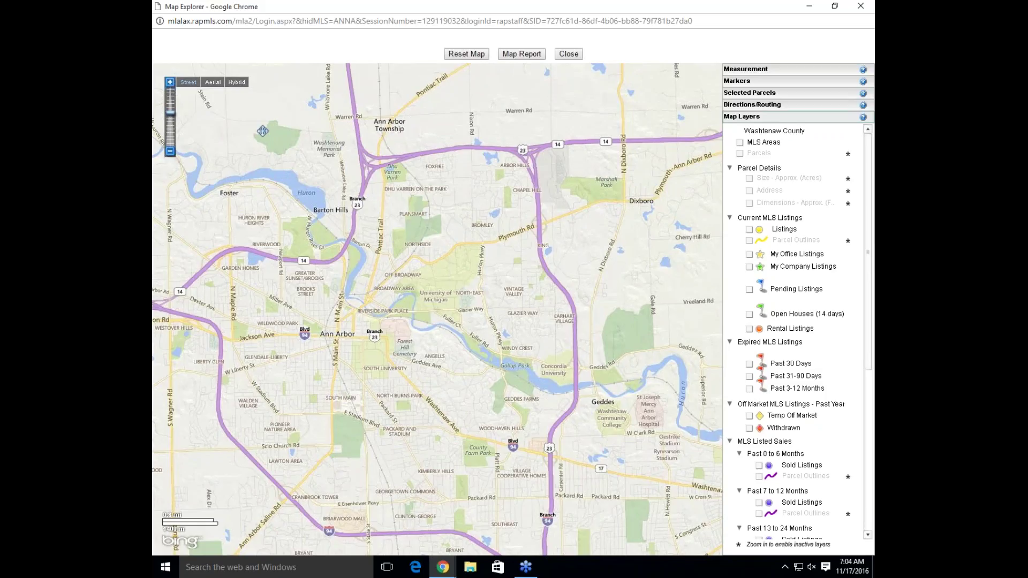
scroll(551, 223, up, 1)
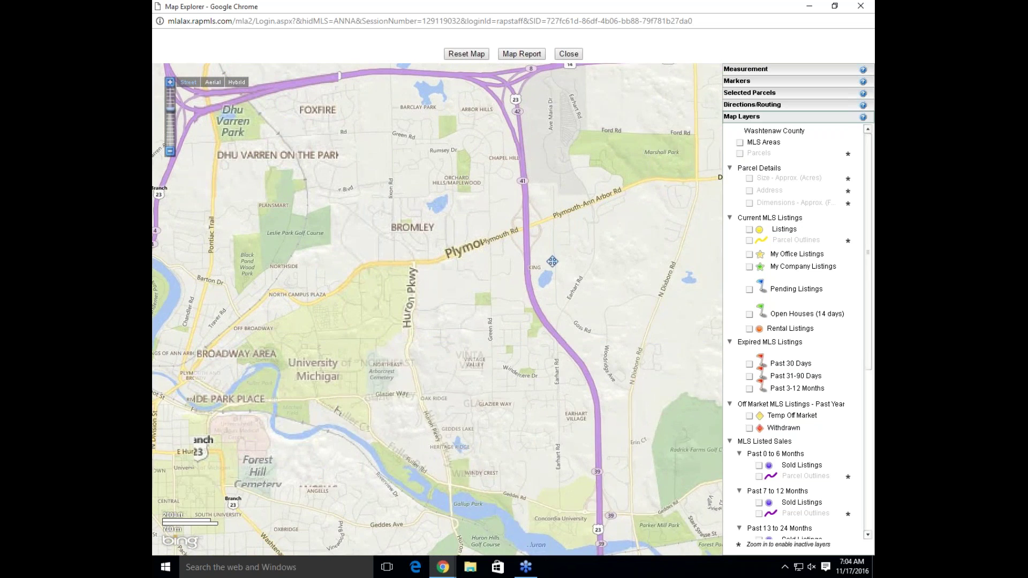
scroll(552, 261, up, 1)
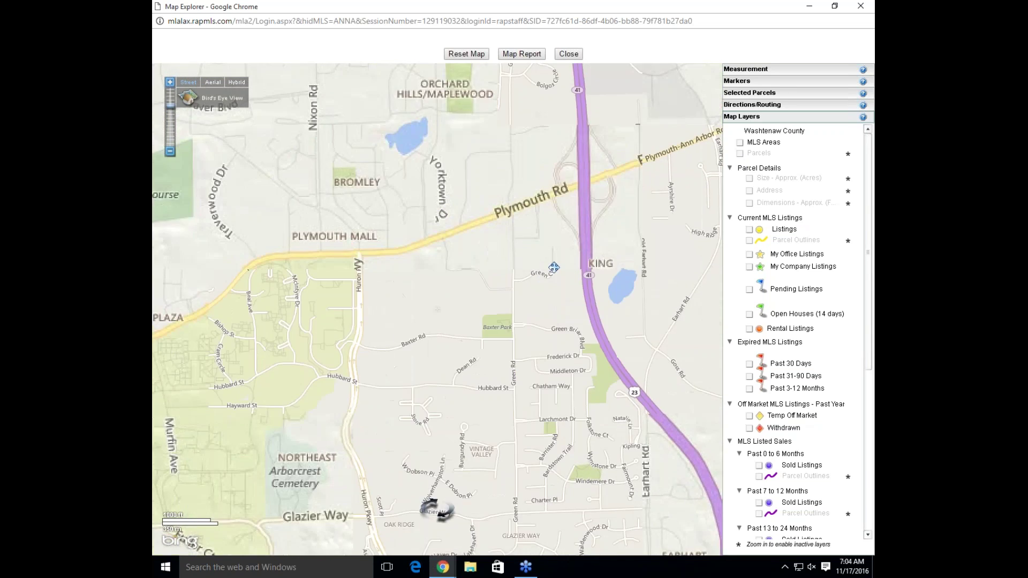
scroll(553, 267, up, 1)
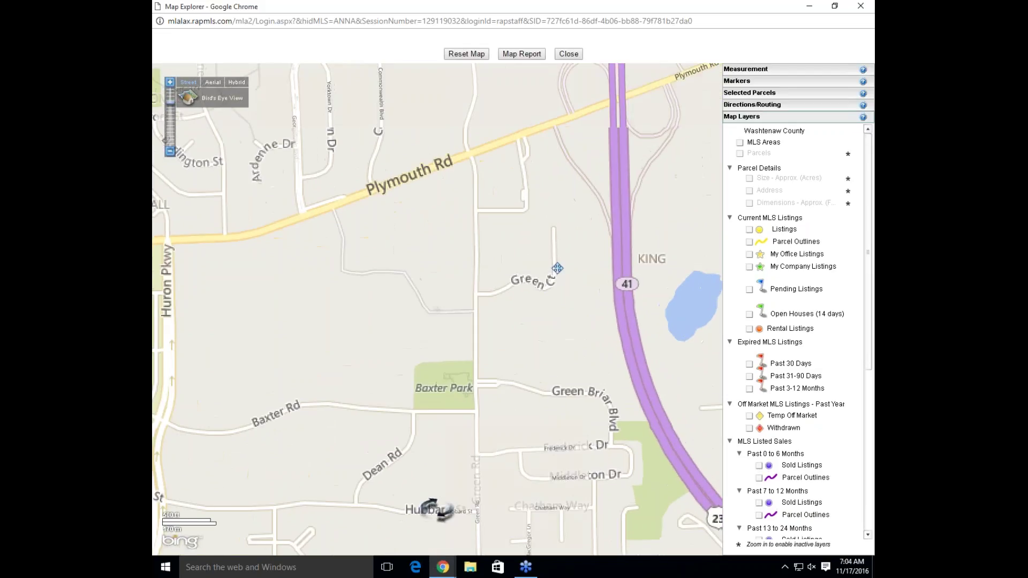
scroll(557, 267, up, 1)
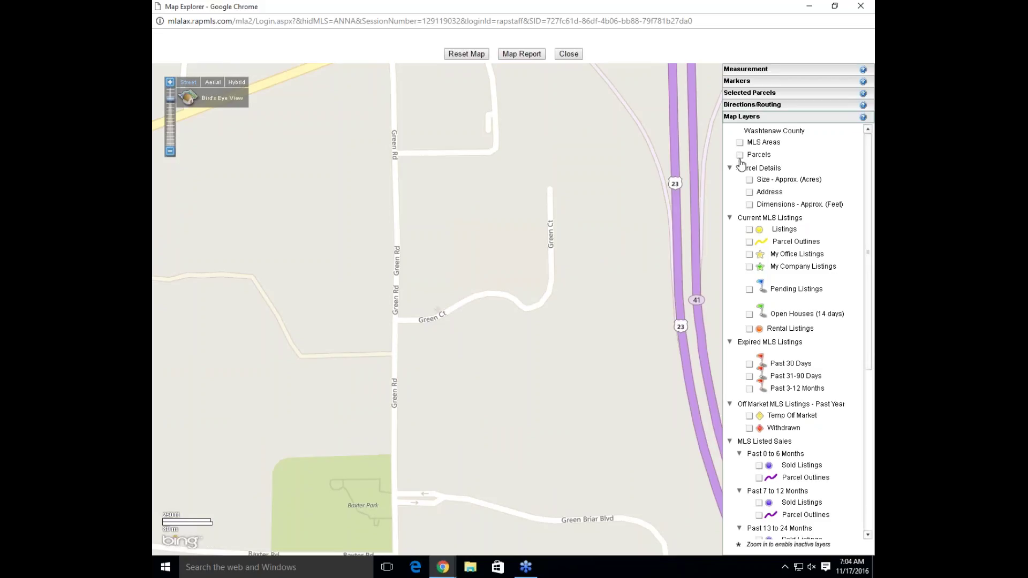
click(741, 157)
mouse_move(484, 231)
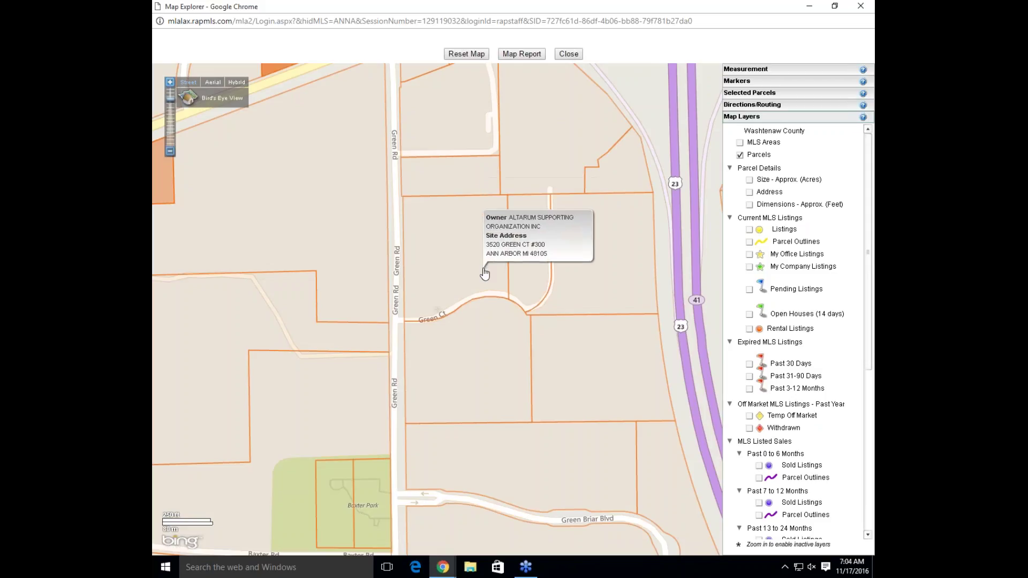
click(740, 156)
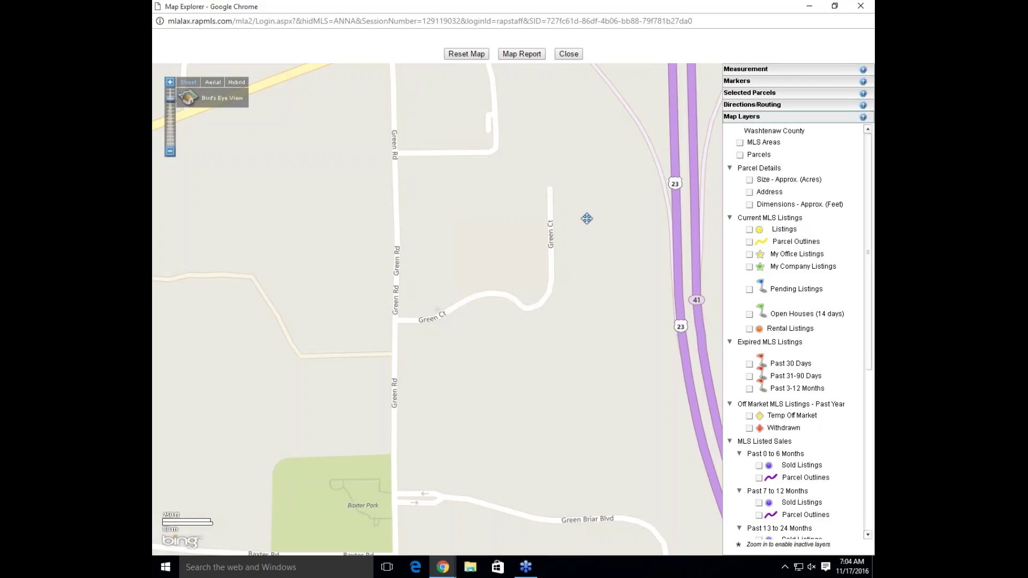
scroll(588, 219, down, 1)
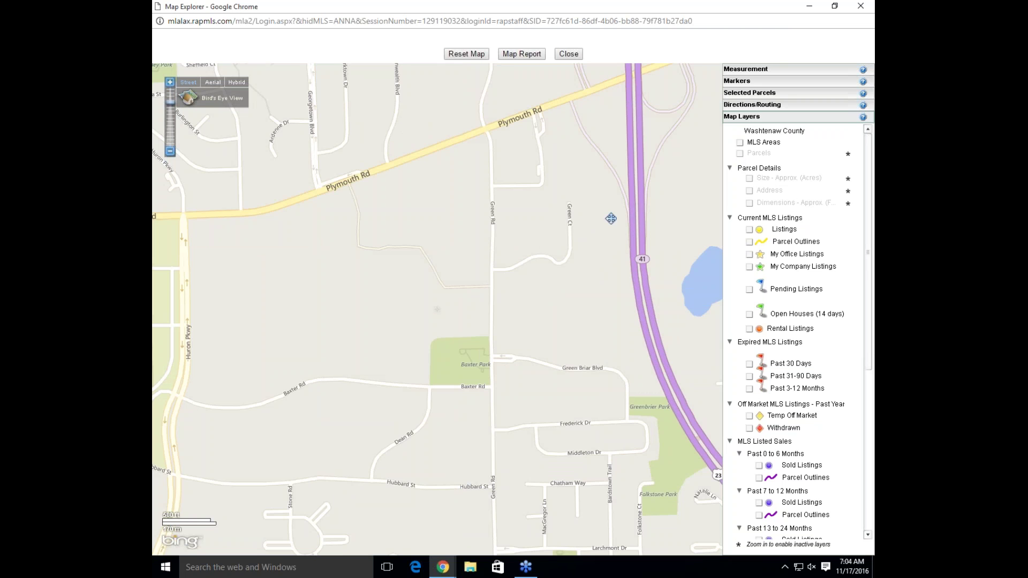
scroll(563, 245, down, 1)
scroll(456, 254, down, 2)
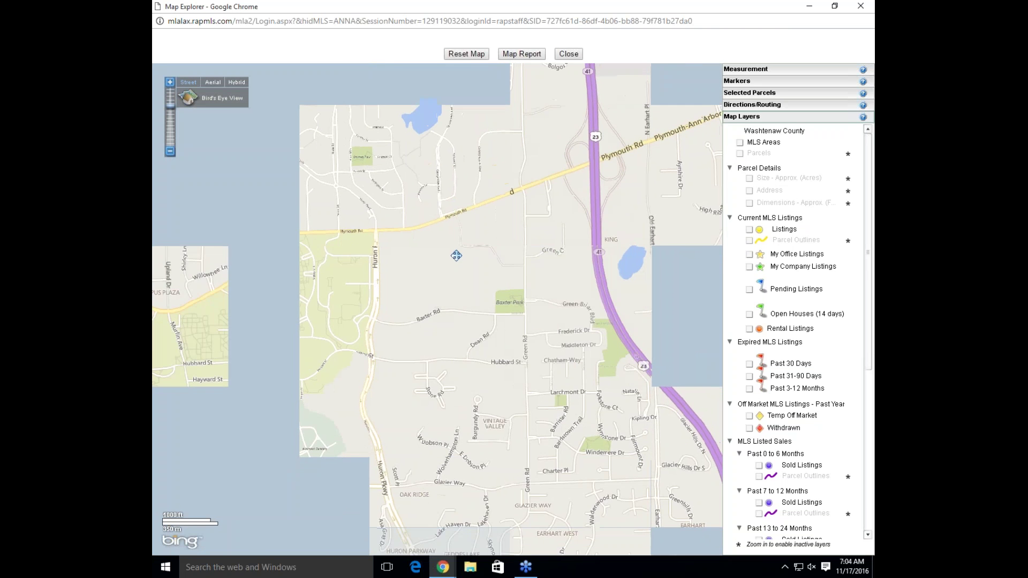
scroll(456, 254, down, 1)
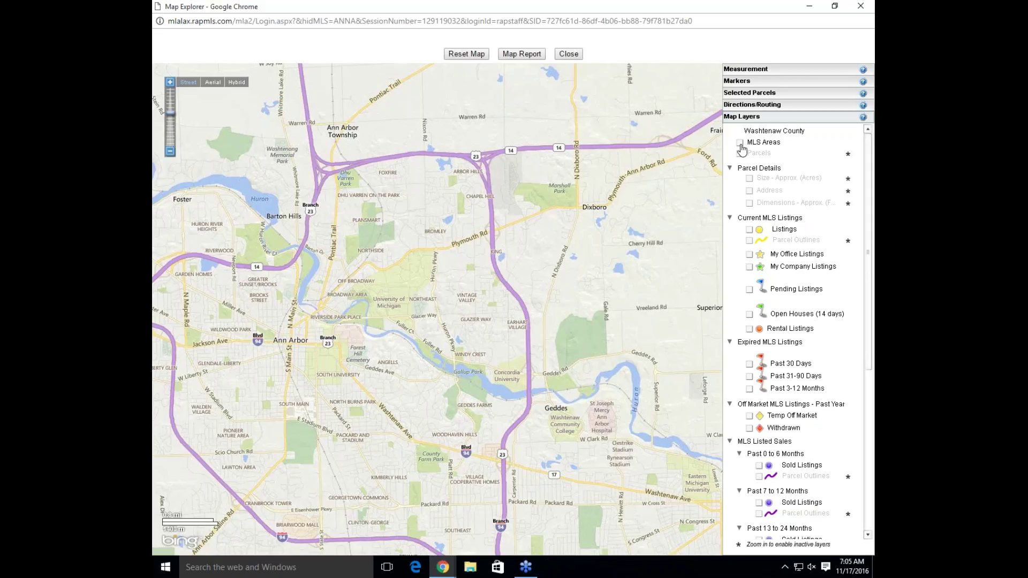
Turn on the MLS Areas layer, pan north, and read the descriptions of areas 87 and 81
click(739, 142)
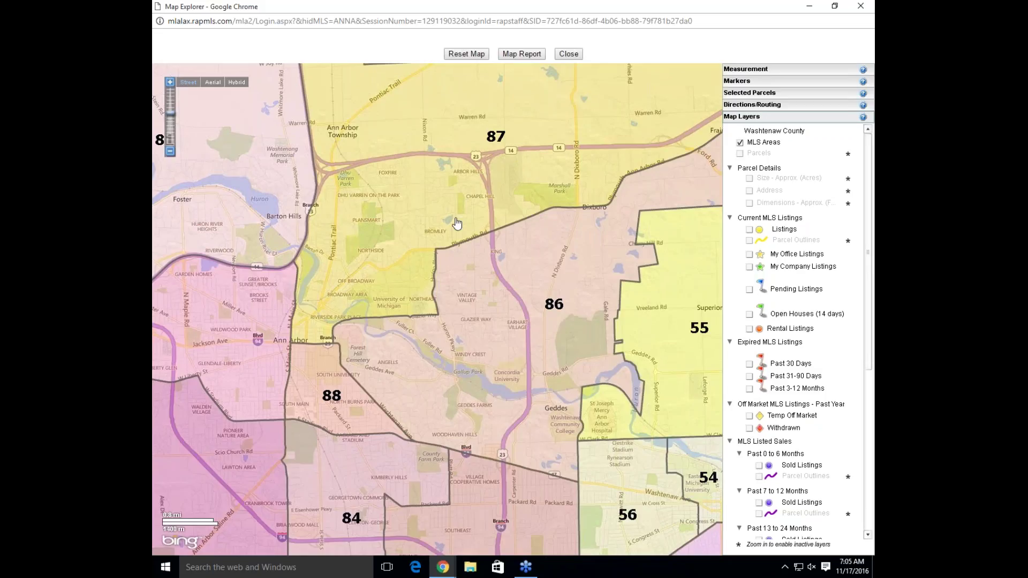
drag(432, 230, 618, 327)
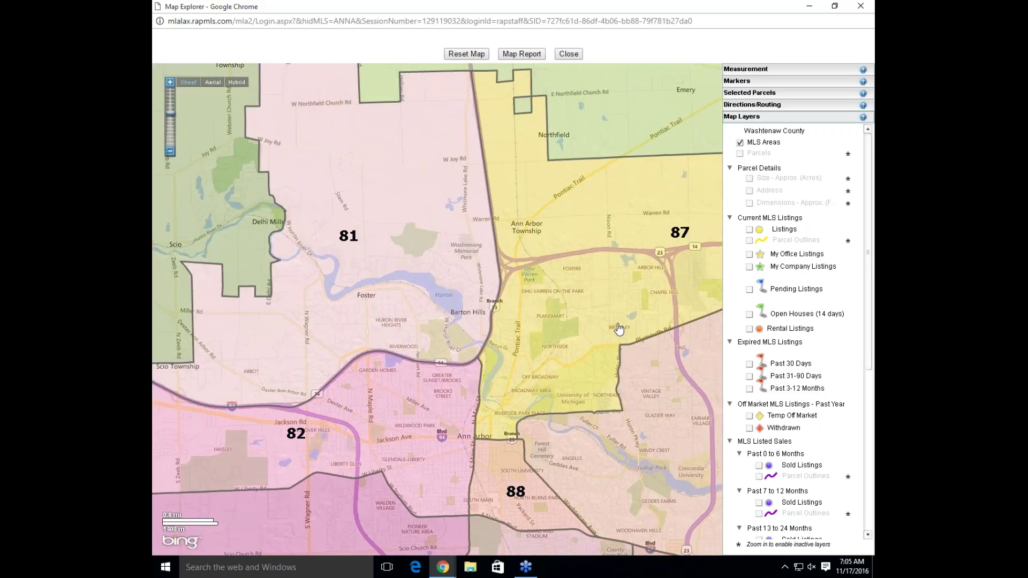
click(563, 333)
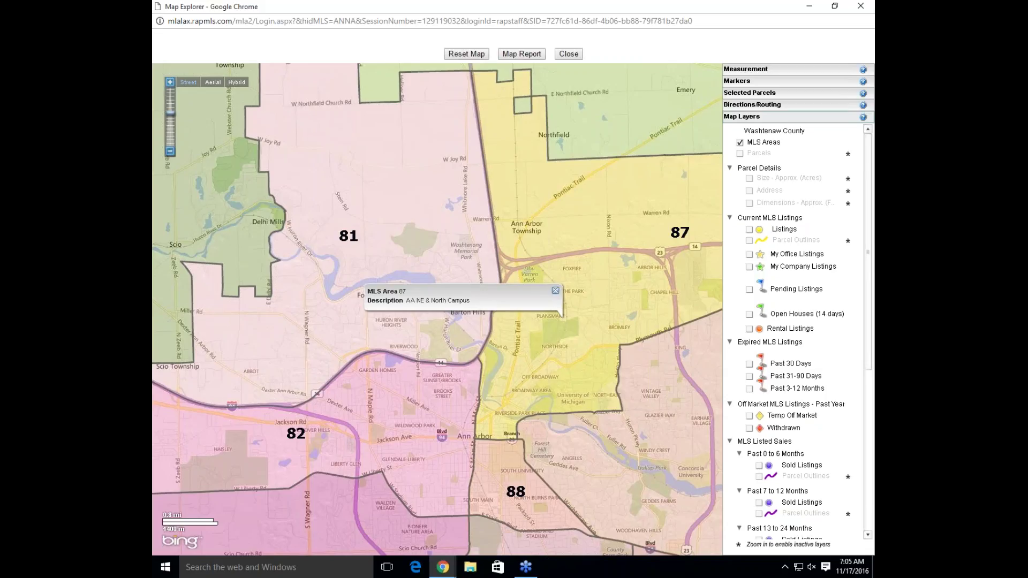
click(556, 292)
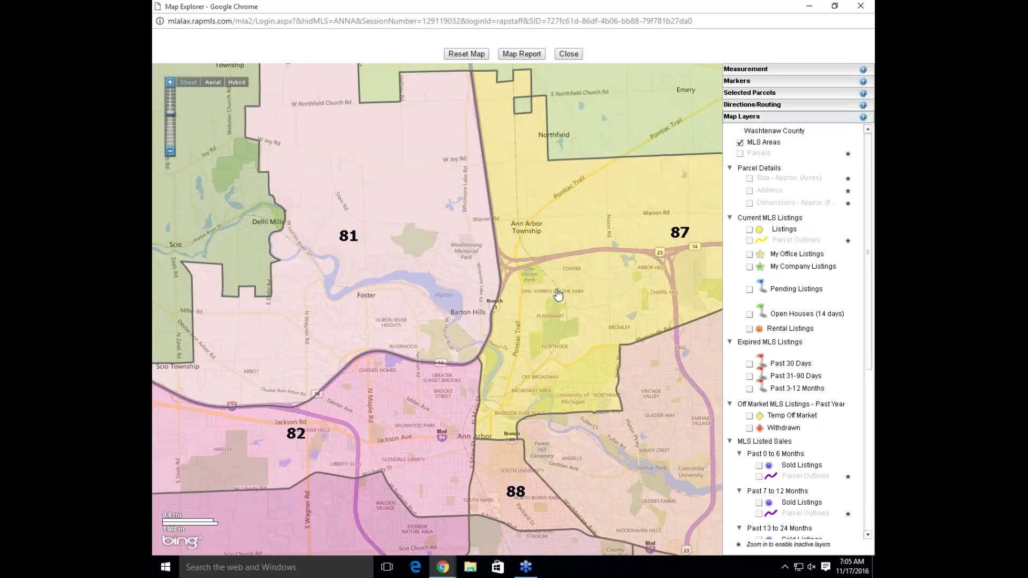
click(436, 258)
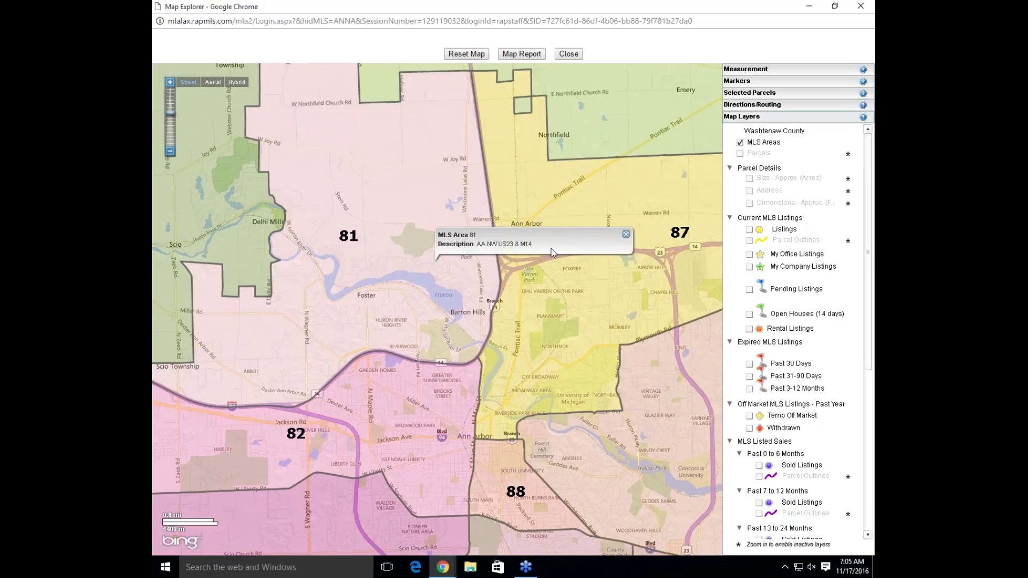
click(625, 235)
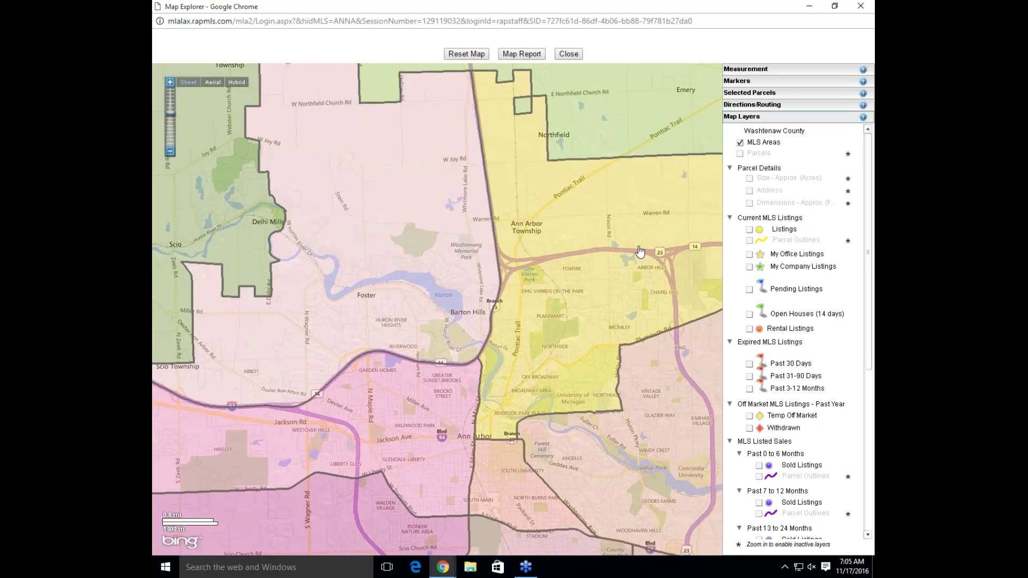
scroll(640, 251, up, 1)
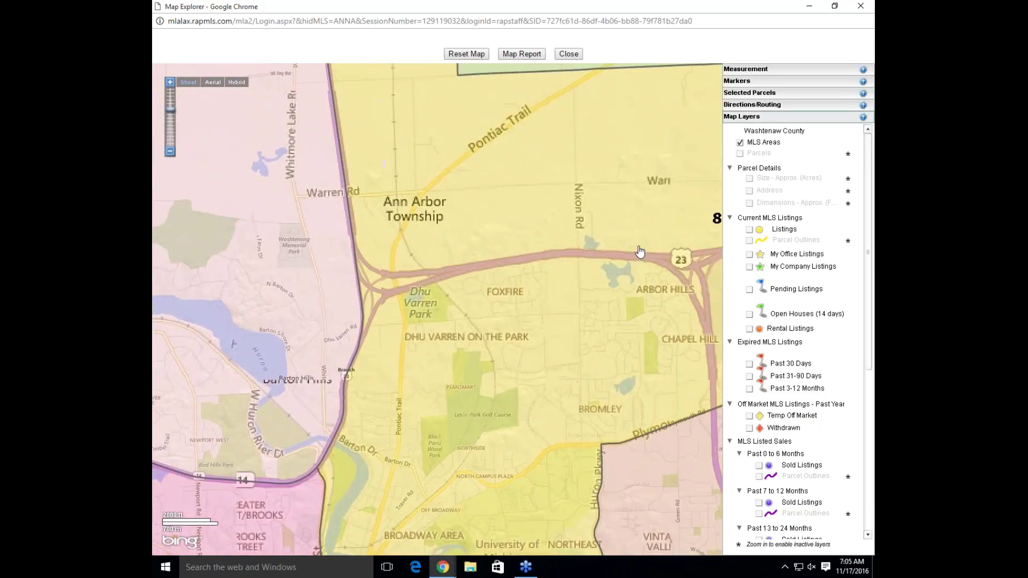
Zoom in near US-23, turn on Parcels, turn off MLS Areas, and pan to parcels north of the highway
scroll(640, 250, up, 1)
scroll(640, 250, up, 1)
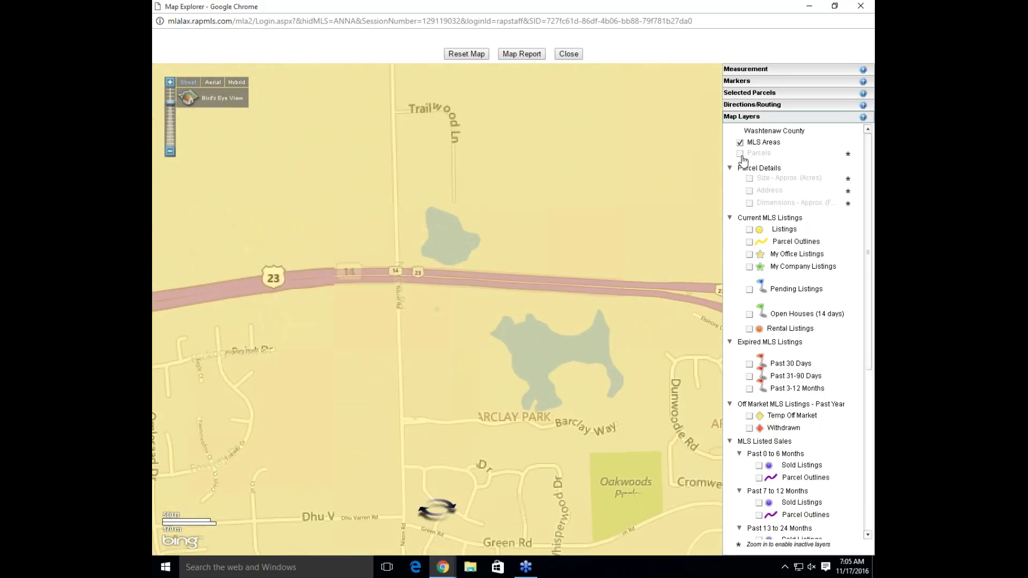
scroll(687, 236, up, 1)
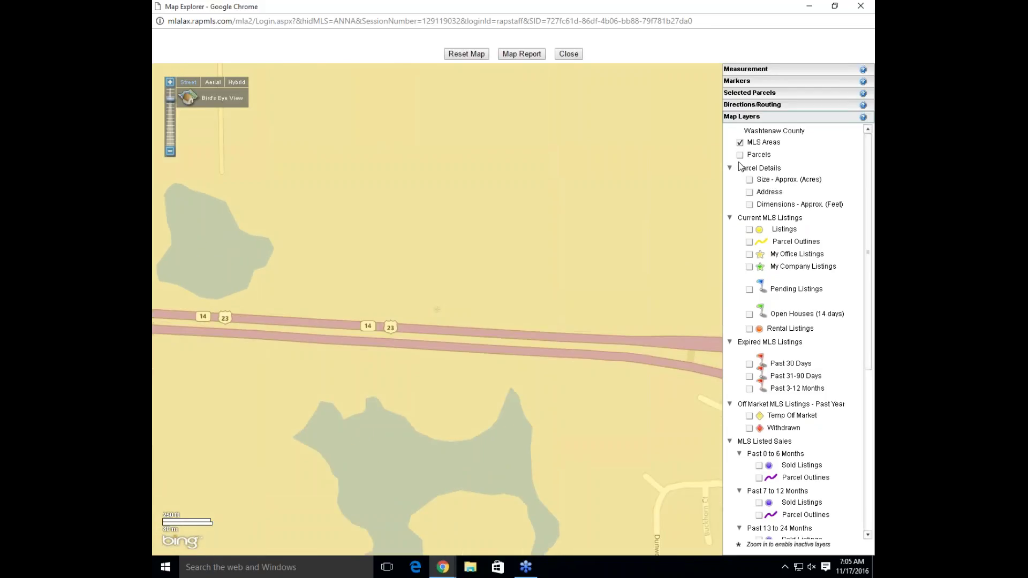
click(740, 156)
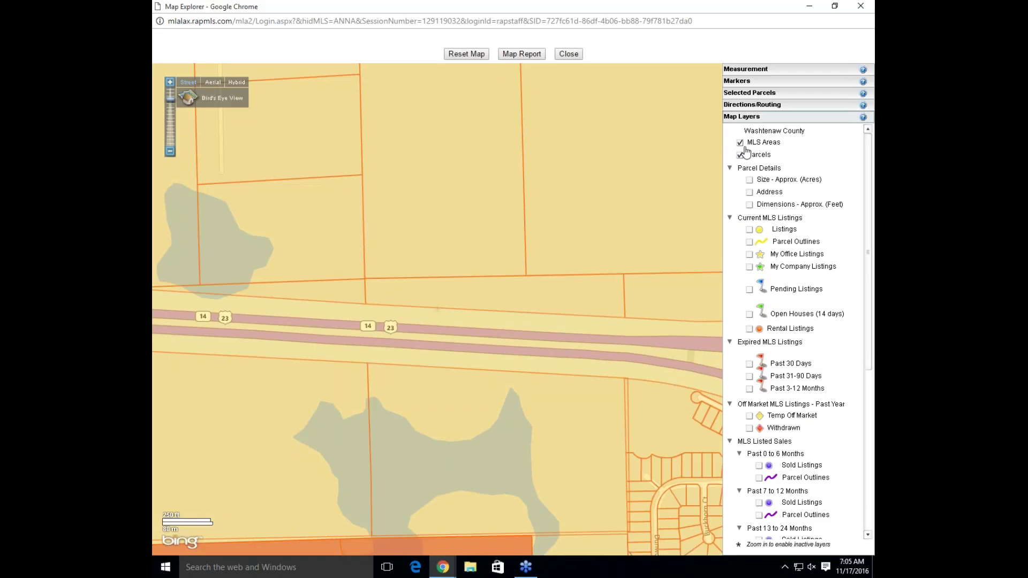
mouse_move(473, 156)
click(739, 143)
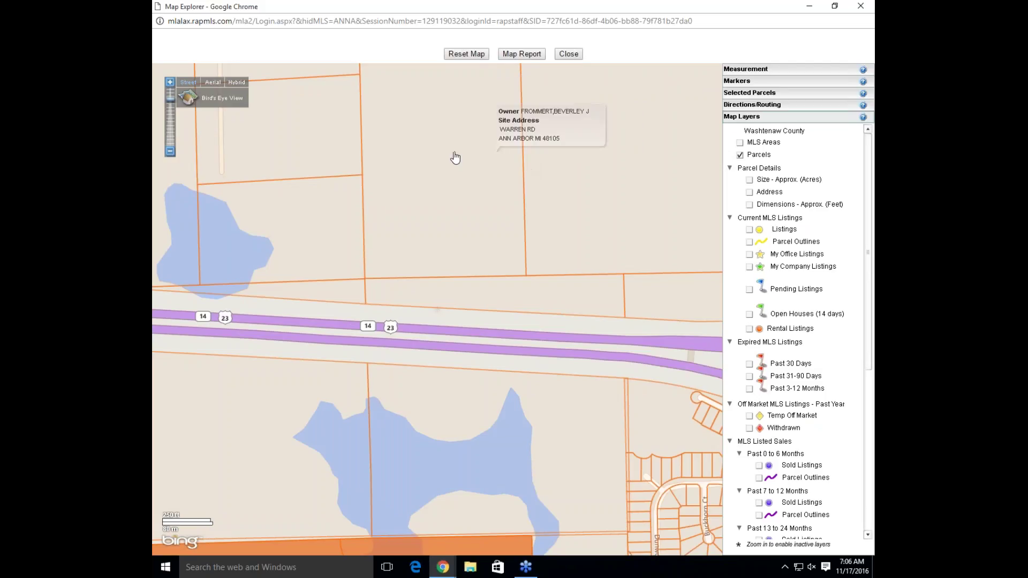
drag(456, 220, 452, 300)
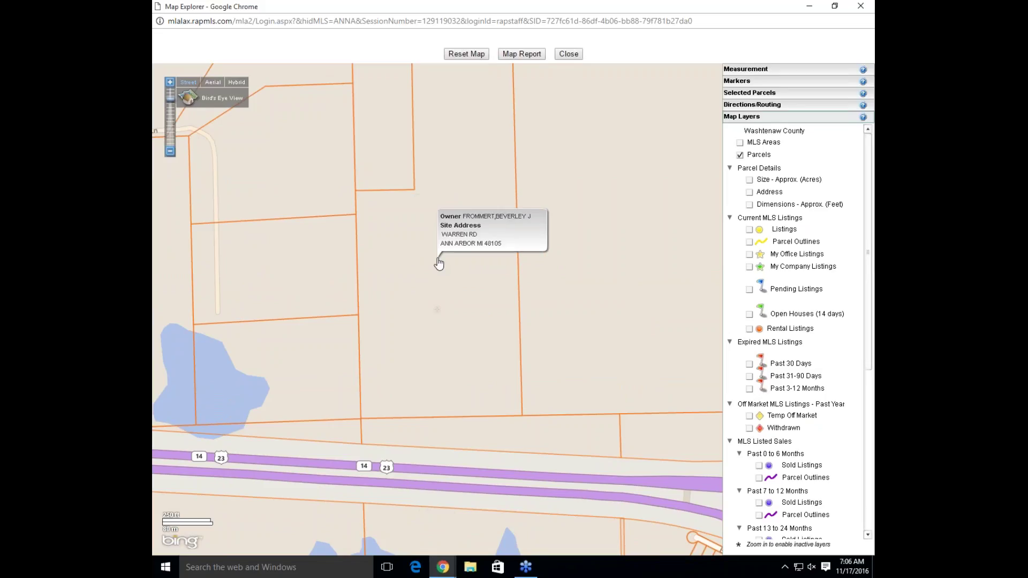
Pin a parcel's owner details, view its Realist tax information, then close both
click(426, 257)
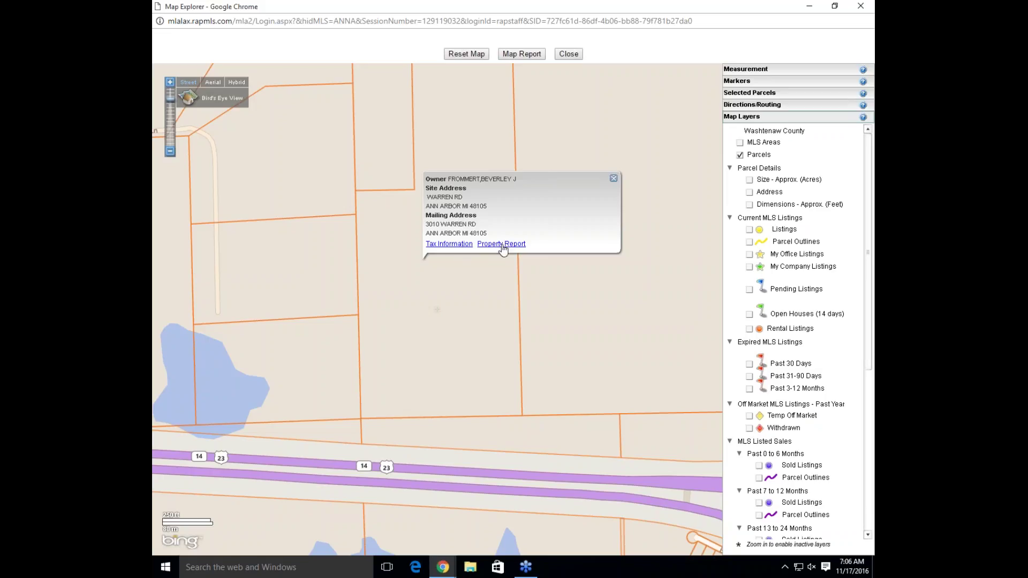
click(461, 247)
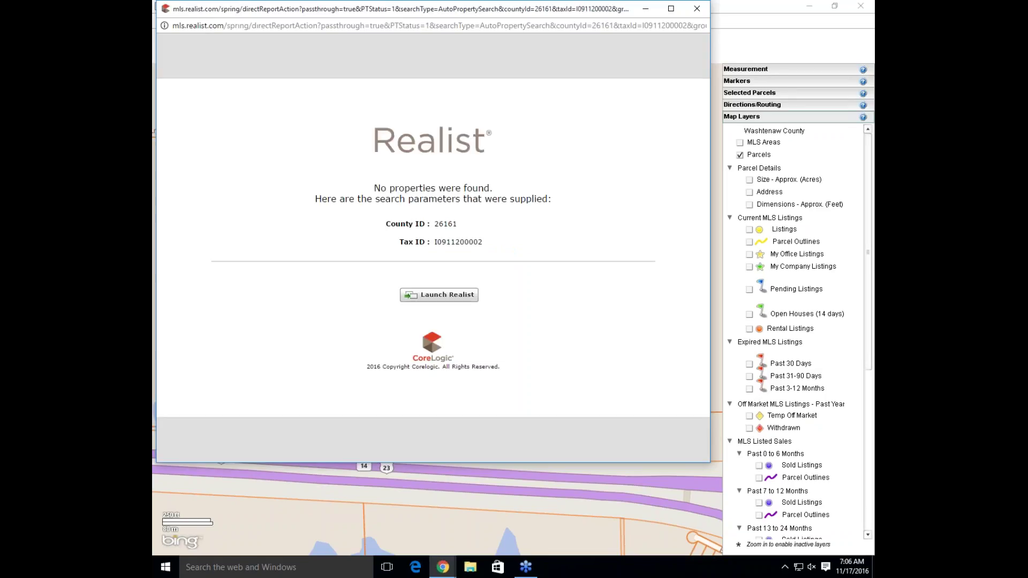
click(696, 9)
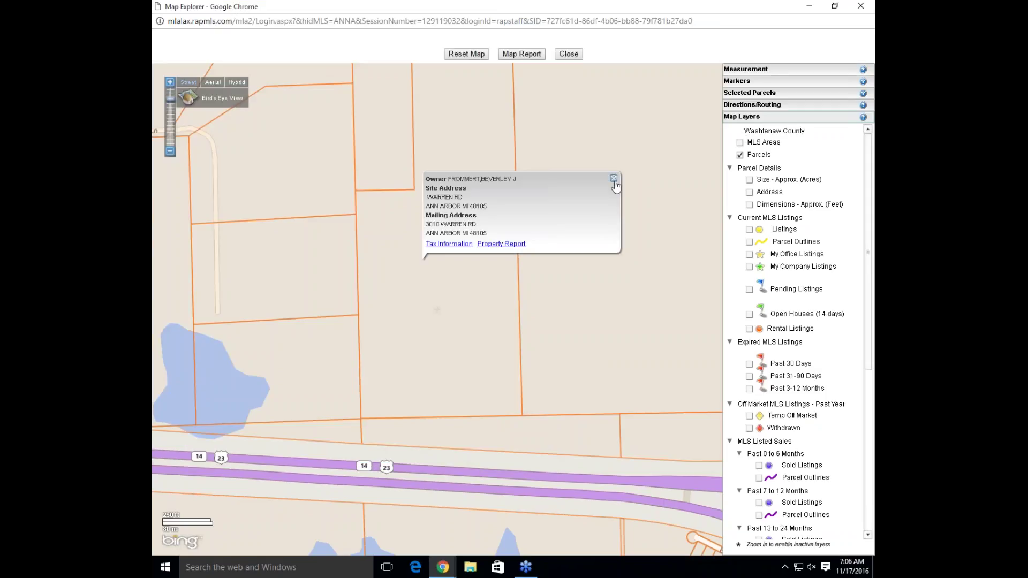
click(613, 179)
Move to the streets east of the lake and show owner and address details for an Elsinore Ct parcel
scroll(605, 217, down, 2)
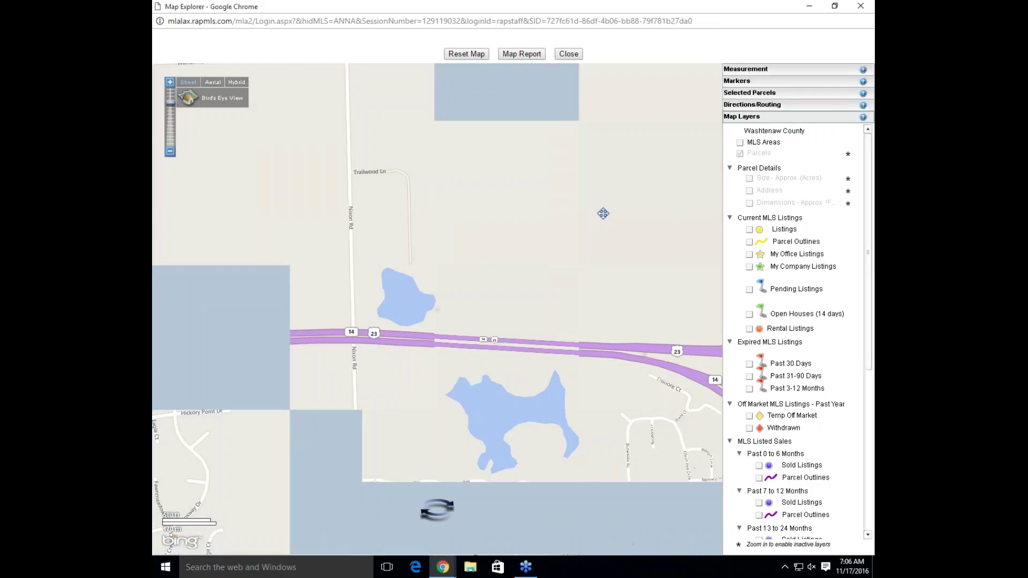
scroll(667, 456, up, 1)
drag(667, 455, 529, 384)
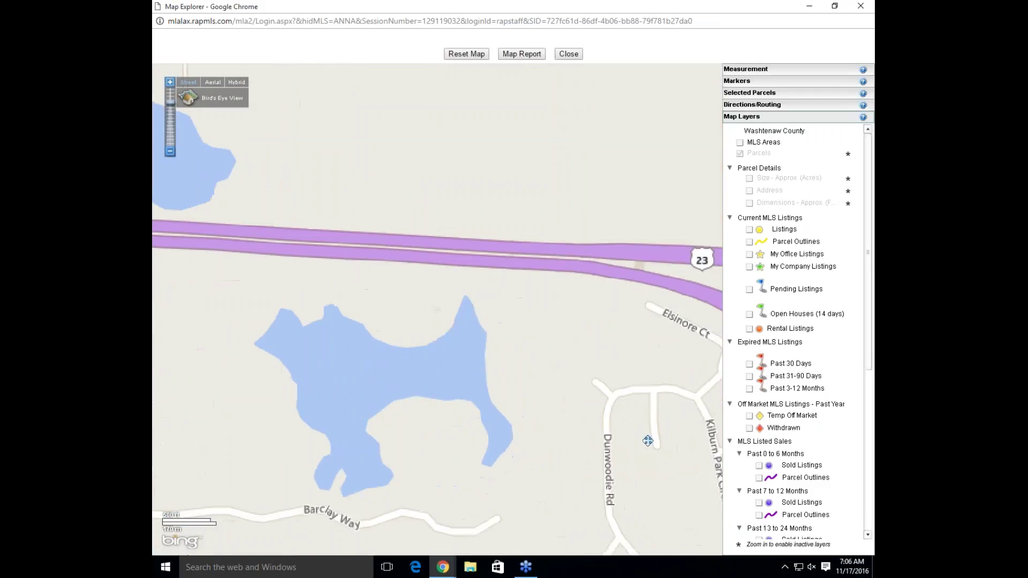
scroll(529, 384, up, 1)
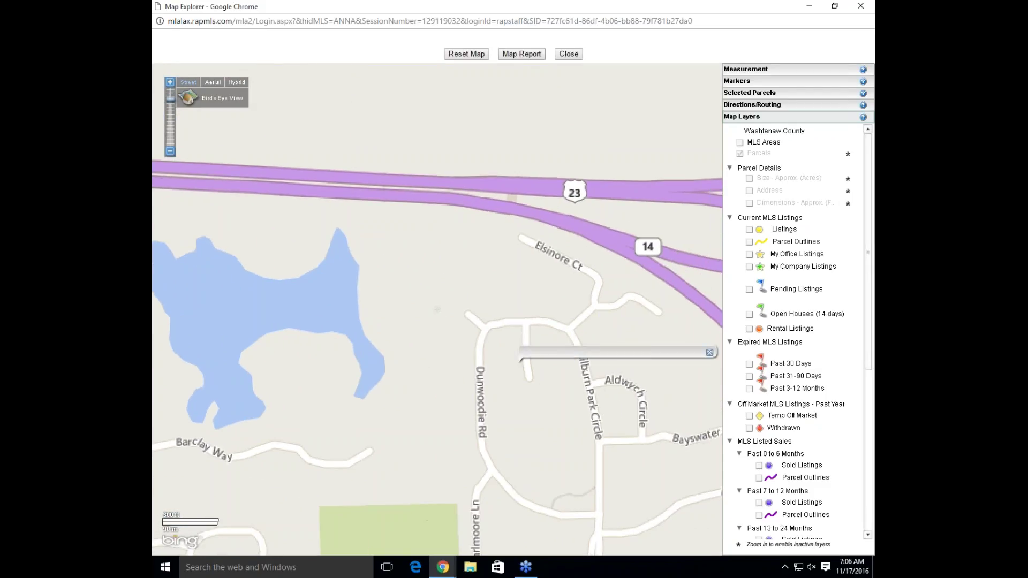
click(709, 352)
scroll(643, 337, up, 1)
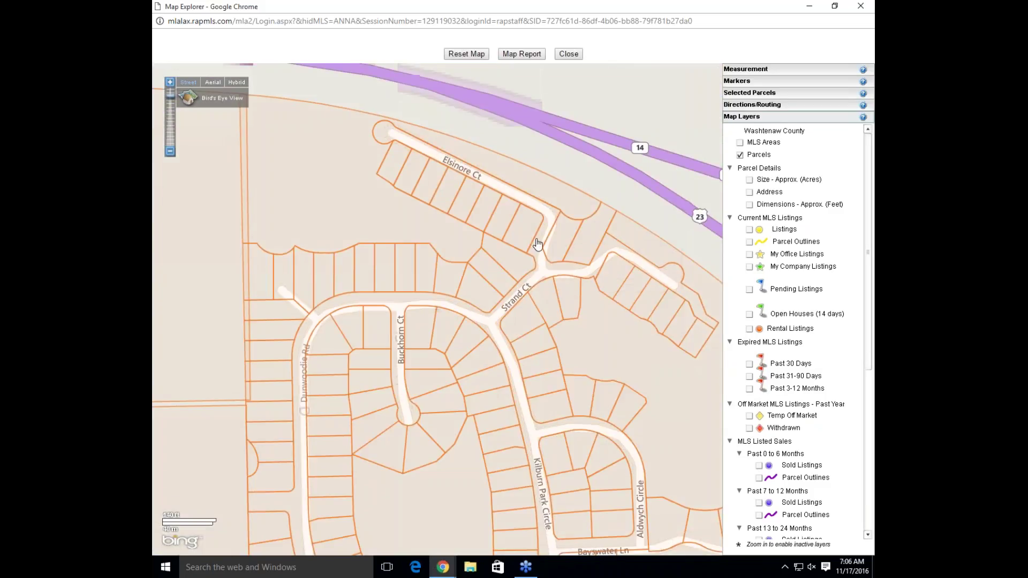
click(522, 228)
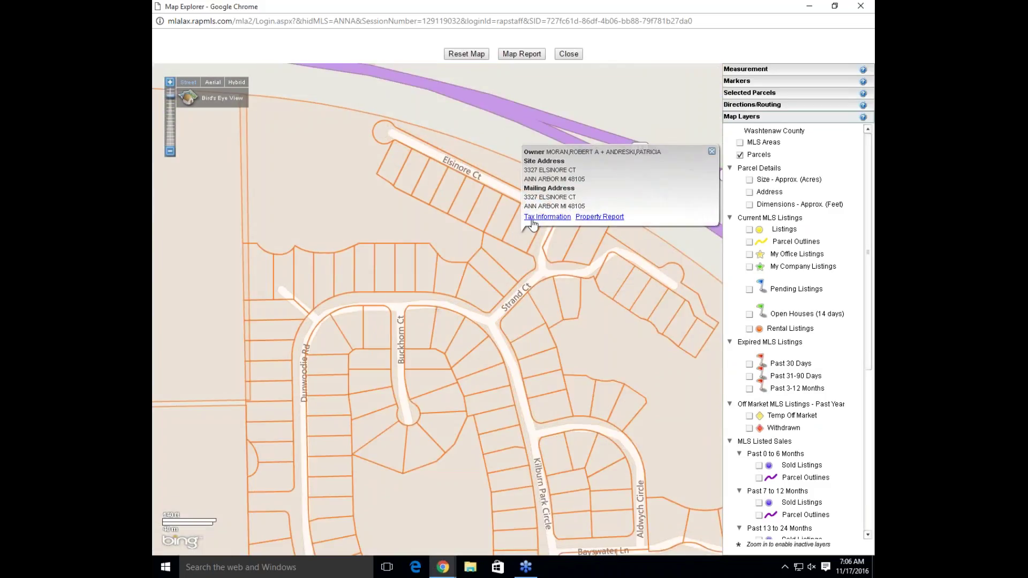
click(536, 219)
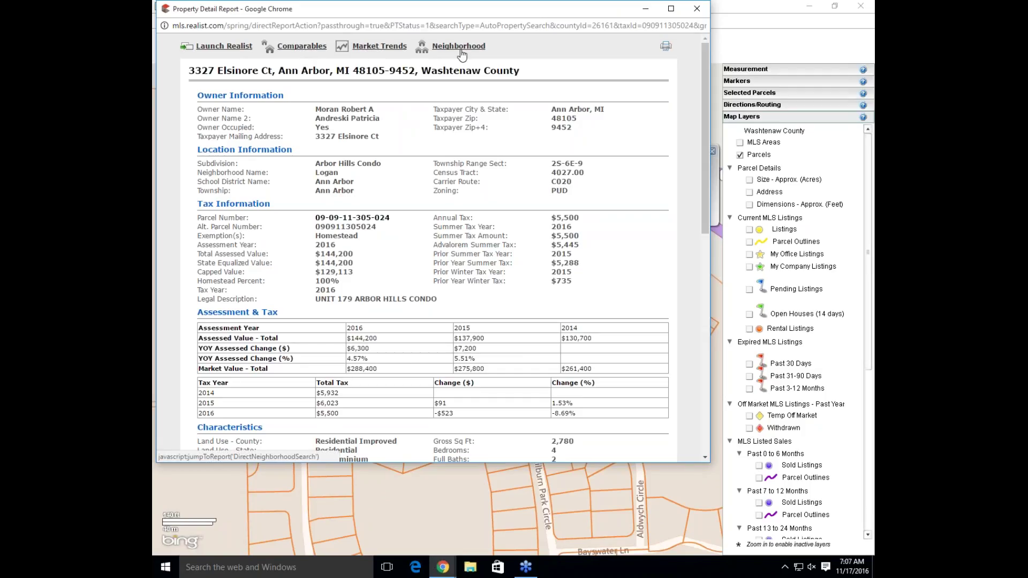
scroll(698, 161, down, 1)
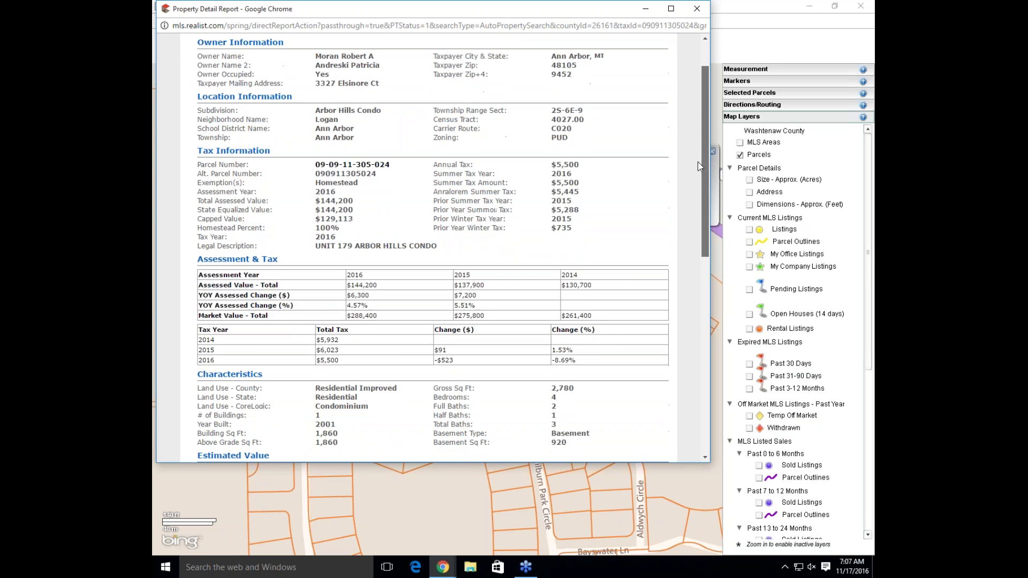
scroll(698, 161, down, 6)
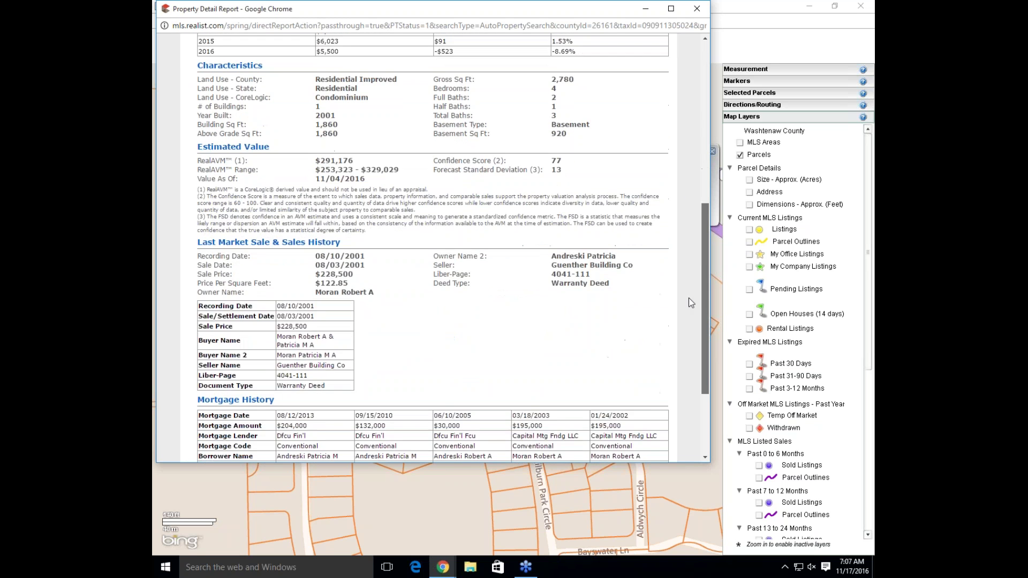
scroll(688, 297, down, 2)
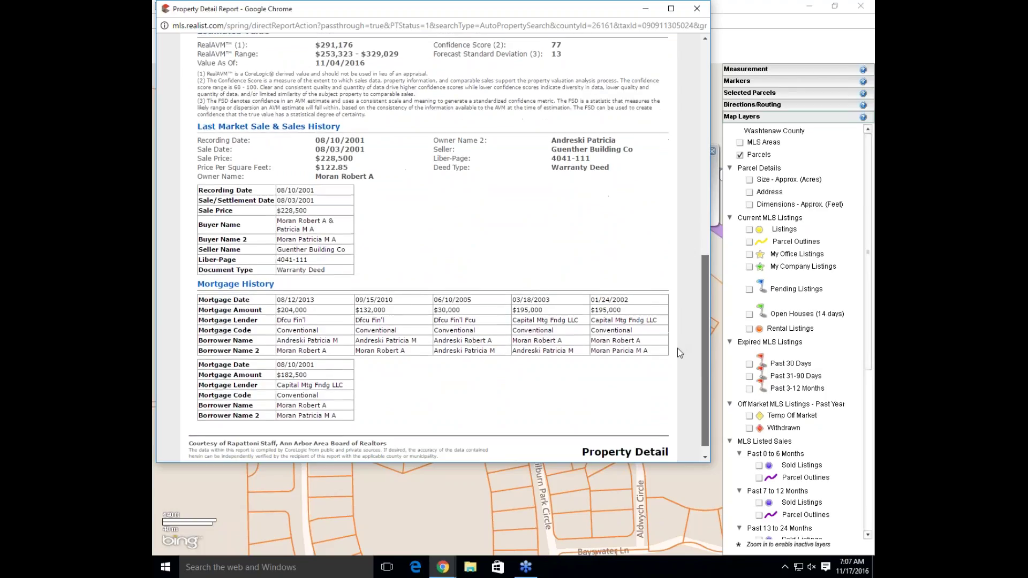
scroll(678, 356, down, 1)
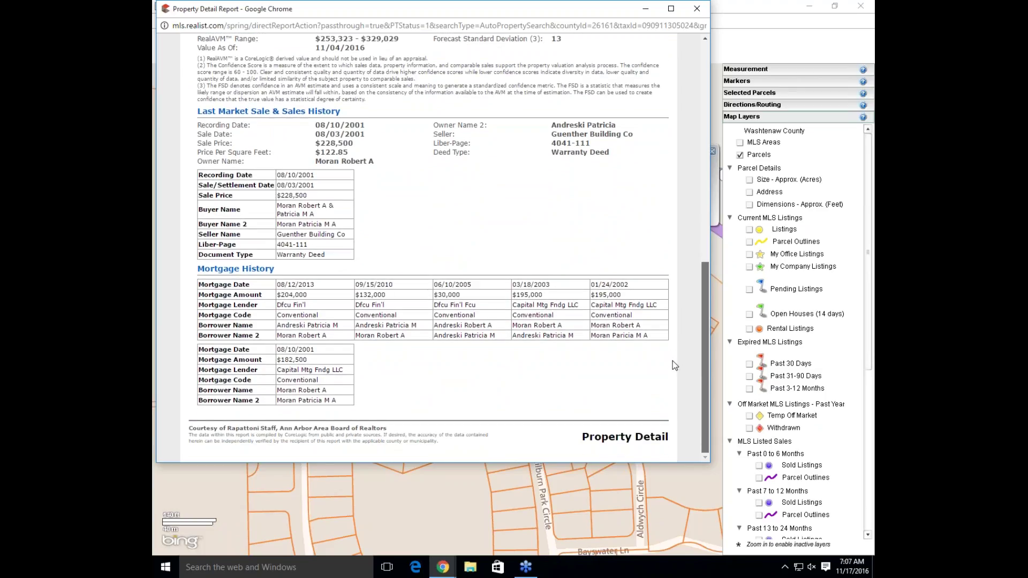
scroll(675, 348, up, 4)
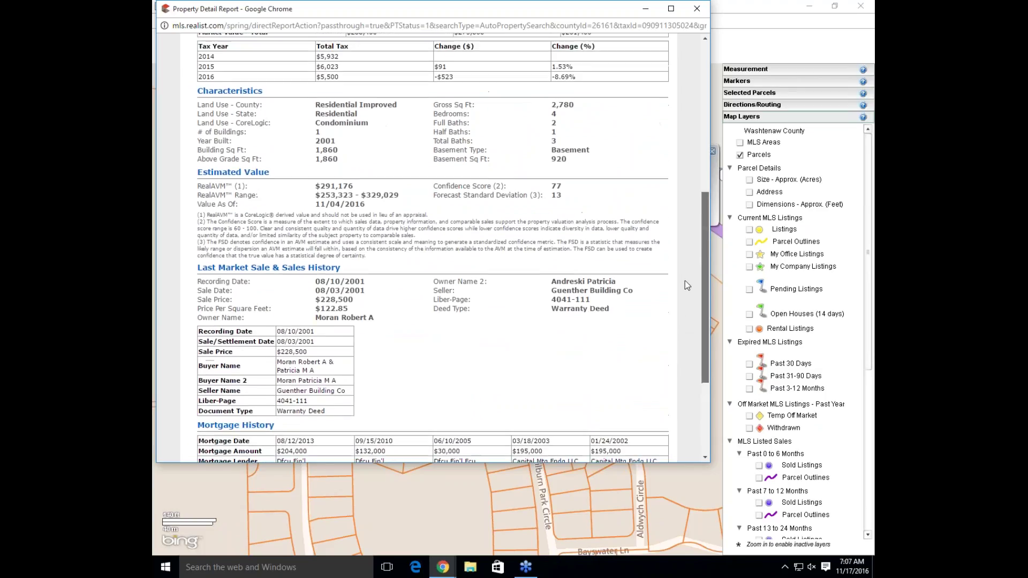
scroll(693, 256, up, 3)
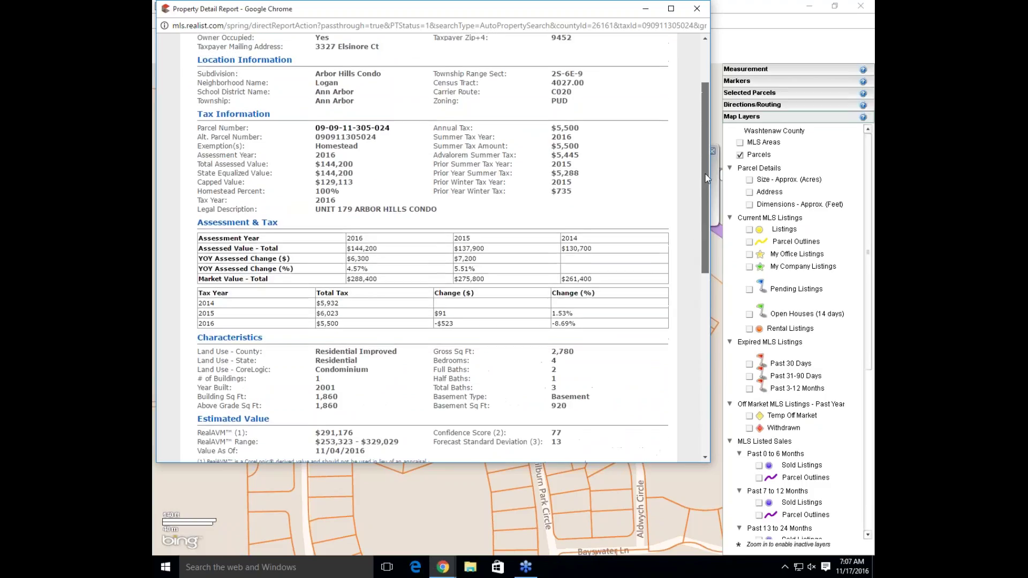
scroll(708, 153, up, 2)
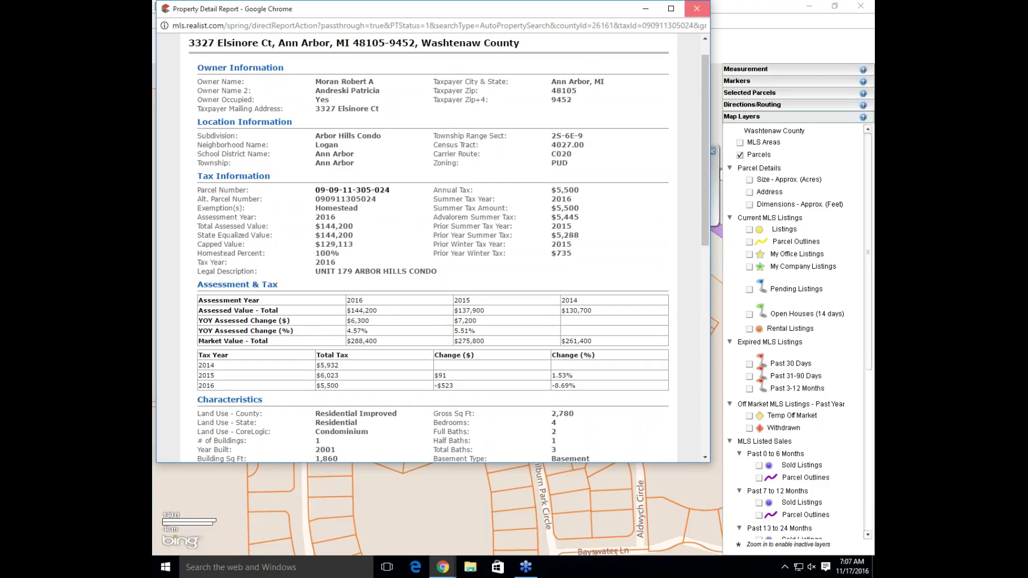
click(701, 10)
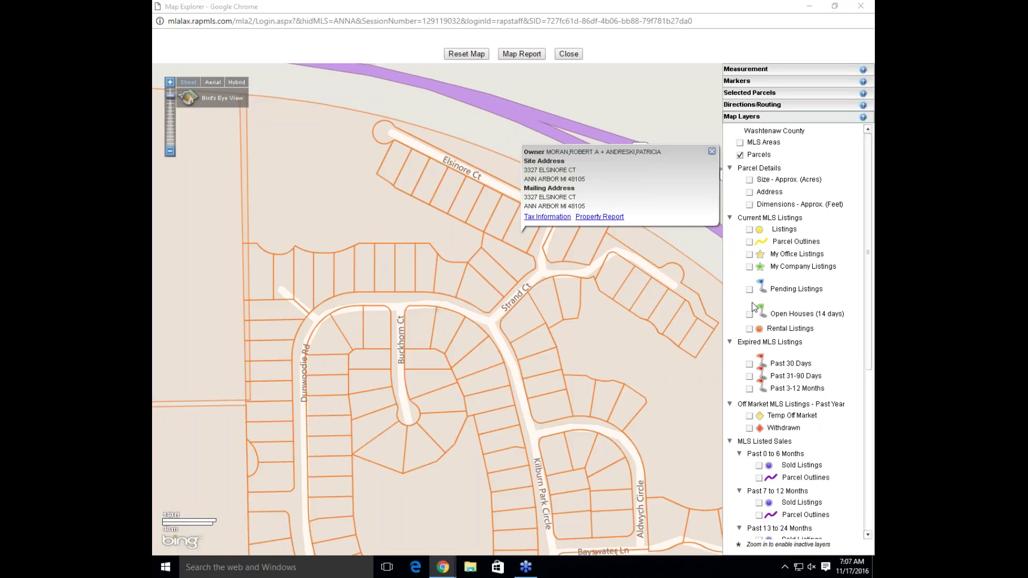
Close the parcel owner details and turn on the Size, Address and Dimensions parcel labels
click(716, 35)
click(711, 152)
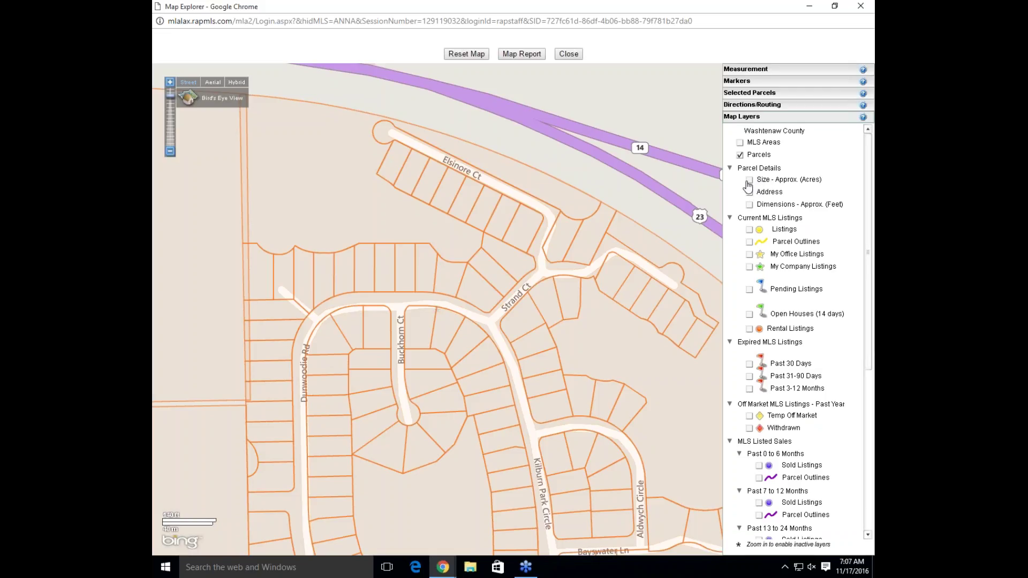
click(749, 180)
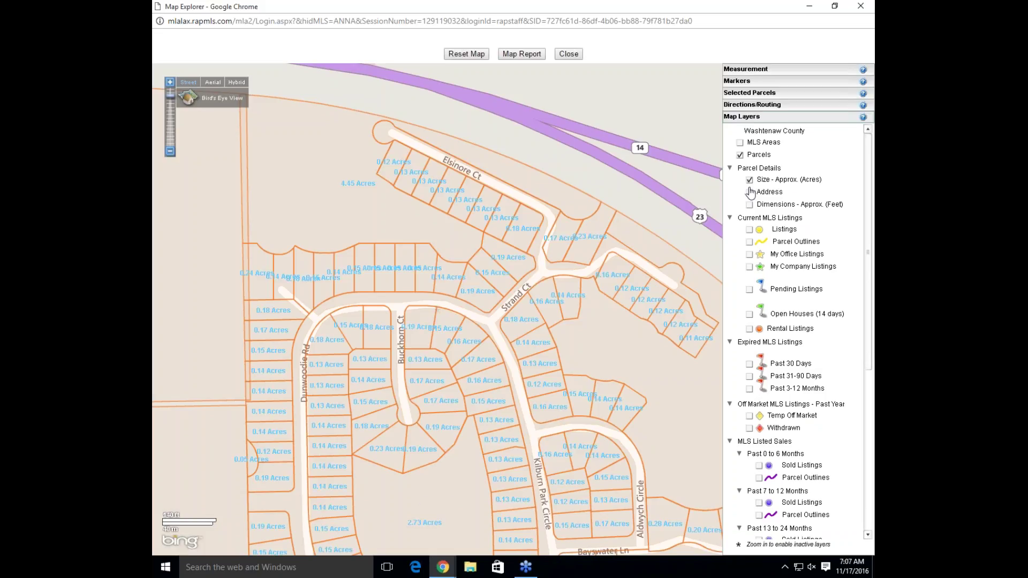
click(750, 192)
click(750, 205)
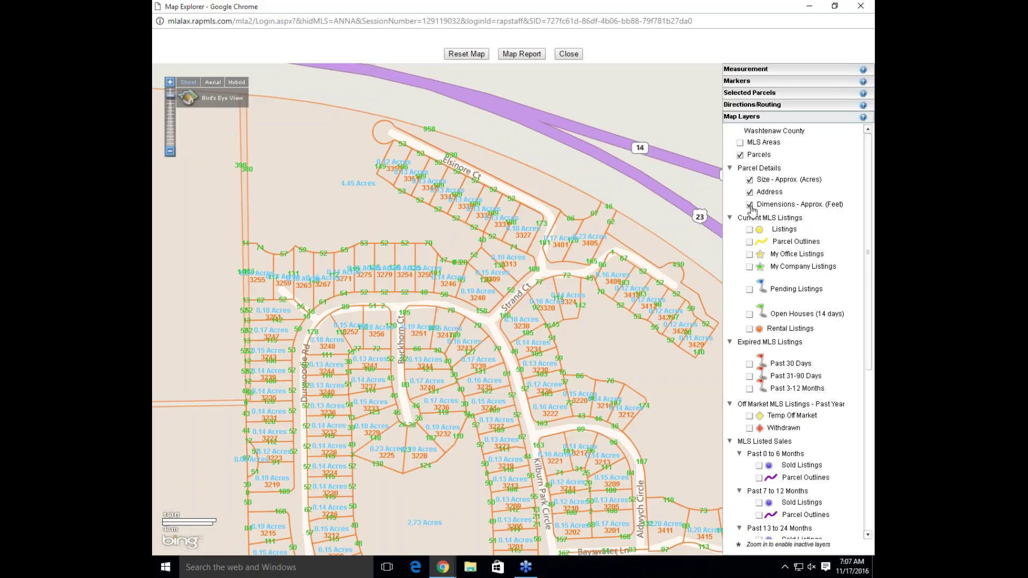
Turn the Dimensions, Address and Size parcel labels back off
click(749, 204)
click(749, 192)
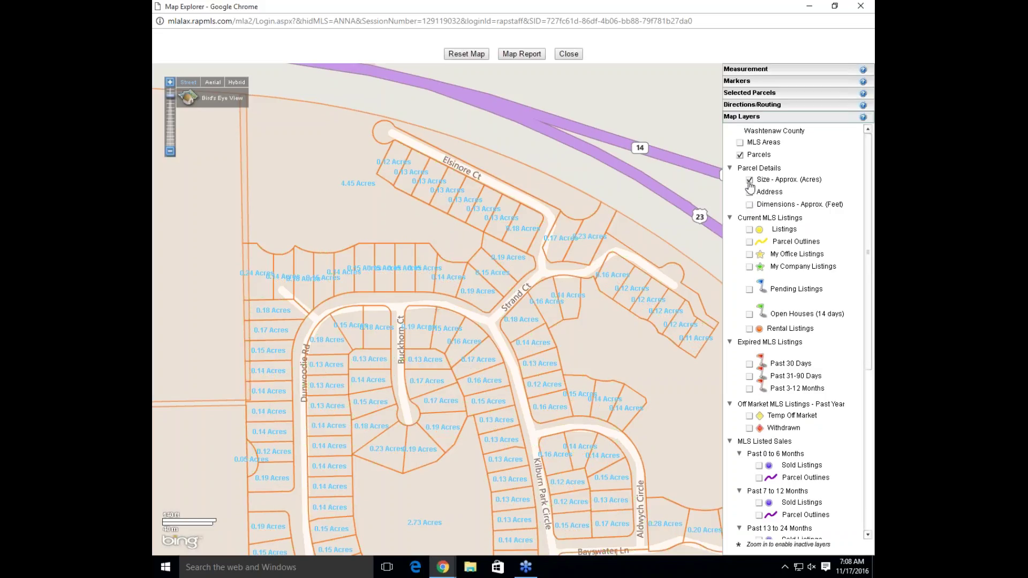
click(749, 181)
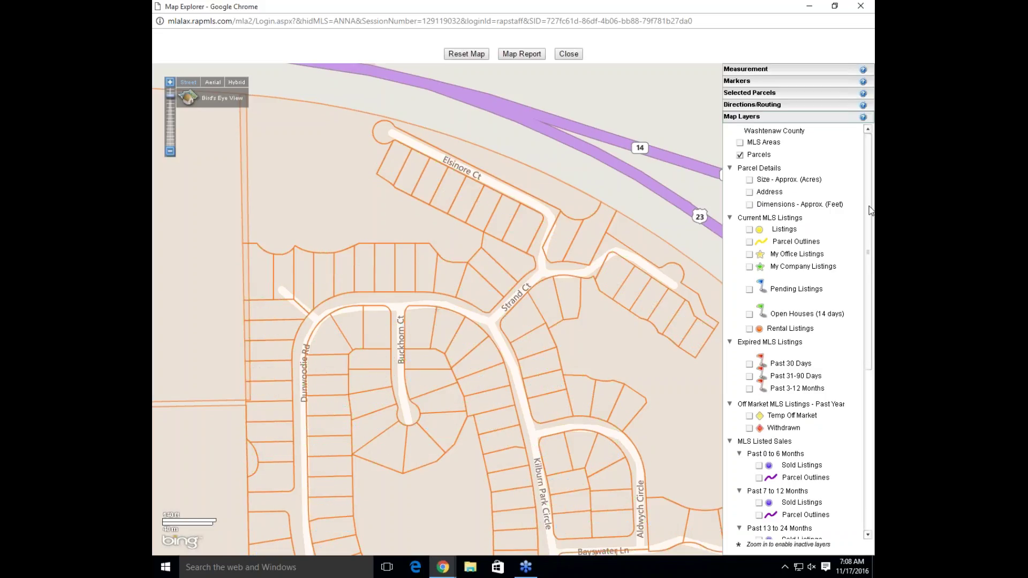
scroll(775, 170, down, 3)
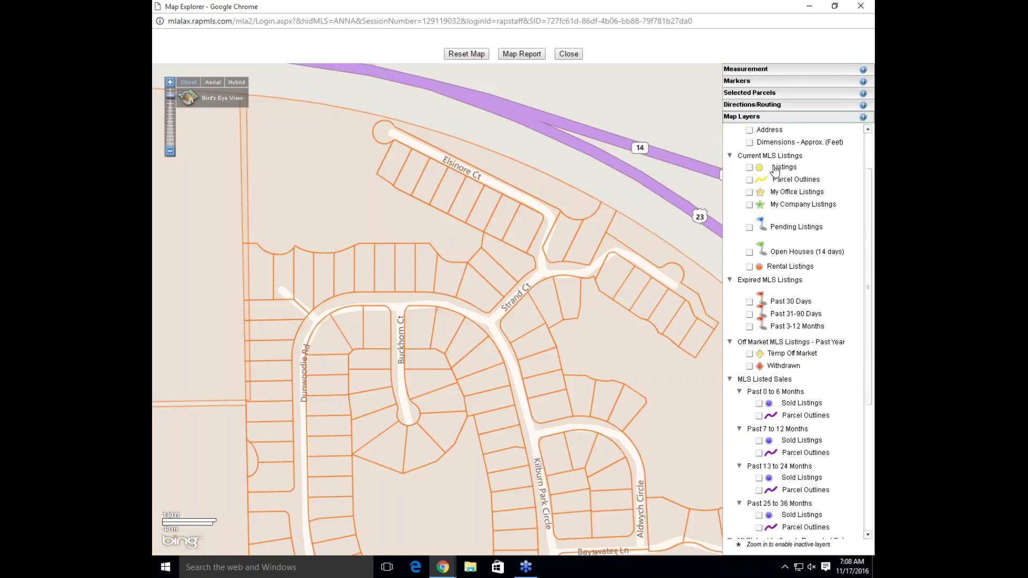
click(750, 168)
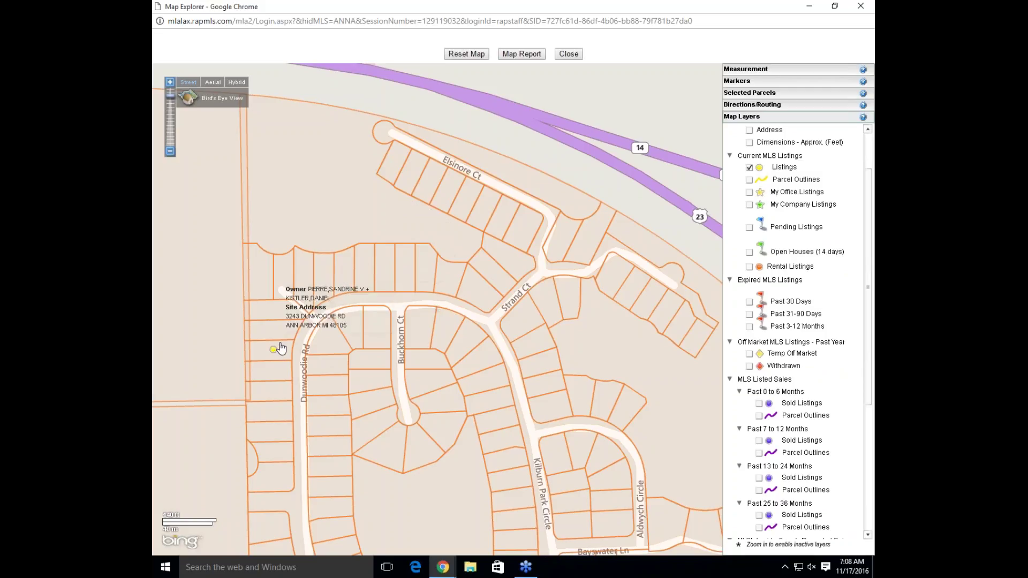
mouse_move(274, 350)
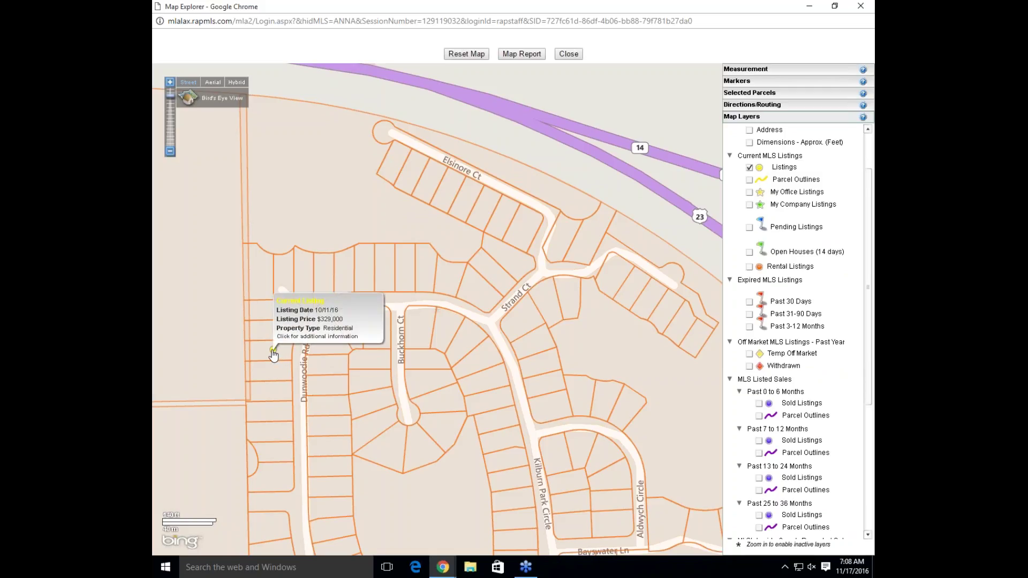
click(273, 351)
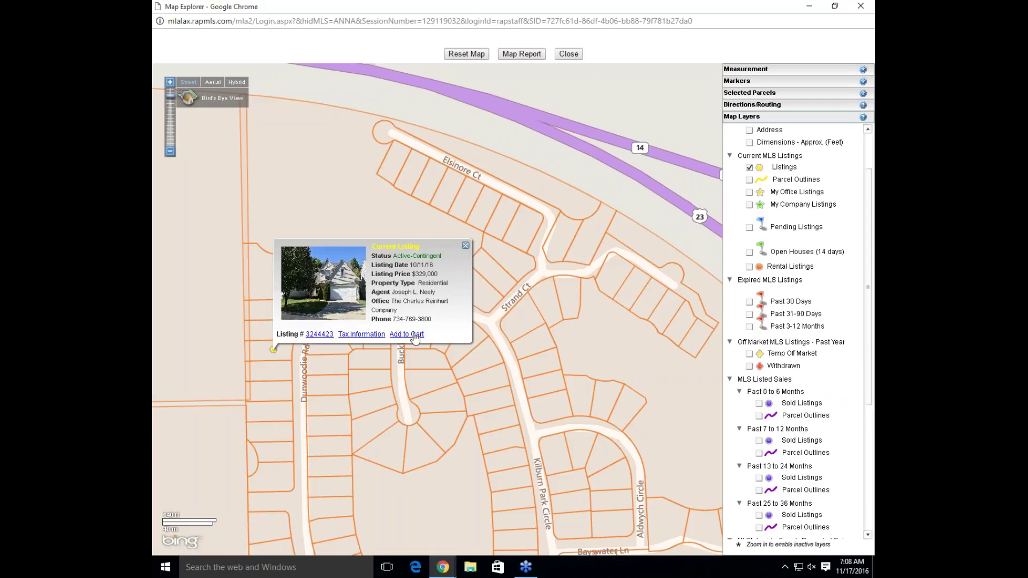
click(464, 246)
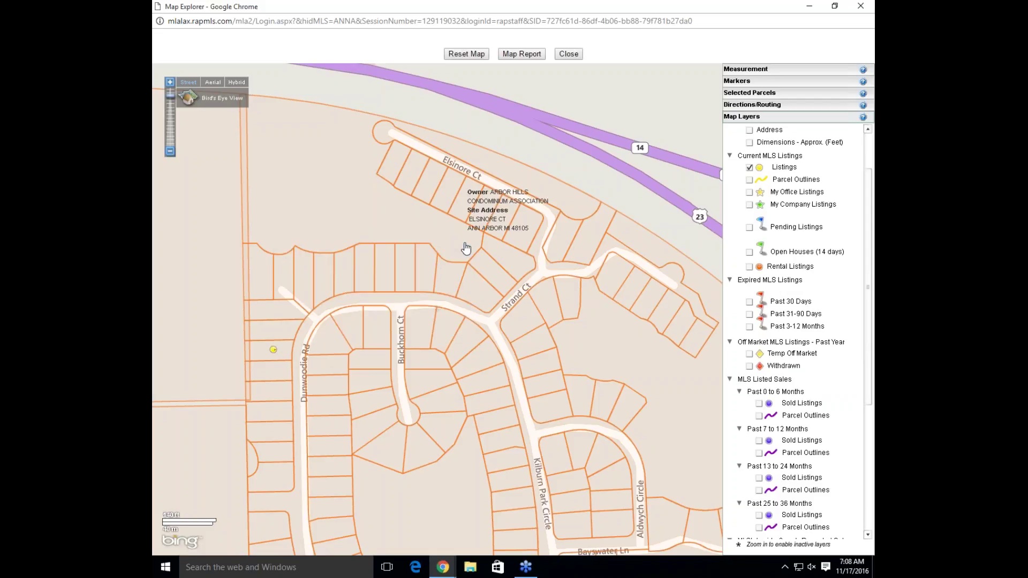
click(750, 181)
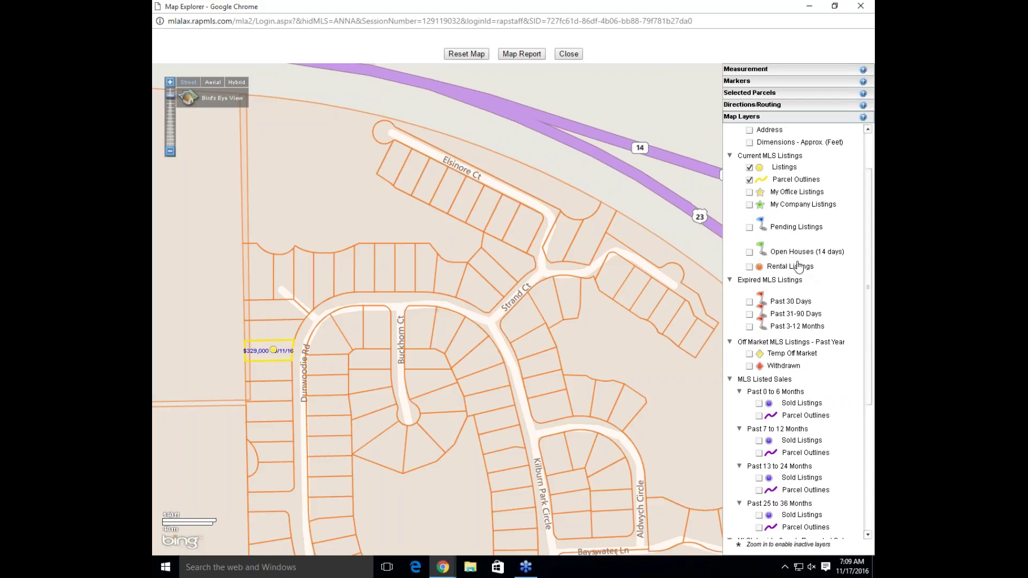
click(750, 180)
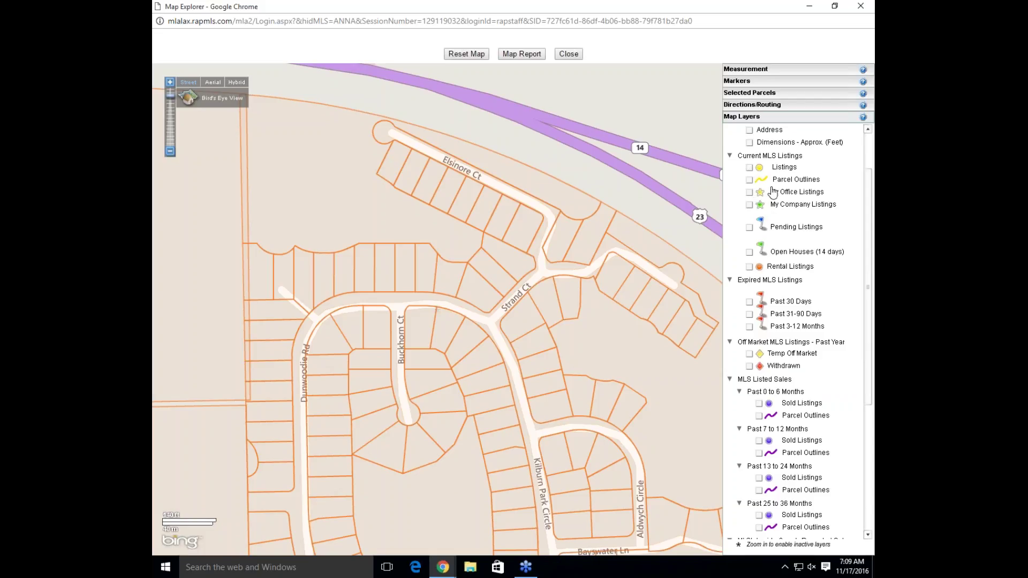
scroll(869, 279, down, 1)
scroll(868, 279, down, 2)
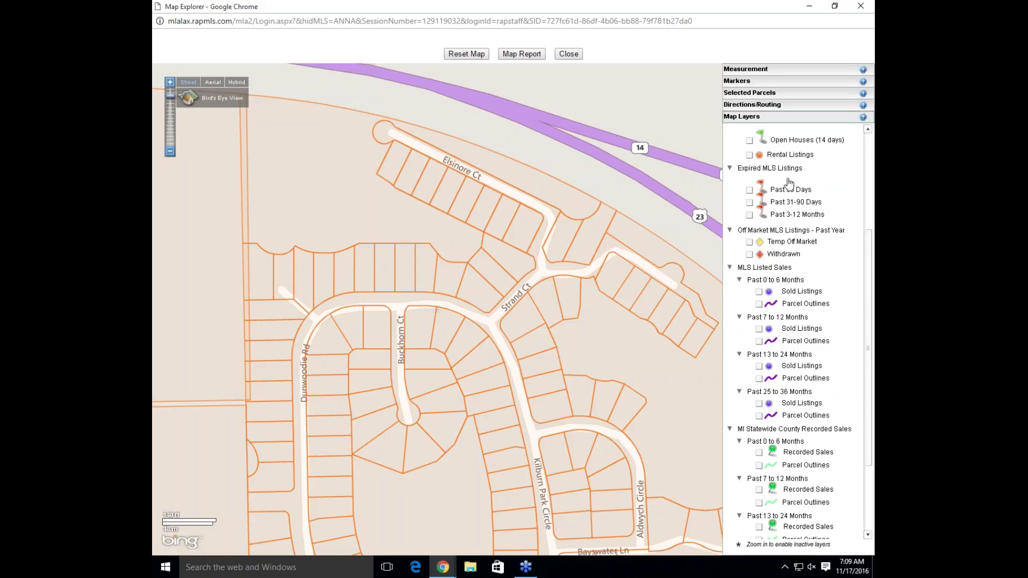
click(749, 191)
click(750, 203)
click(753, 217)
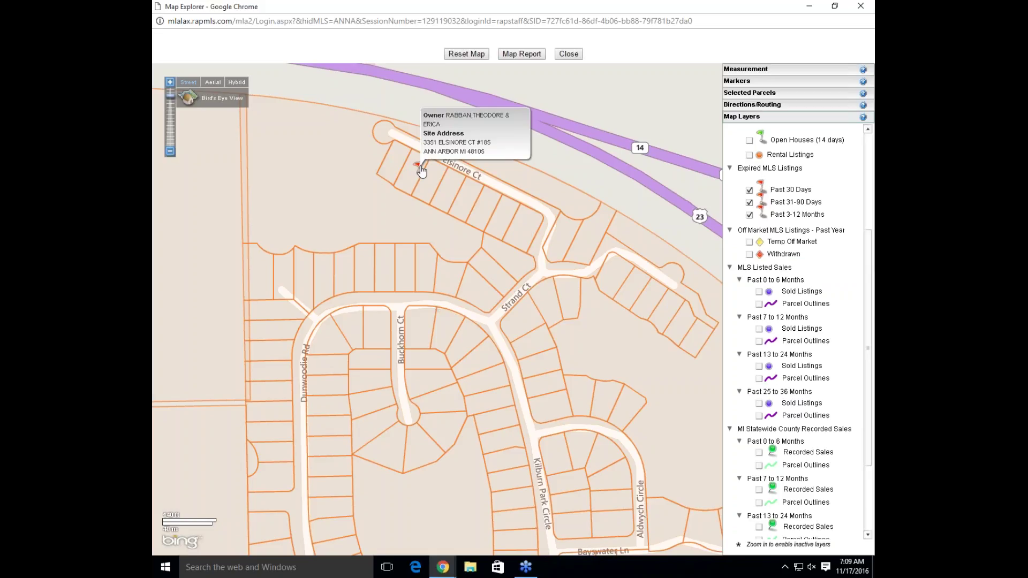
click(420, 170)
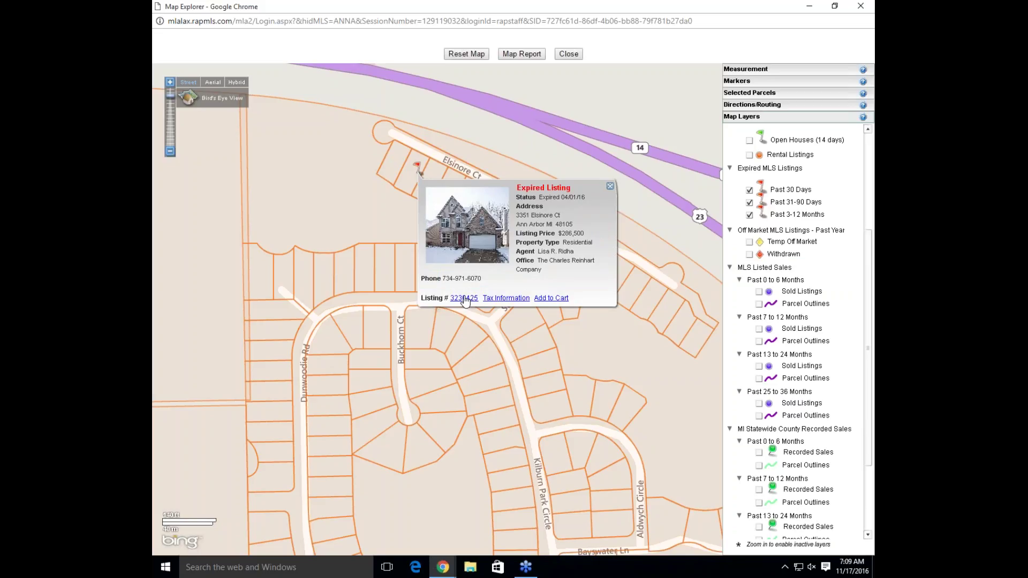
click(610, 186)
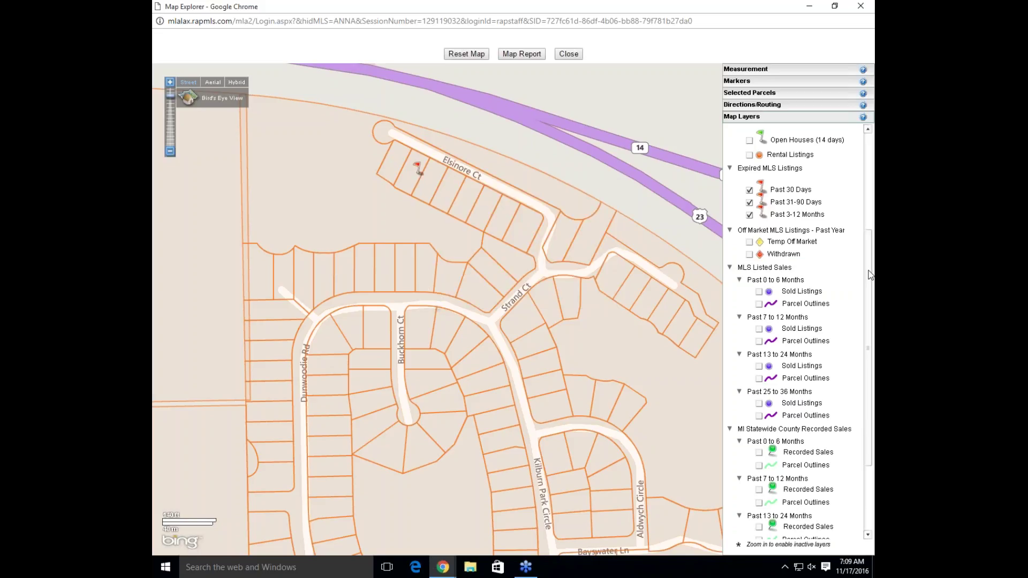
drag(868, 277, 874, 199)
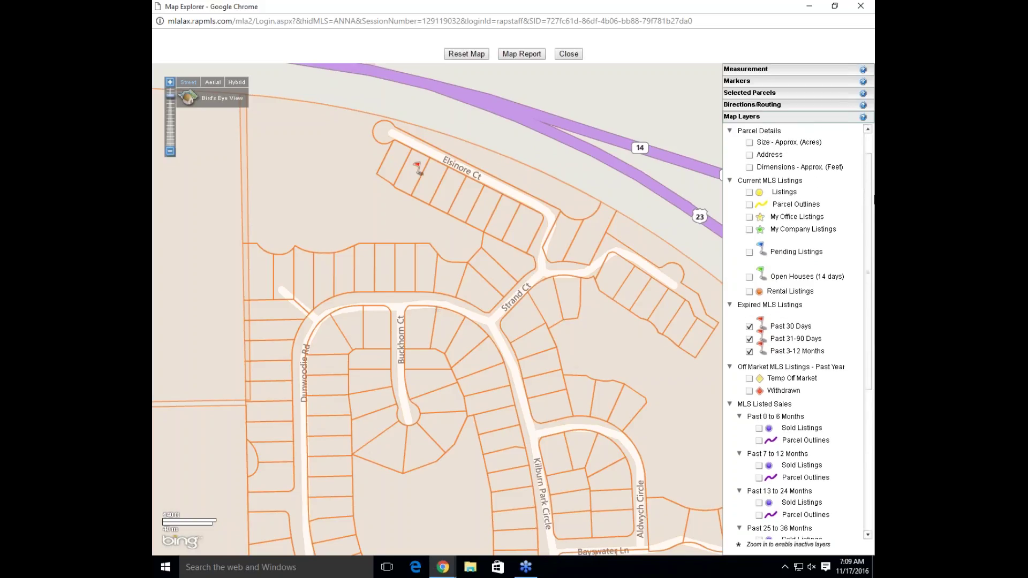
click(749, 326)
click(749, 339)
click(749, 351)
click(748, 339)
mouse_move(476, 264)
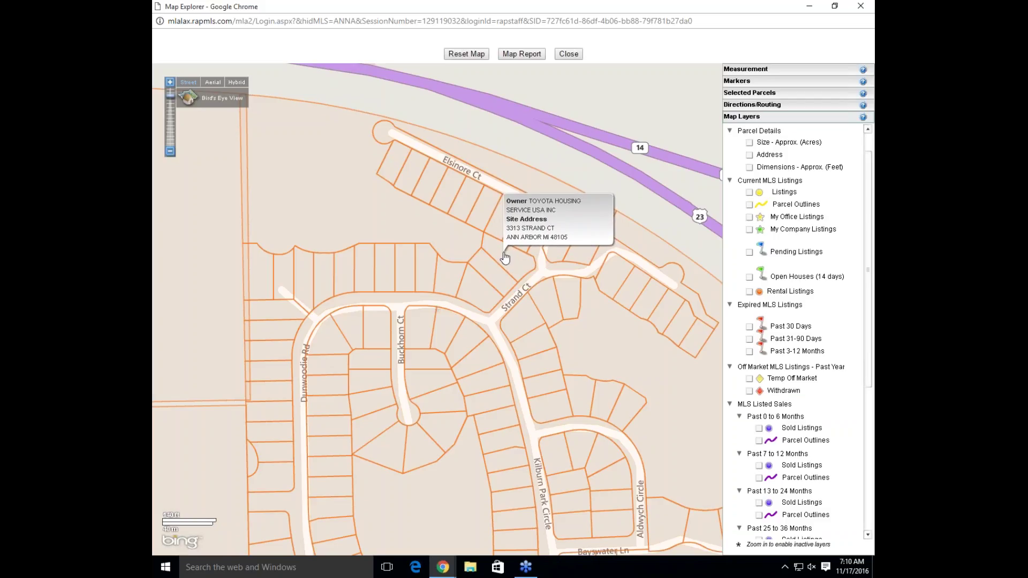
Select five parcels on Strand Ct and Elsinore Ct and print their owners' mailing labels
click(504, 256)
click(523, 244)
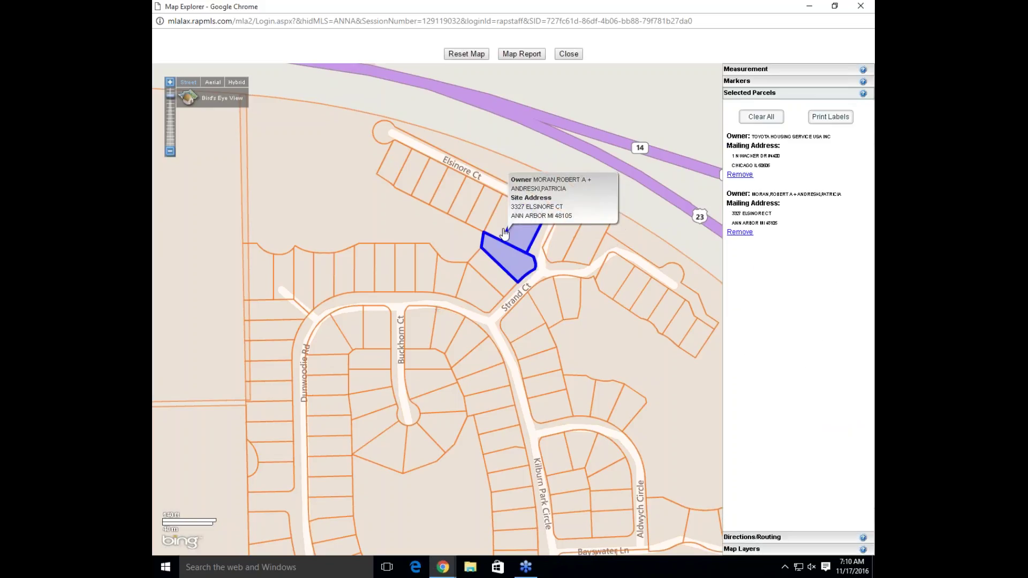
click(474, 283)
click(456, 283)
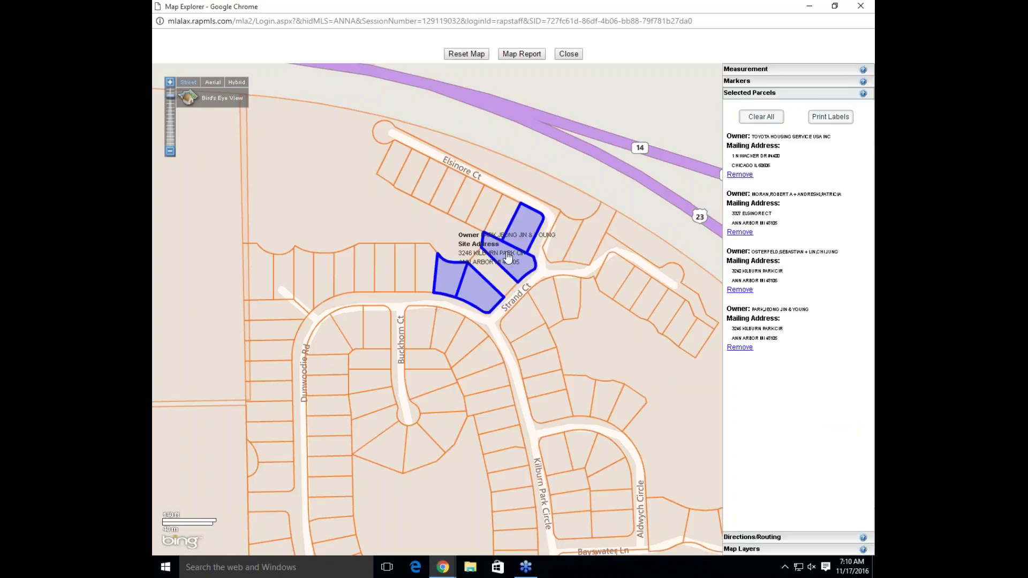
click(499, 227)
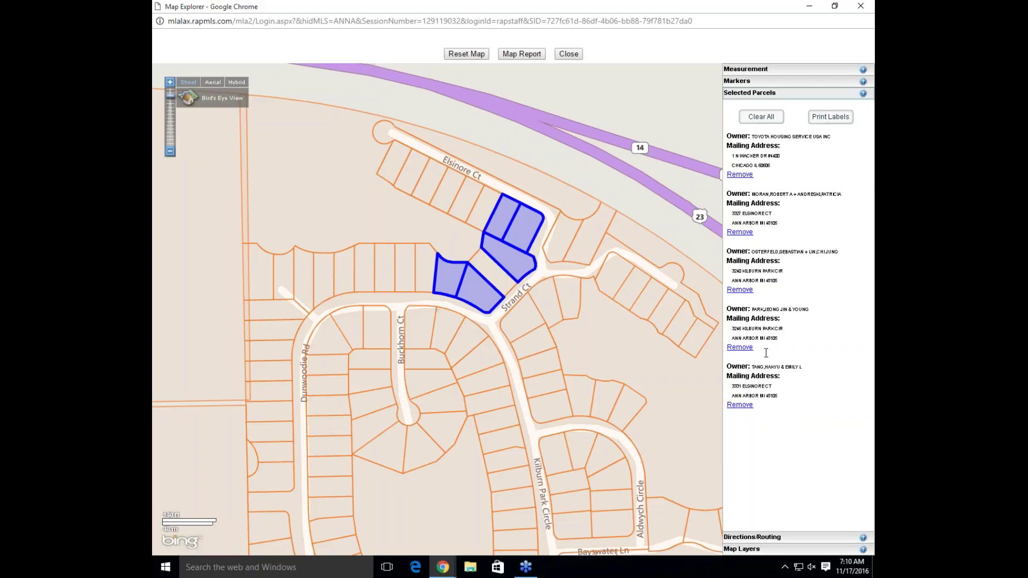
click(833, 120)
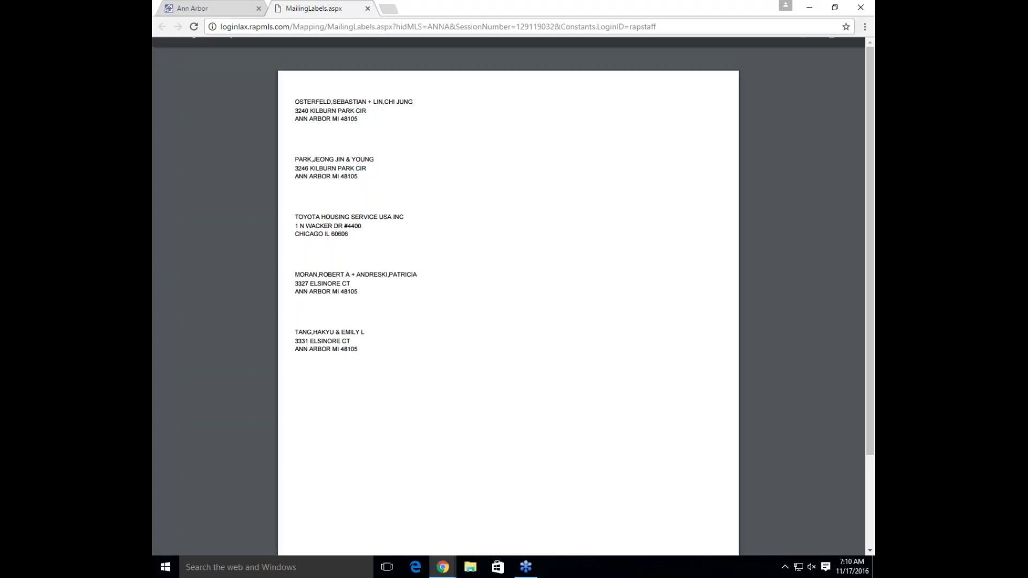
Close the MailingLabels tab and reopen Map Explorer from the Maps menu
click(367, 8)
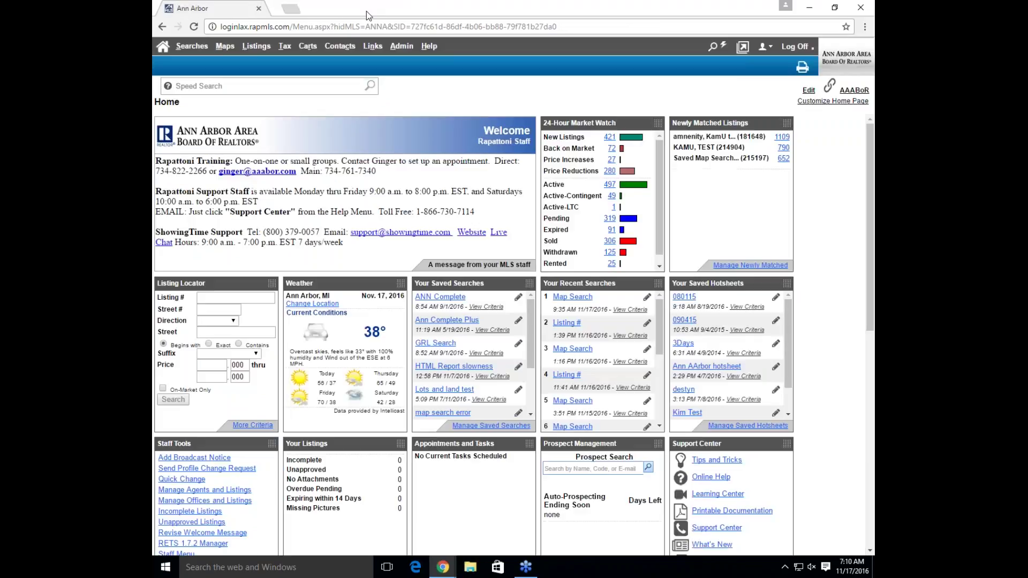
mouse_move(224, 47)
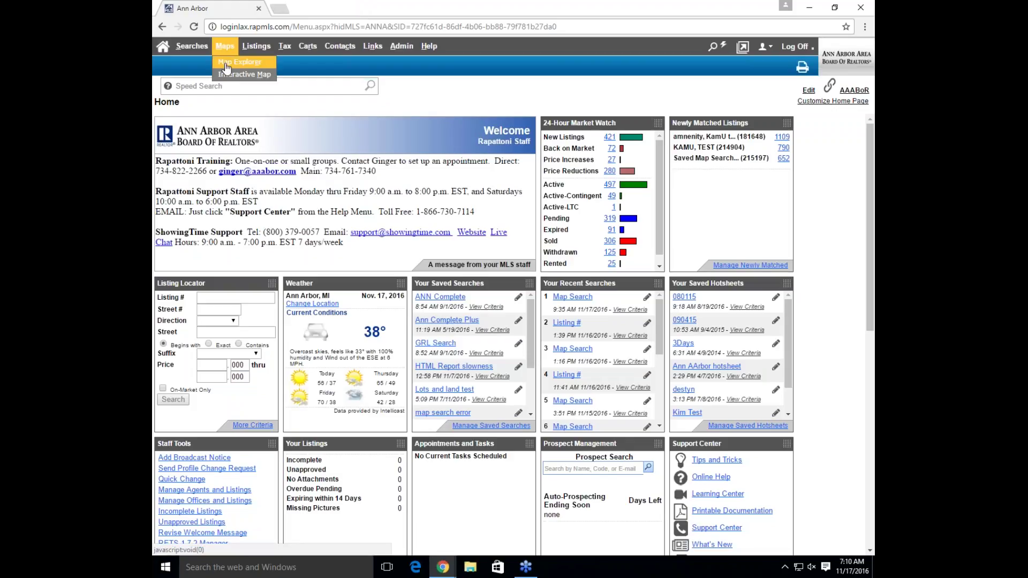
click(227, 66)
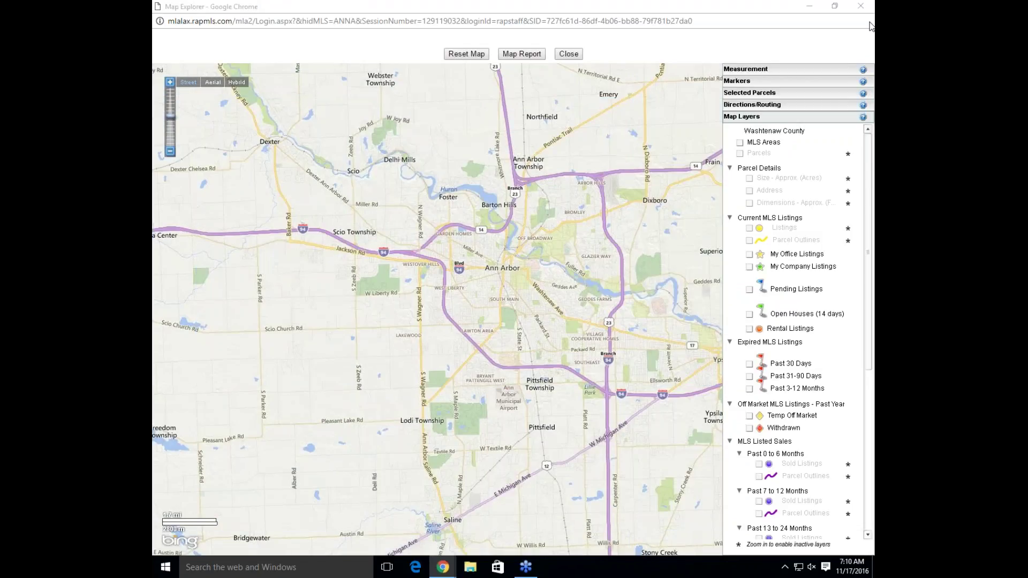
Zoom and pan the map to Gallup Park at Huron Pkwy and Geddes Rd, then scroll the Map Layers list
click(718, 33)
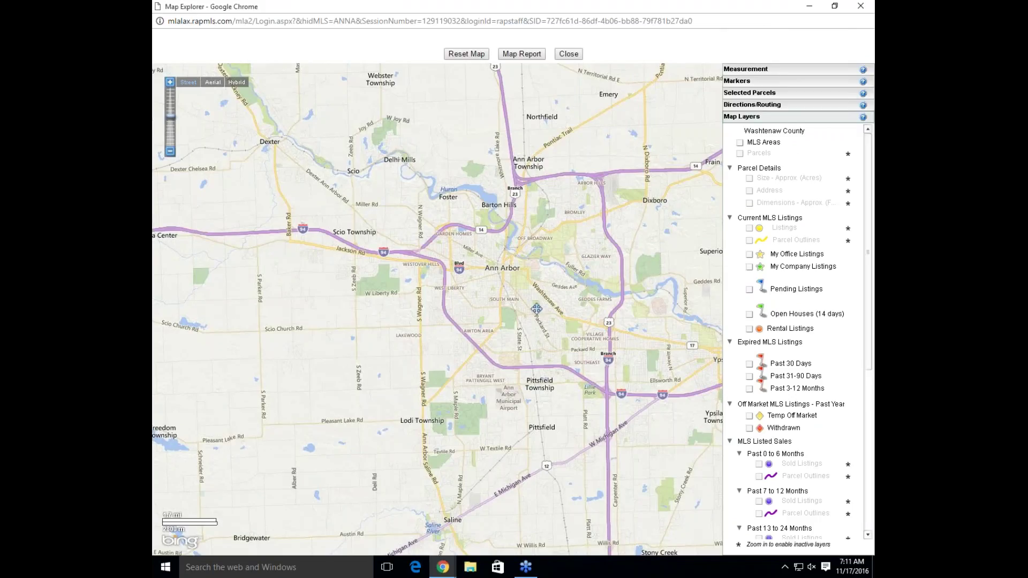
scroll(544, 304, up, 1)
drag(623, 249, 565, 256)
scroll(564, 257, up, 1)
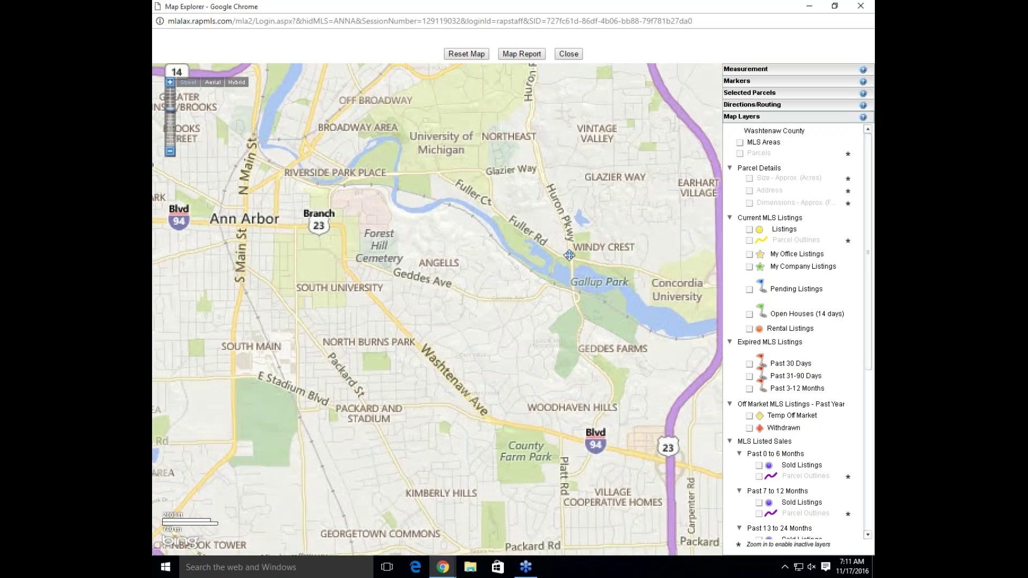
scroll(567, 256, up, 1)
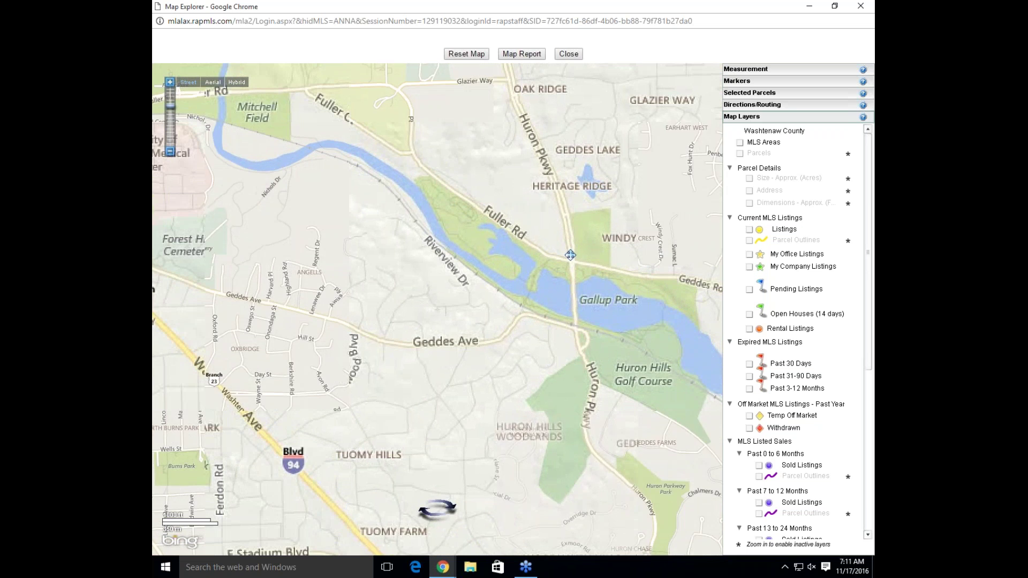
scroll(569, 256, up, 1)
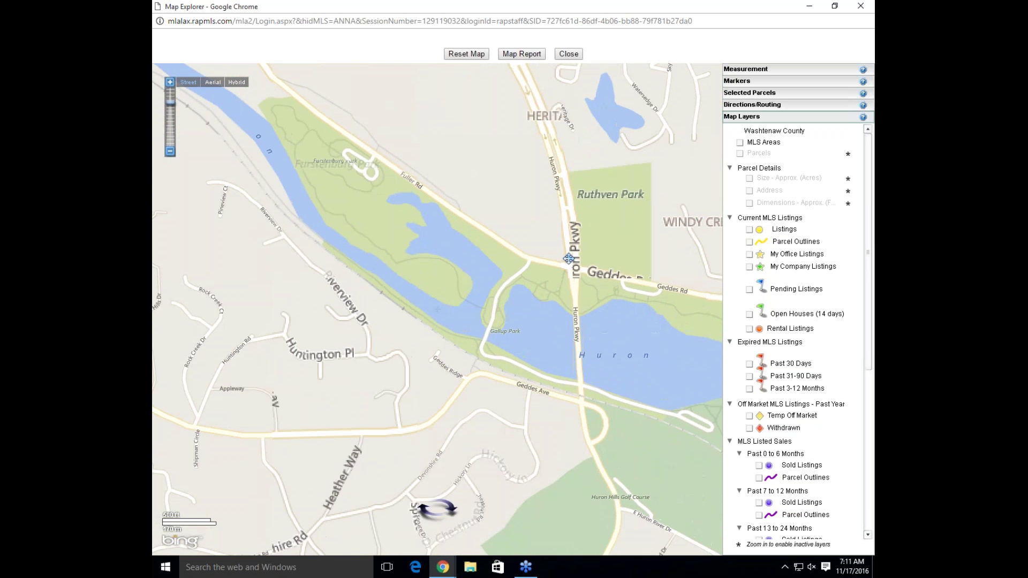
scroll(569, 258, up, 1)
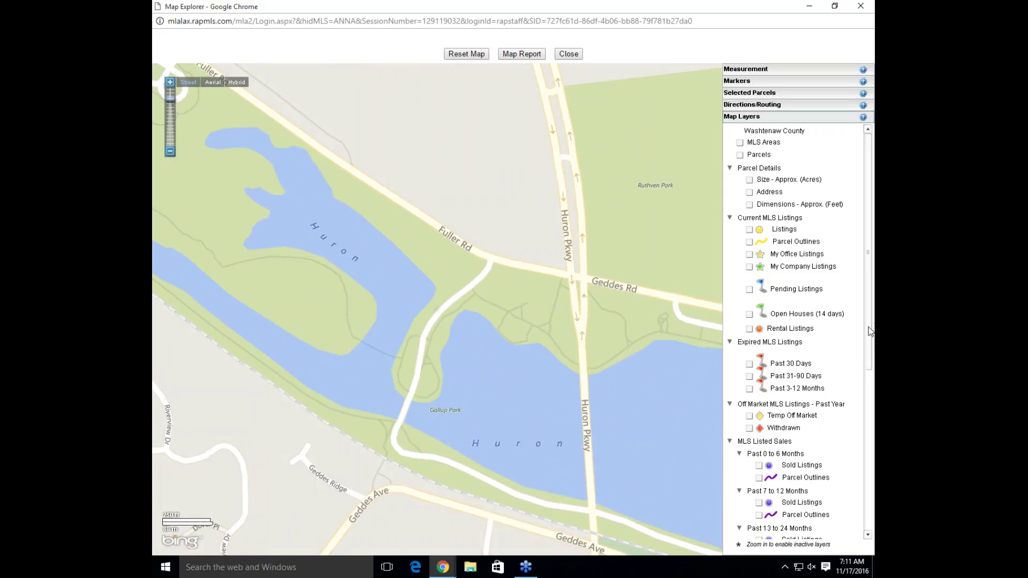
scroll(869, 336, down, 1)
drag(869, 336, 853, 453)
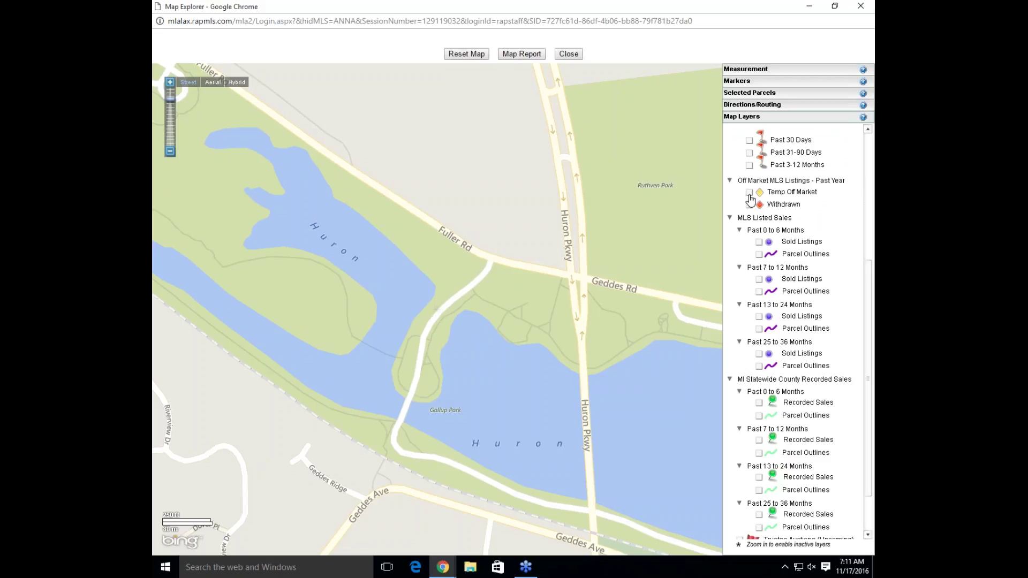
click(750, 194)
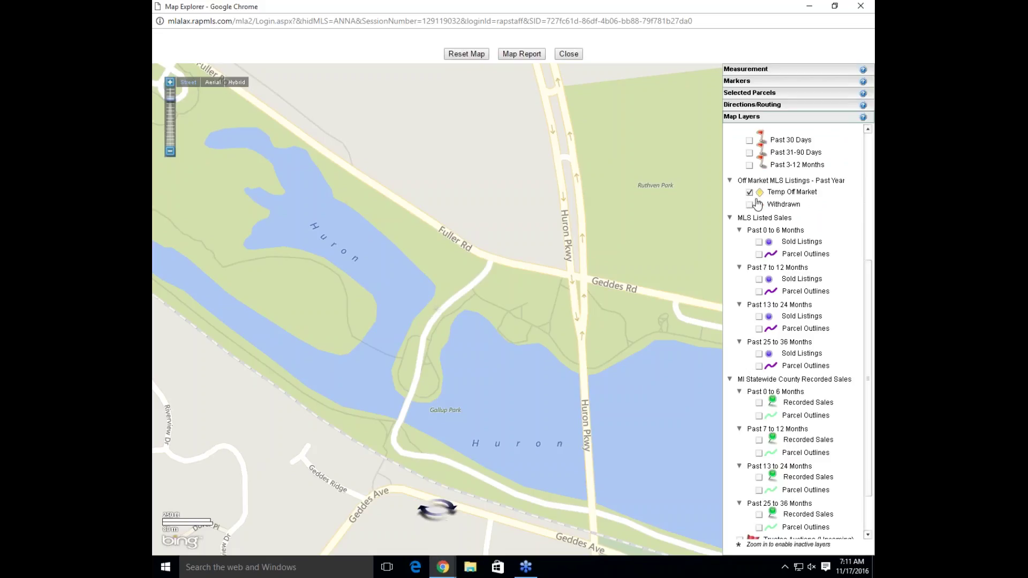
click(750, 205)
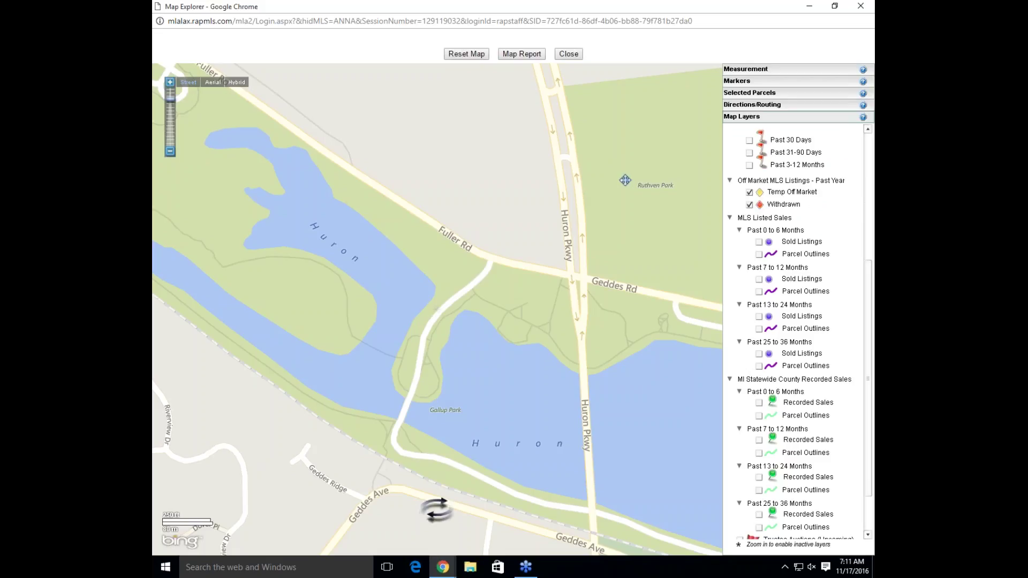
scroll(625, 180, down, 1)
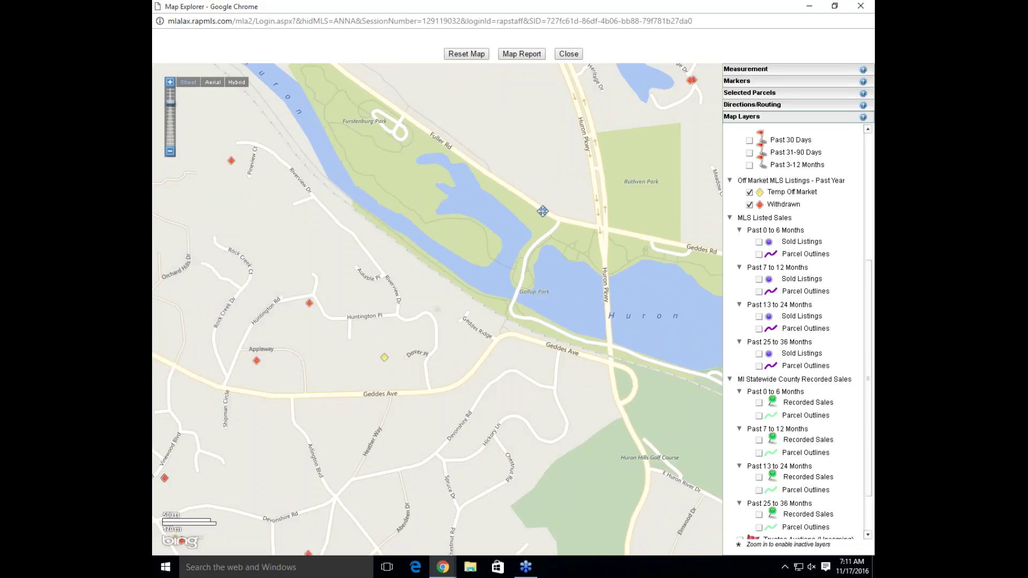
mouse_move(309, 303)
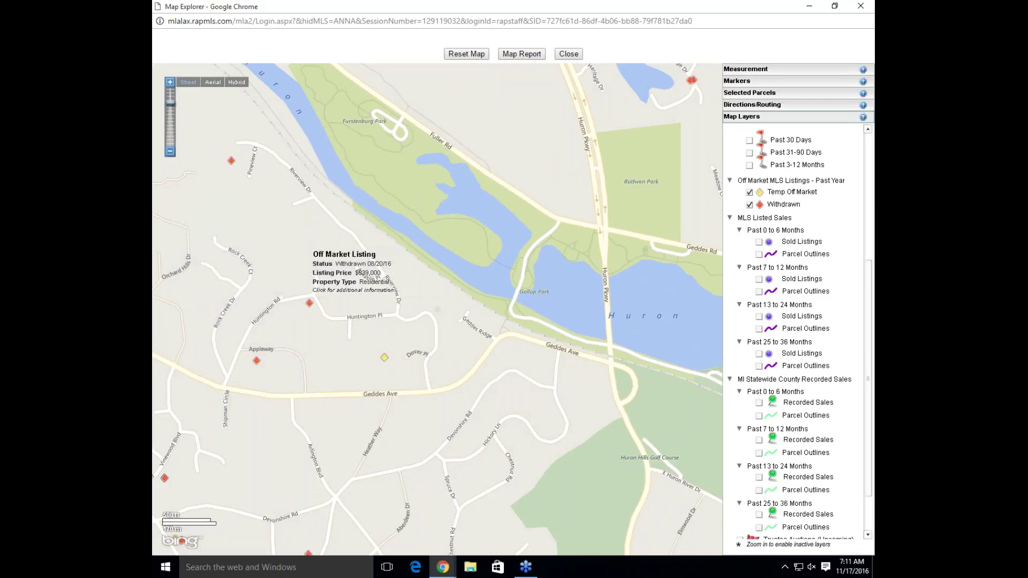
click(311, 305)
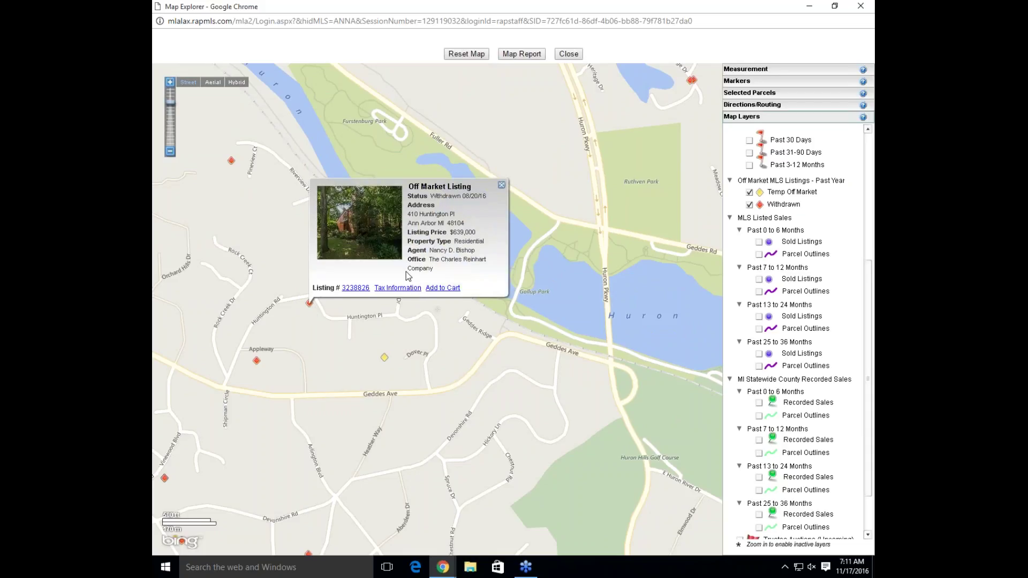
click(385, 357)
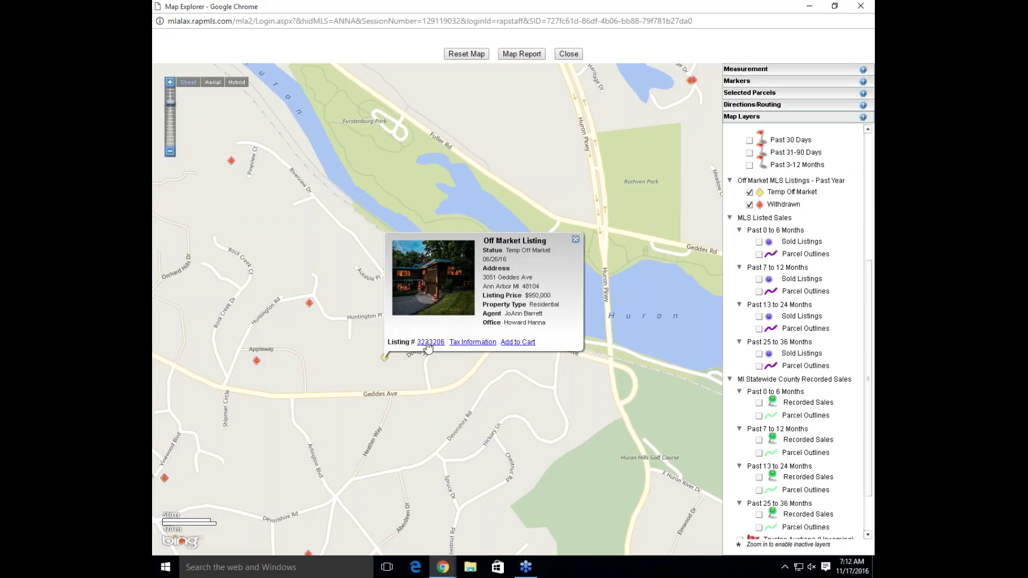
click(575, 240)
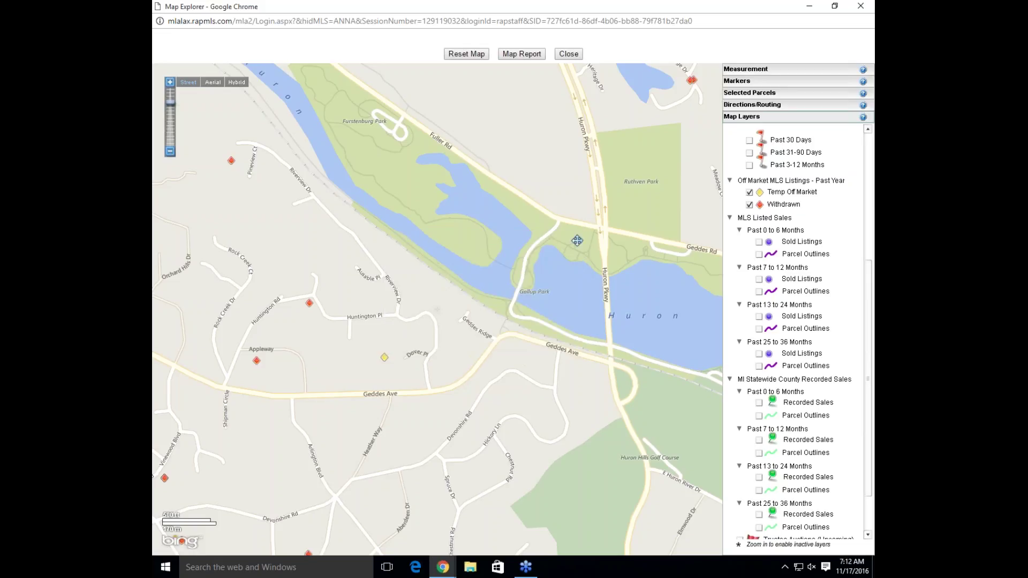
click(750, 193)
click(749, 205)
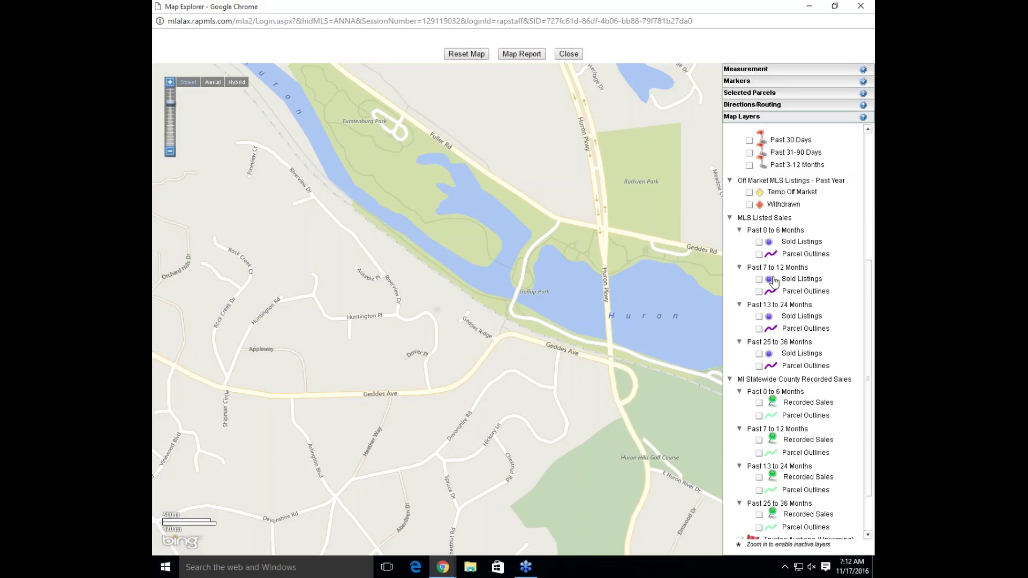
Show past-6-month Sold Listings and Recorded Sales and view one recorded sale's details
click(759, 243)
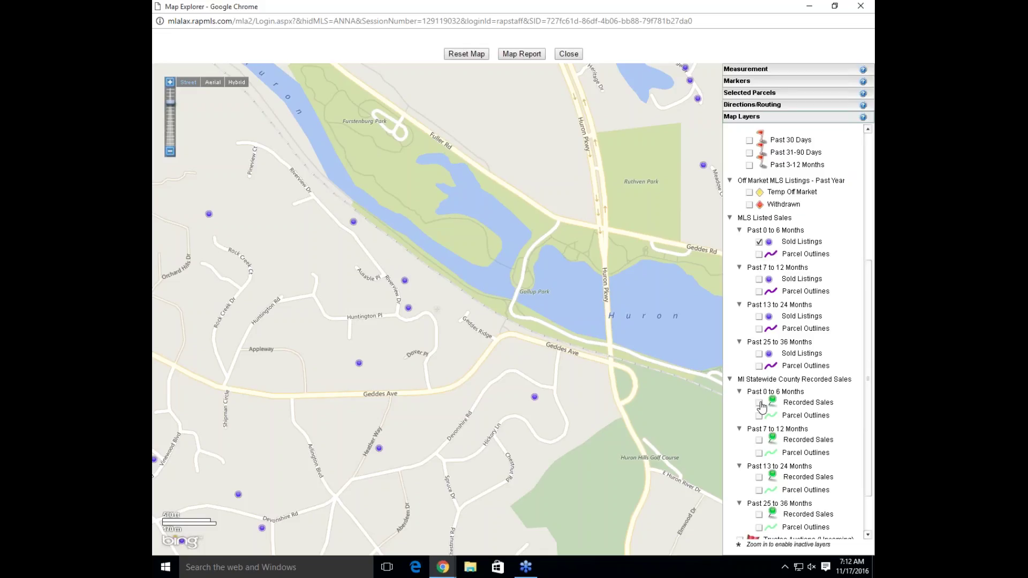
click(759, 403)
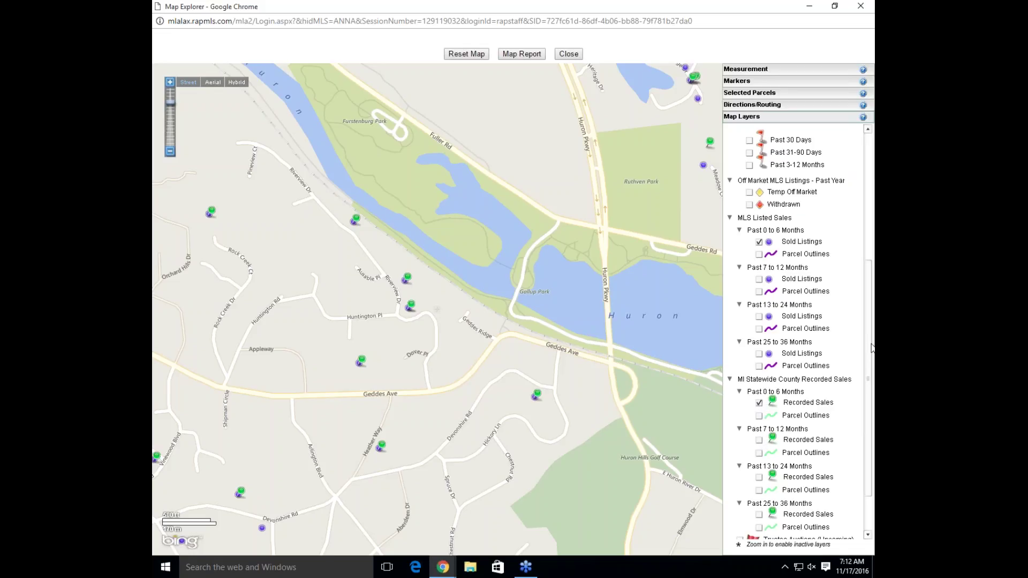
drag(872, 348, 869, 370)
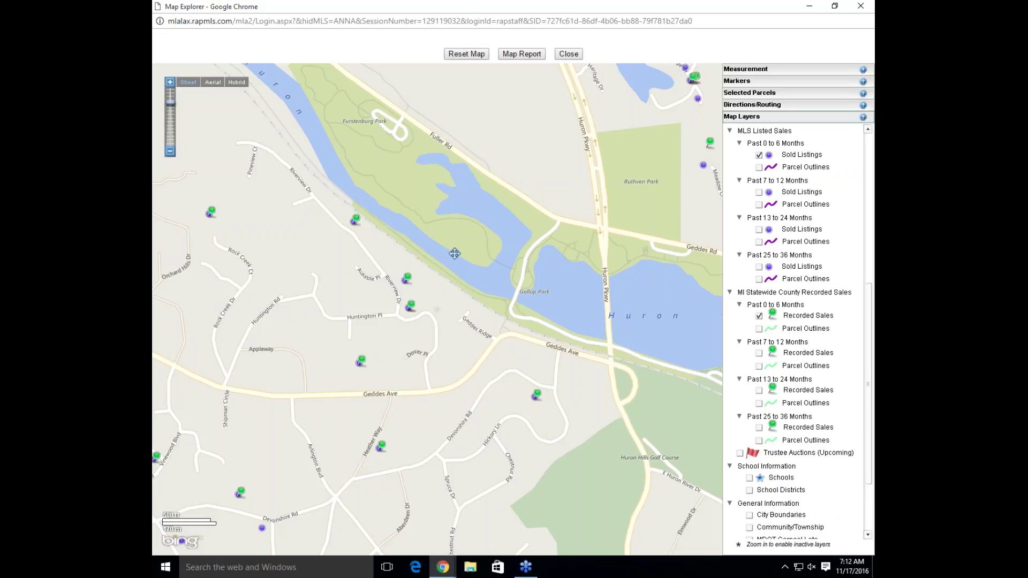
click(355, 222)
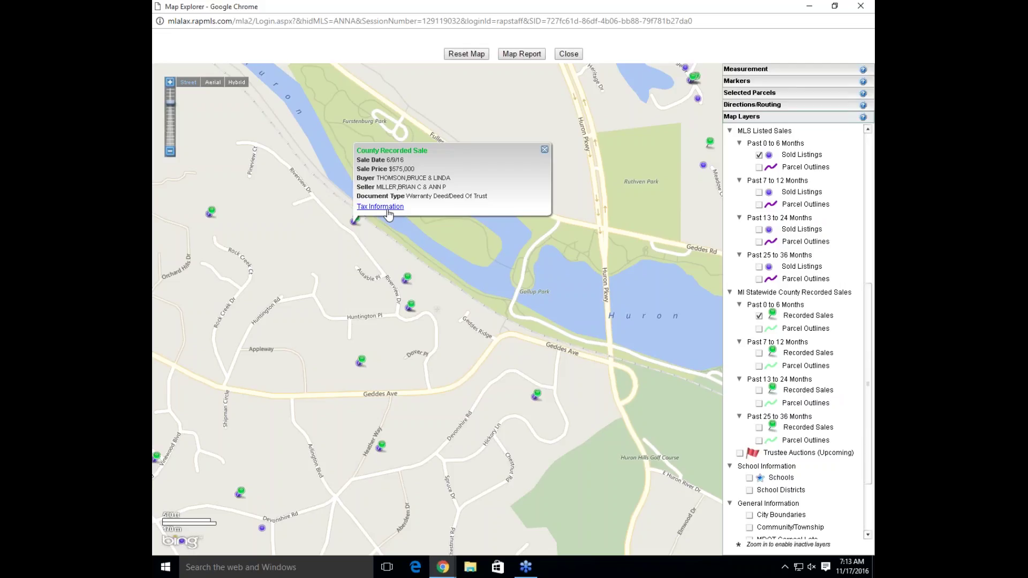
click(544, 150)
Hide the Sold Listings and Recorded Sales layers and bring up the Directions/Routing options
click(759, 155)
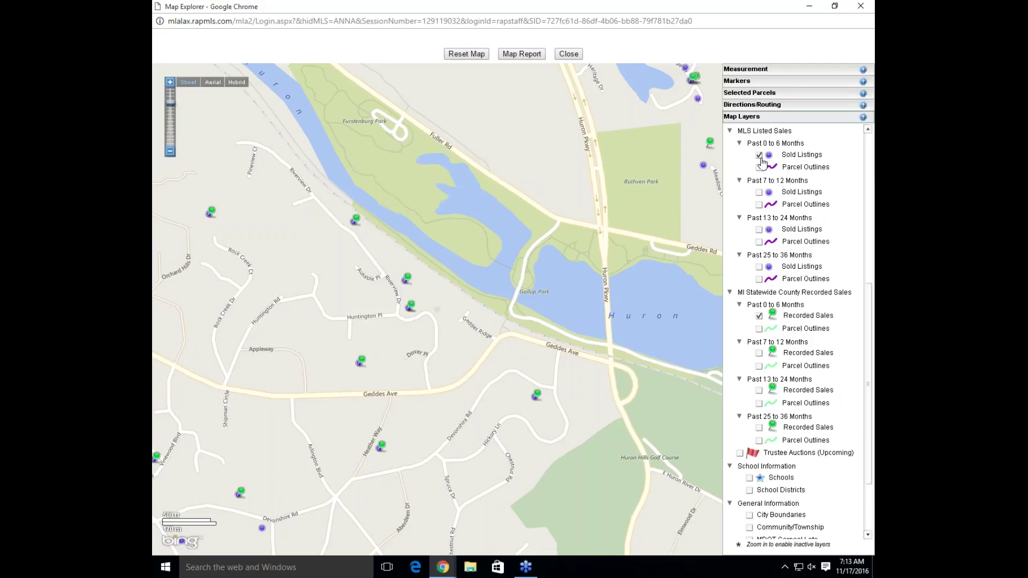
click(759, 316)
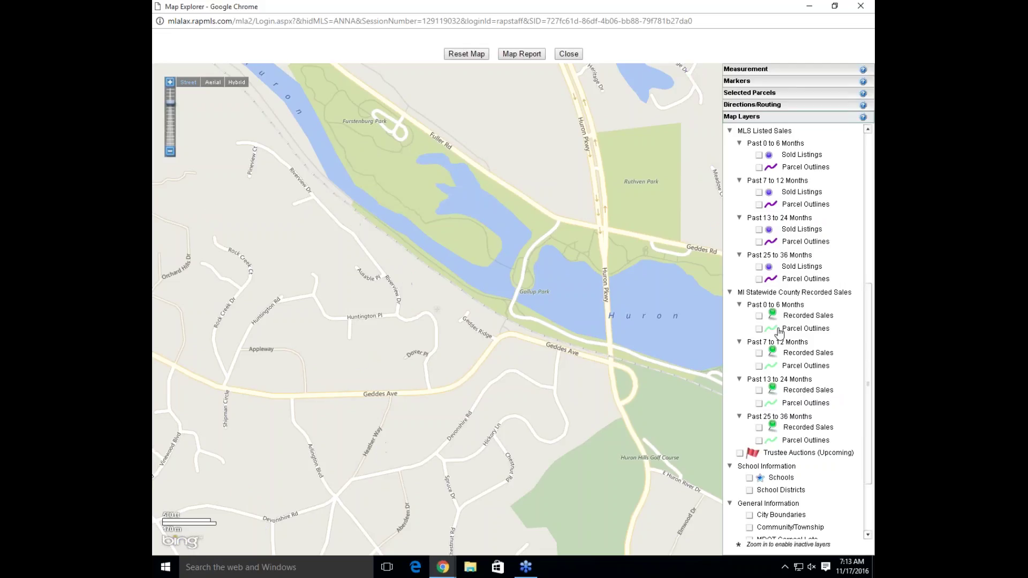
drag(869, 347, 862, 395)
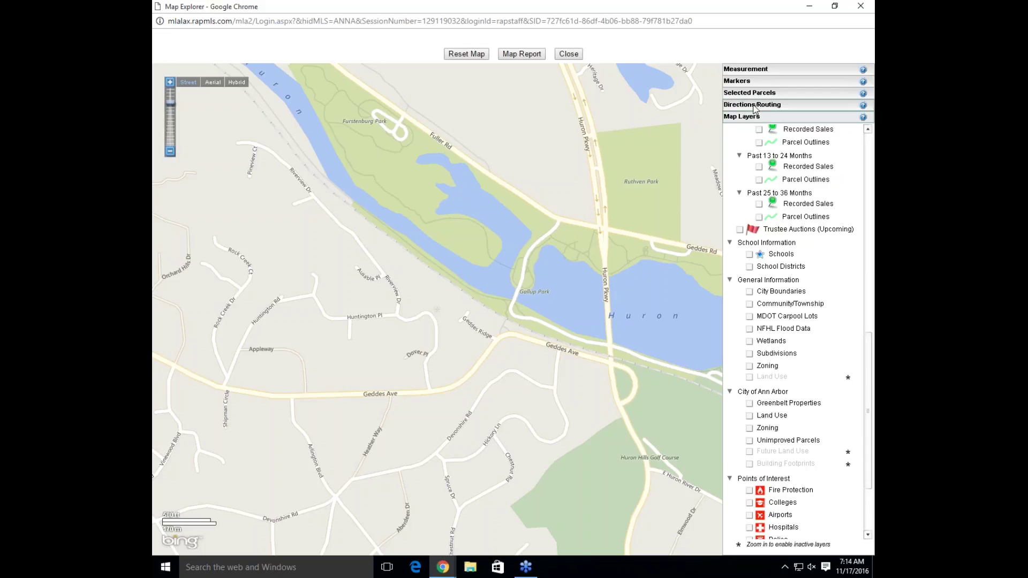
click(753, 106)
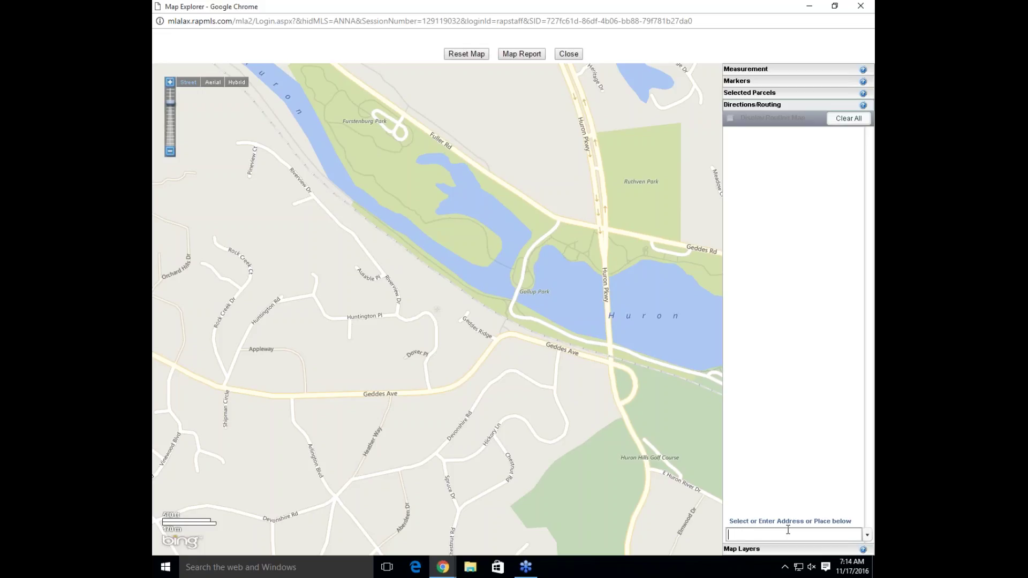
click(788, 532)
key(Return)
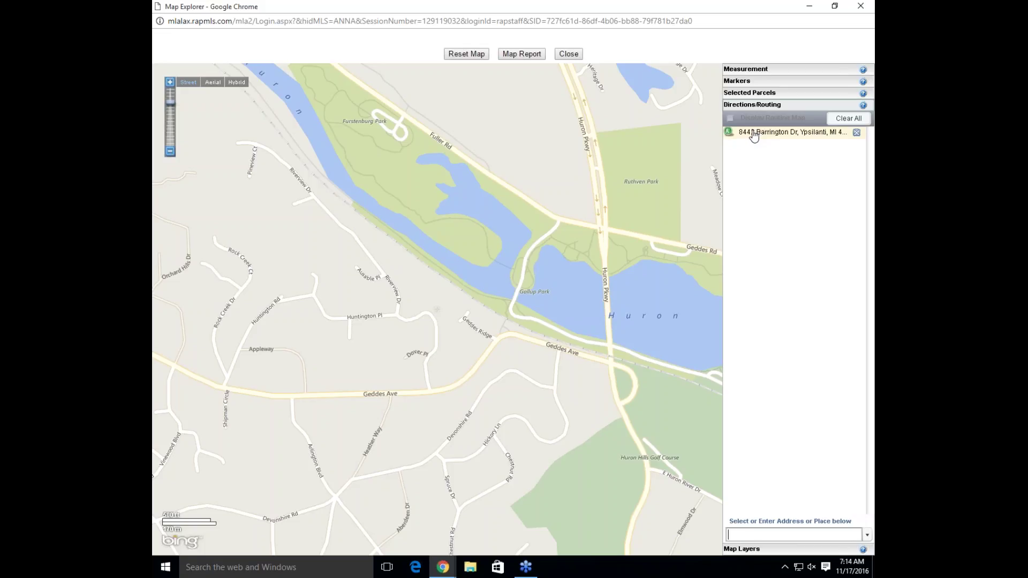
click(754, 134)
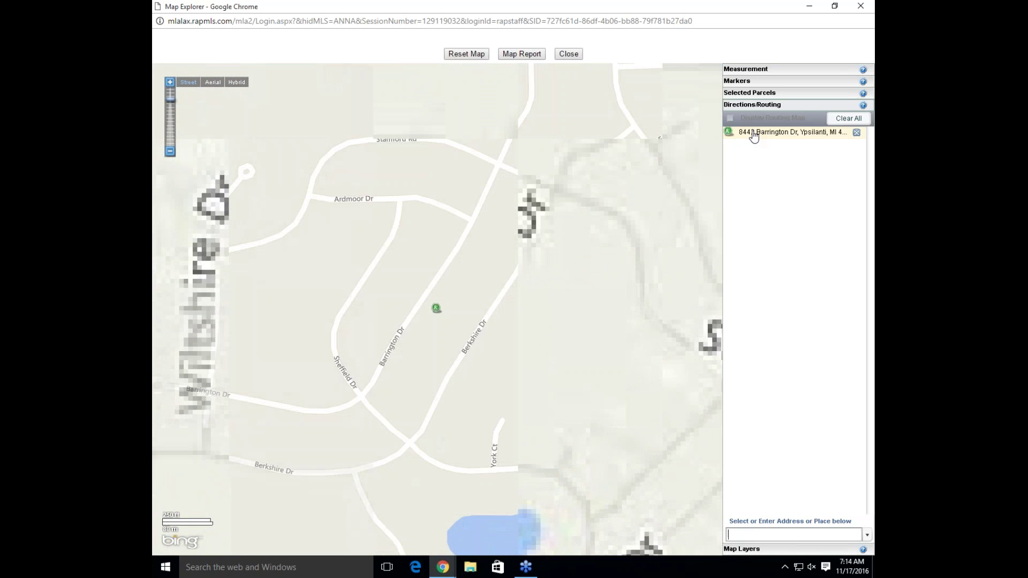
click(744, 534)
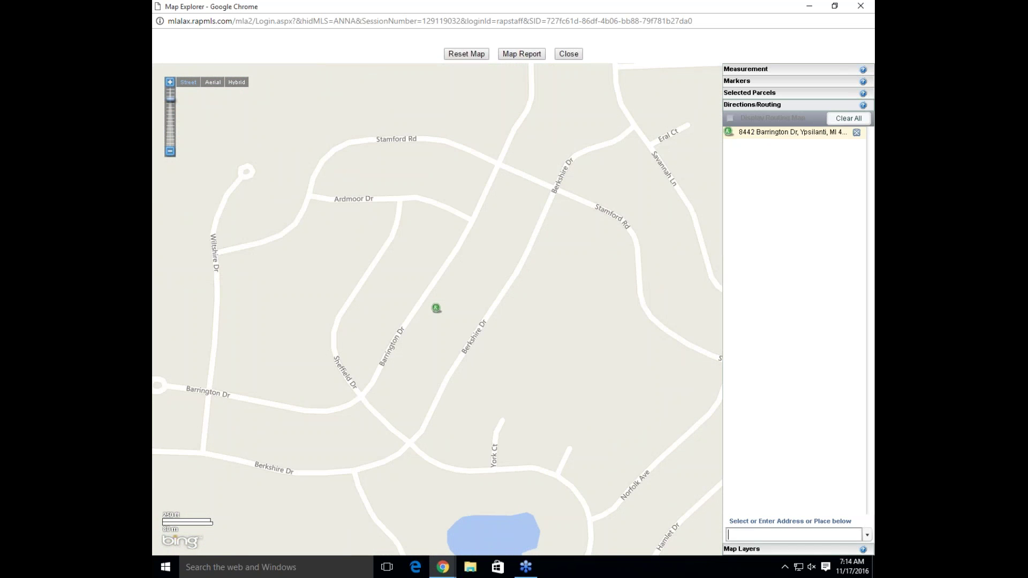
click(747, 549)
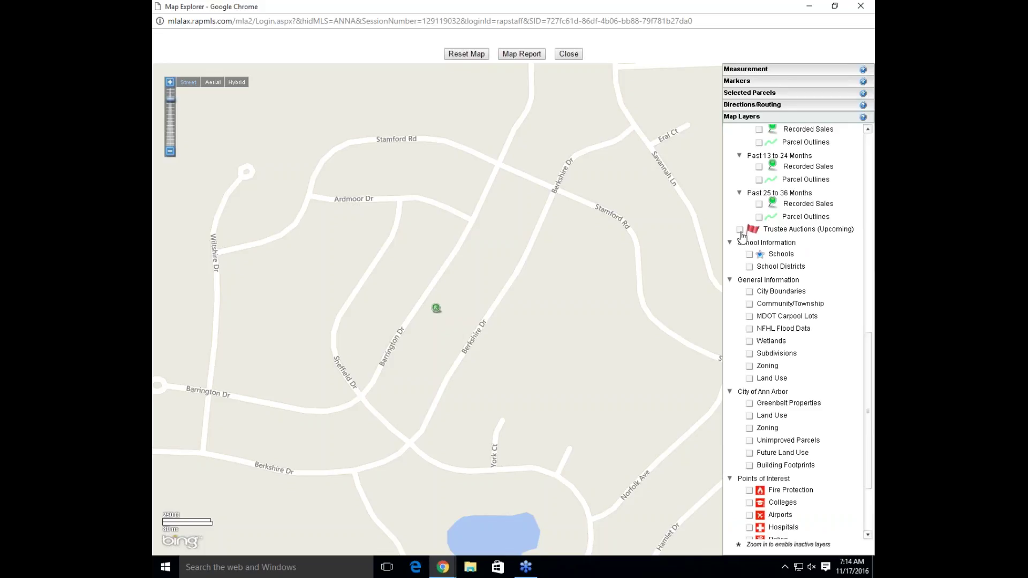
click(740, 231)
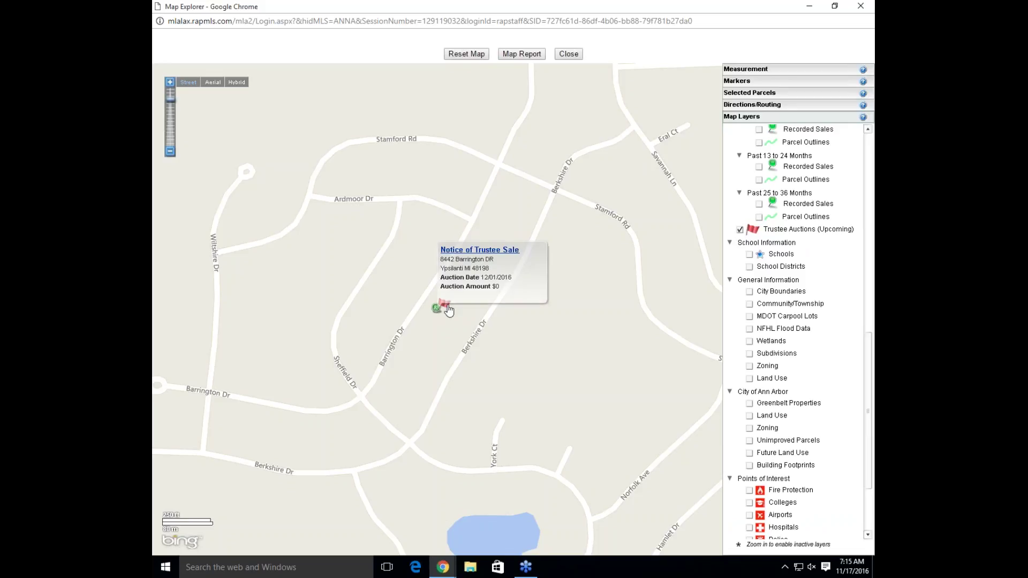
mouse_move(444, 305)
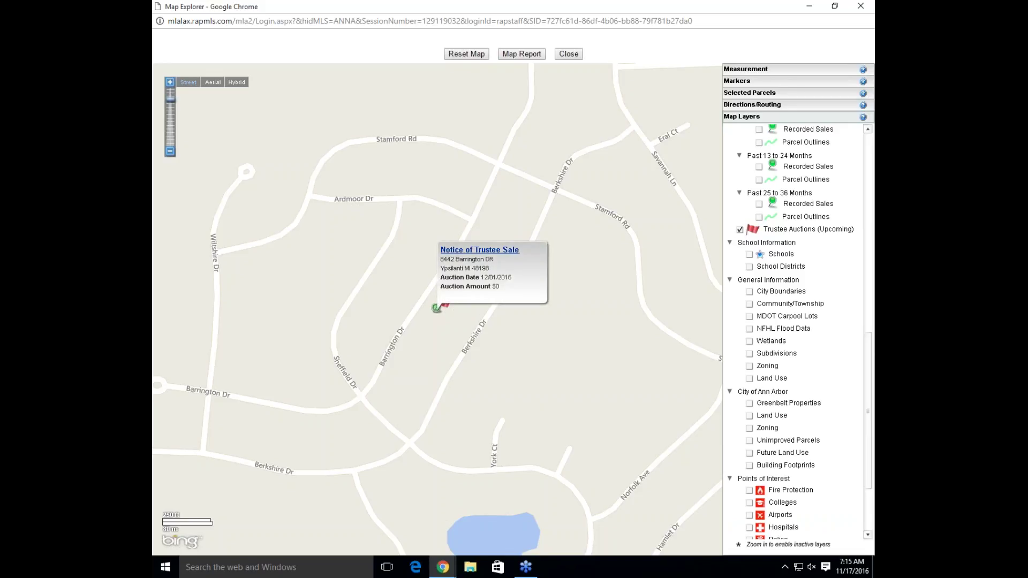
click(442, 306)
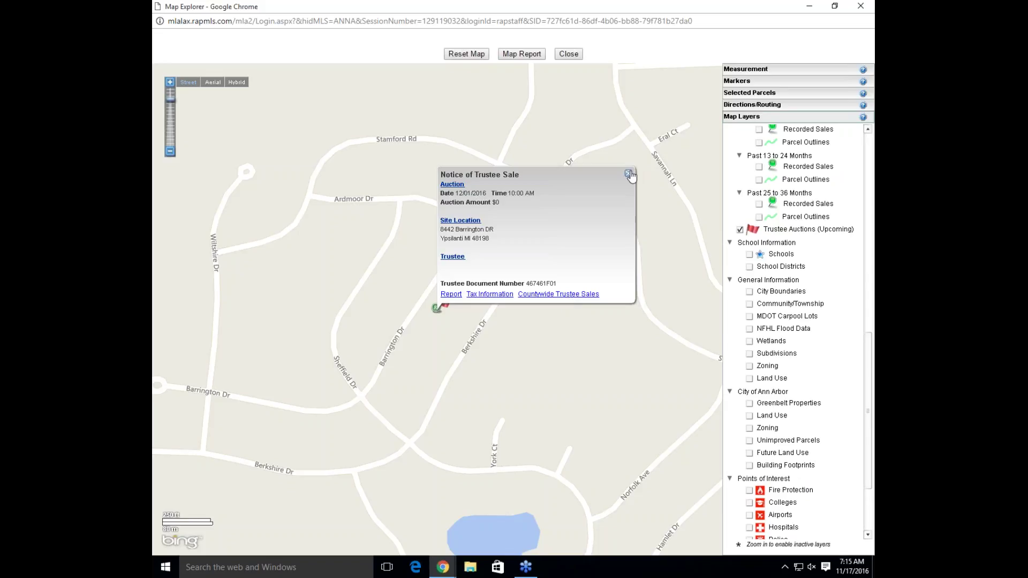
click(629, 174)
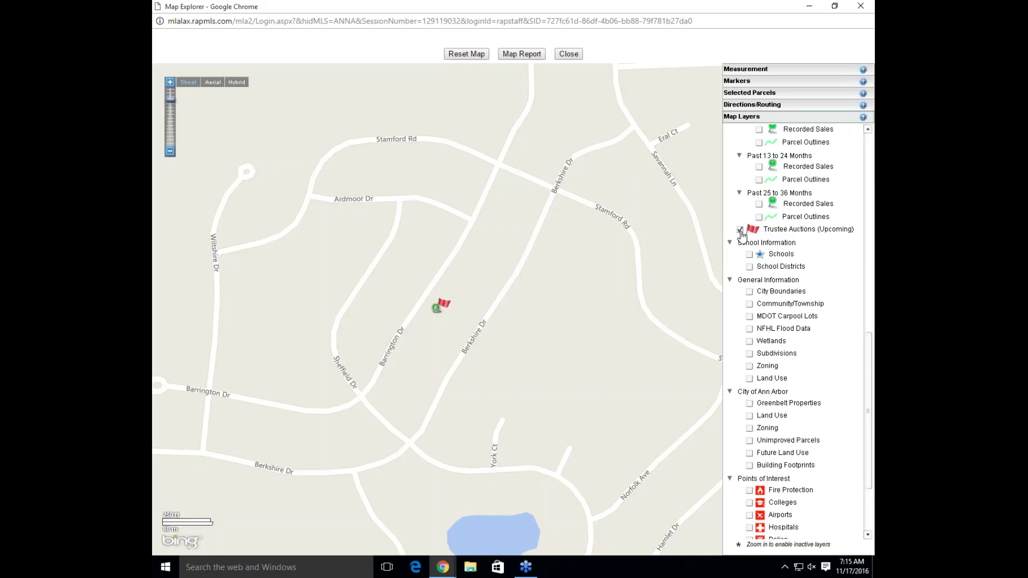
Swap the Trustee Auctions layer for Schools, zoom out and pan west toward the river
click(739, 230)
click(750, 255)
scroll(640, 269, down, 1)
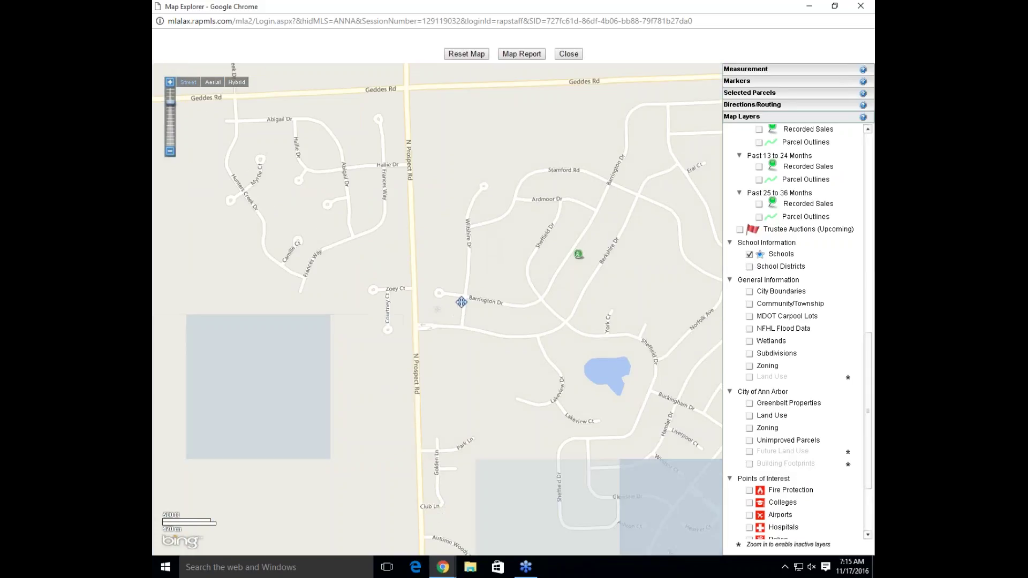
scroll(471, 302, down, 1)
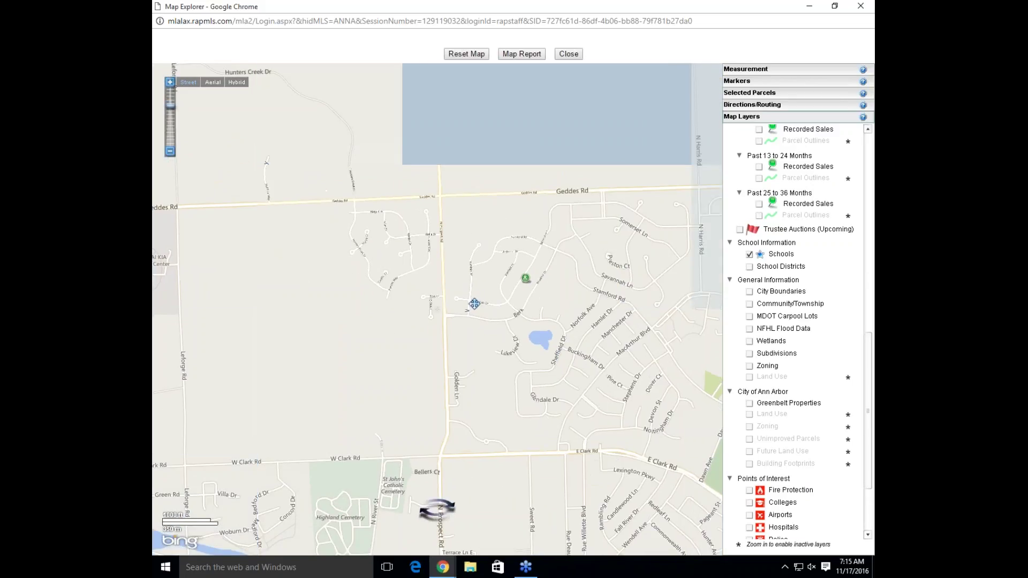
drag(289, 339, 719, 329)
View the SchoolGrades report for Beatty Early Learning Center, then close it and its details
mouse_move(593, 405)
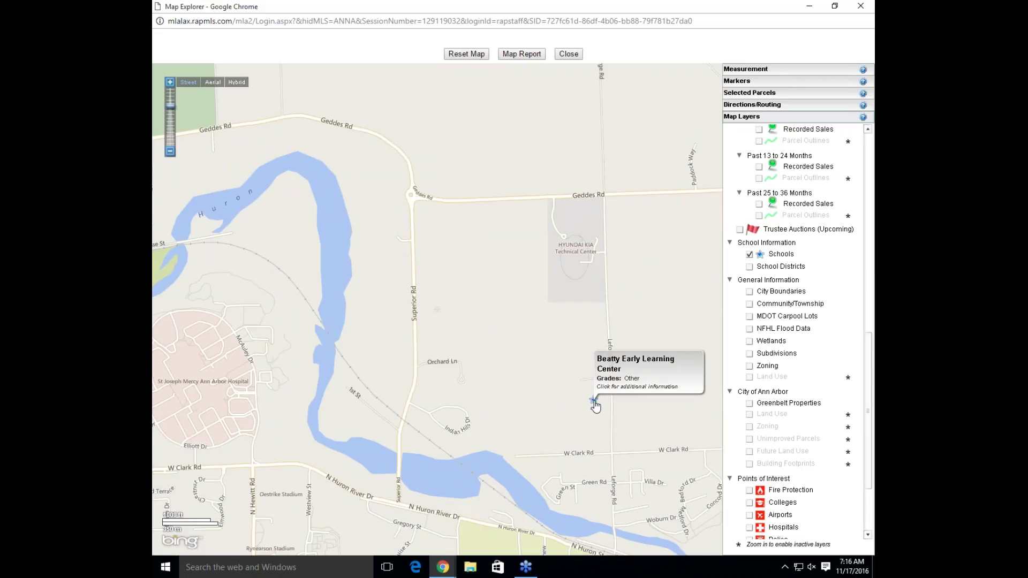
click(593, 401)
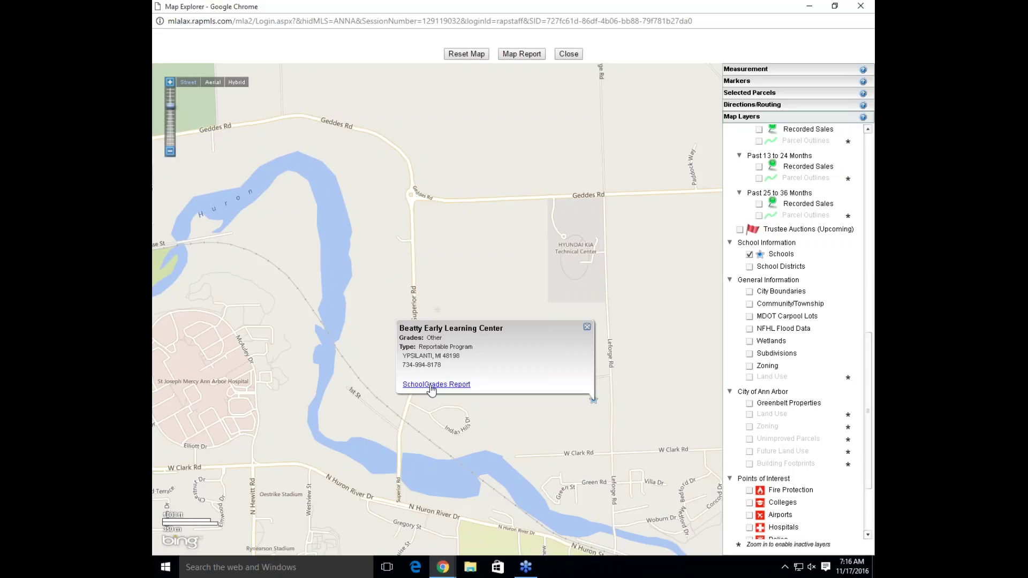
click(432, 385)
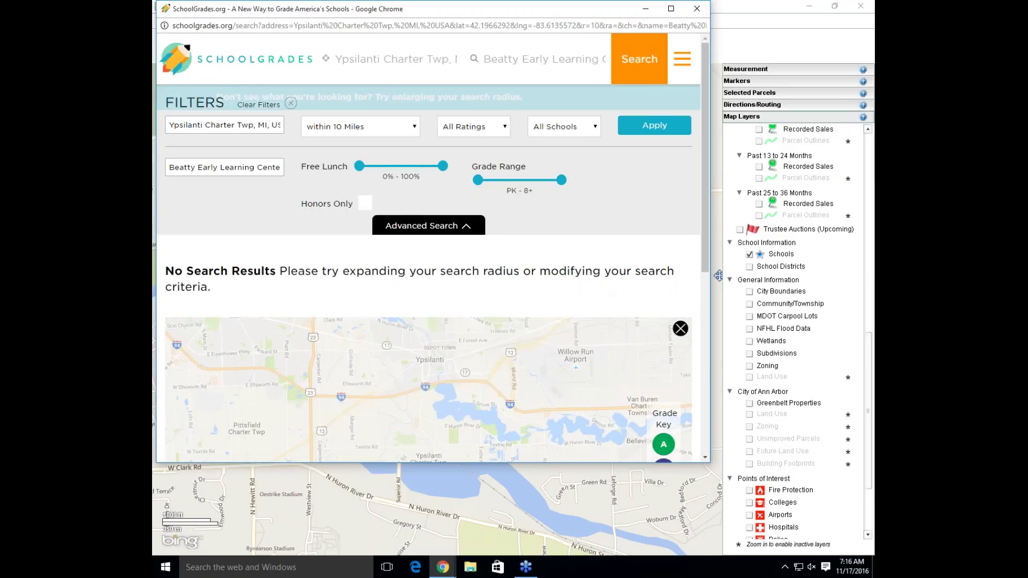
click(696, 8)
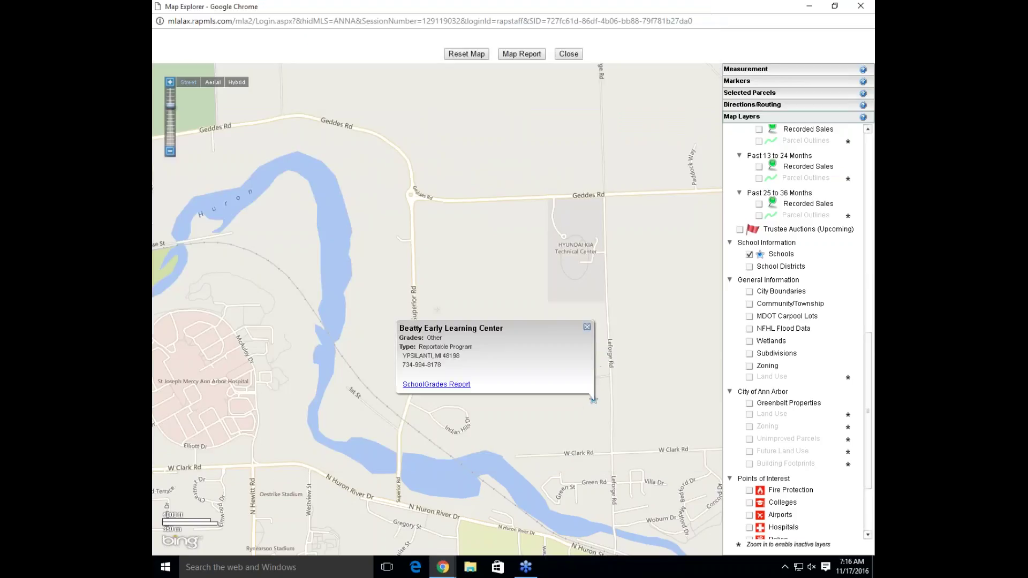
click(587, 327)
Check the SchoolGrades report for Washtenaw Technical Middle College, then close it and its details
drag(455, 349, 721, 285)
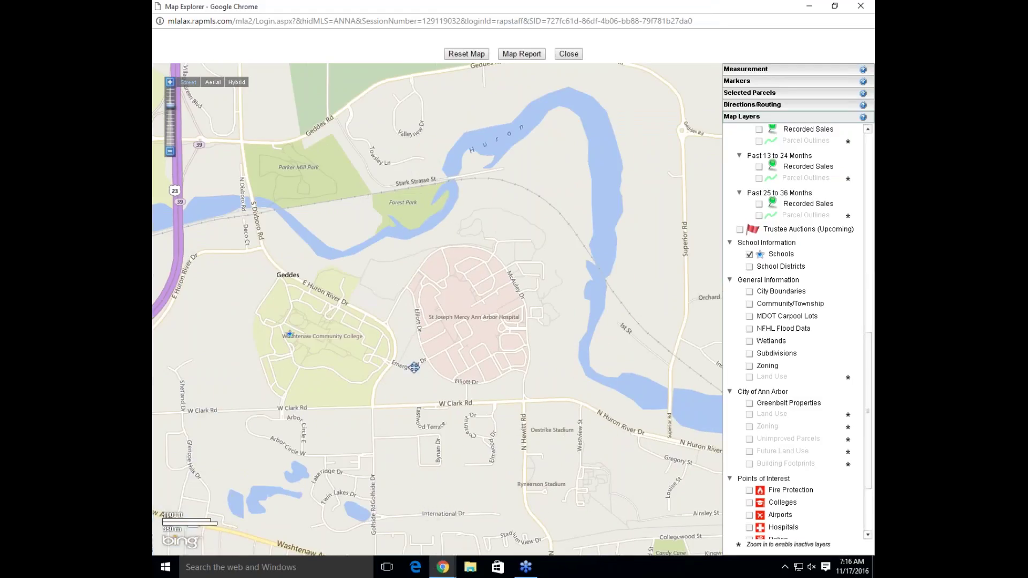
click(290, 334)
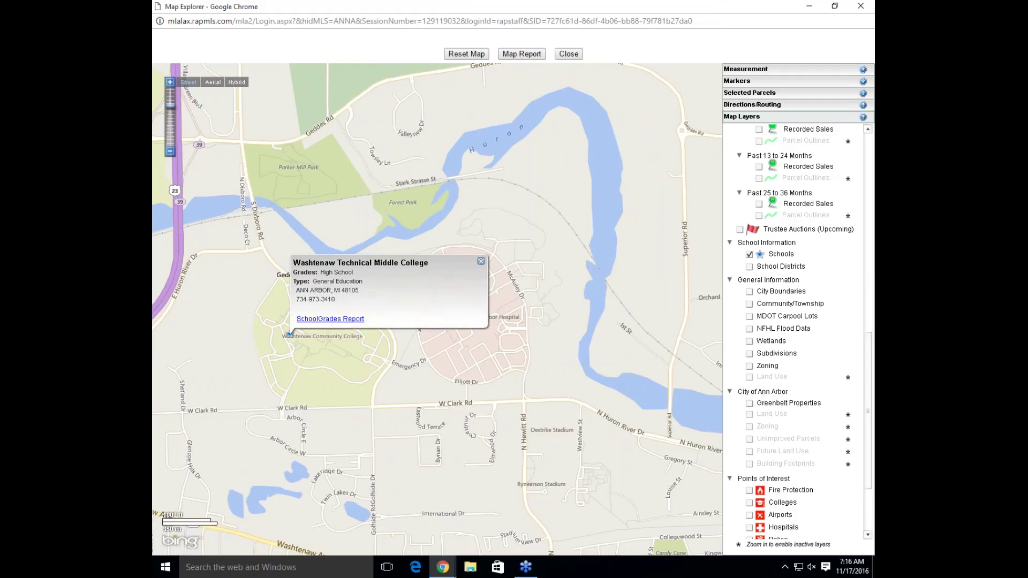
click(321, 321)
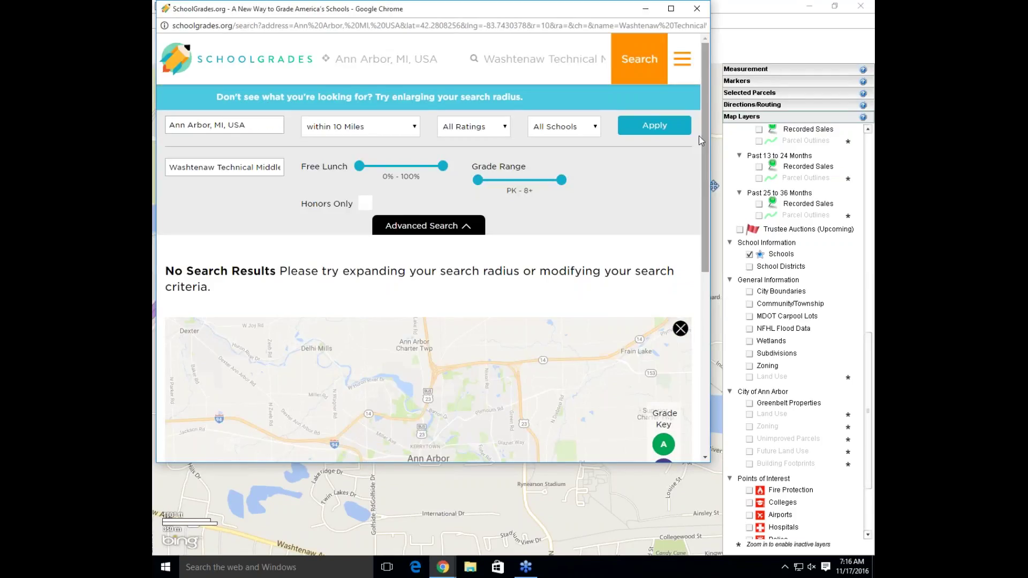
click(697, 9)
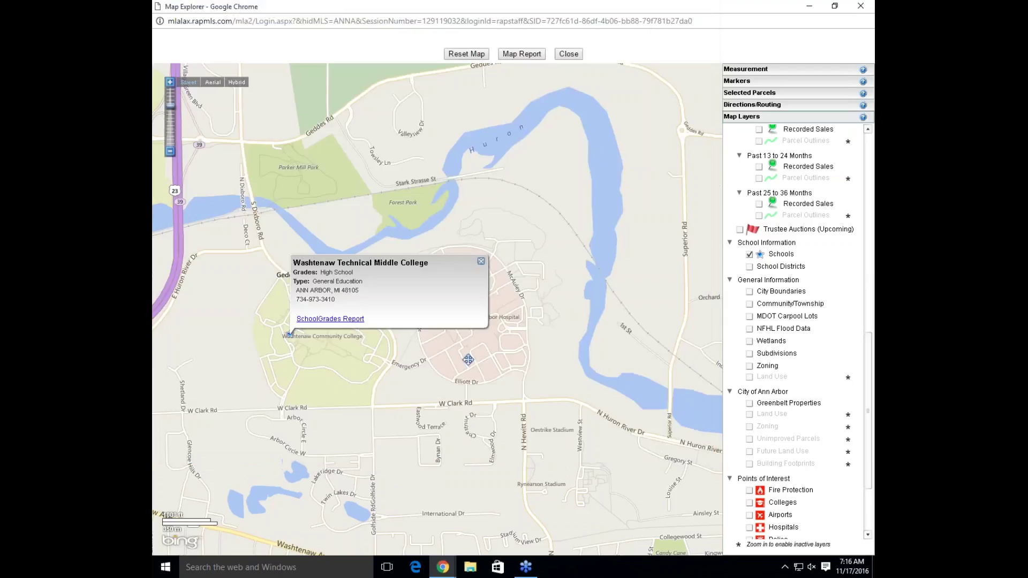
click(481, 262)
Pan toward County Farm Park and open Pittsfield School's SchoolGrades report
drag(169, 323, 407, 296)
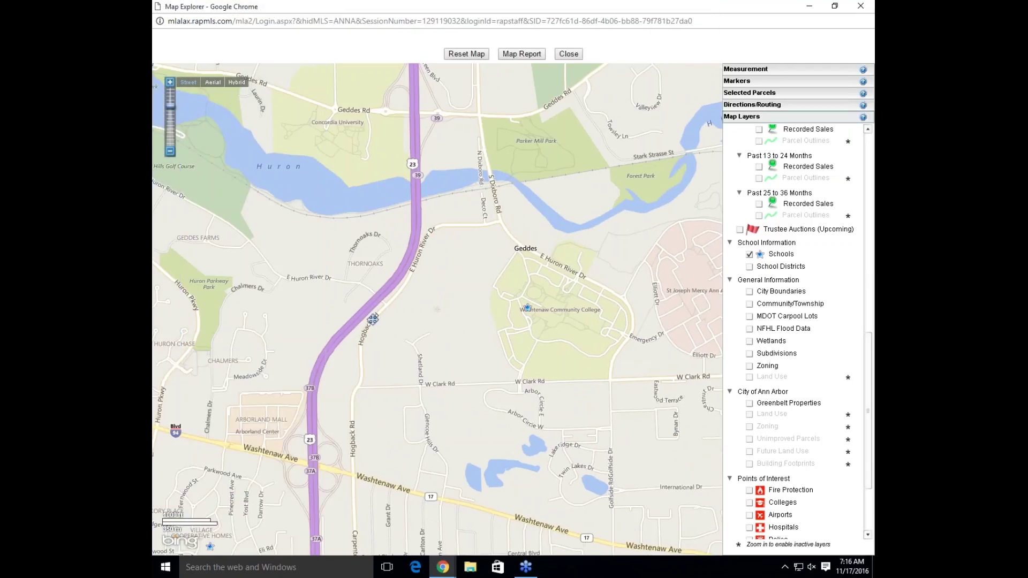
drag(217, 515, 519, 396)
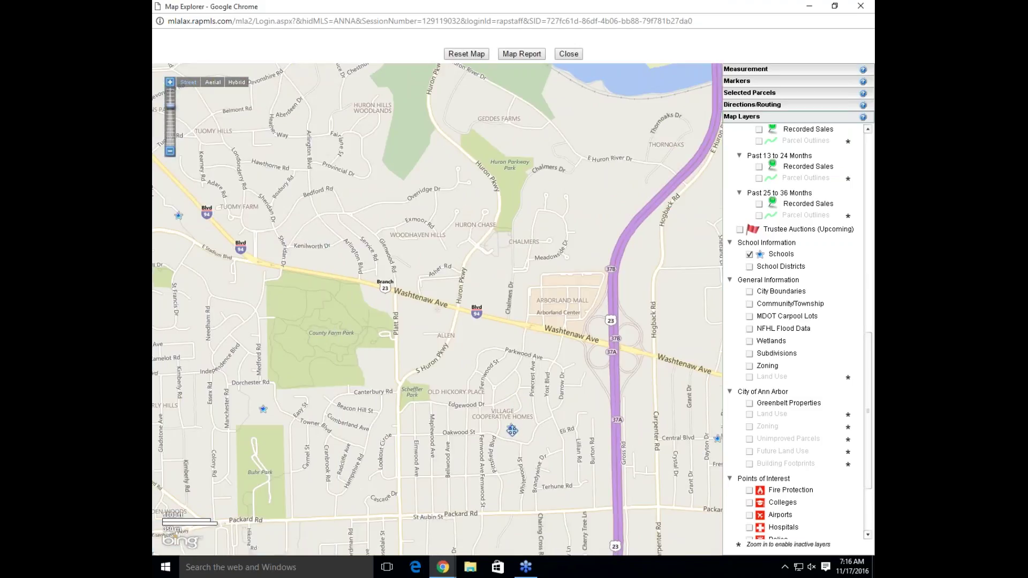
click(512, 430)
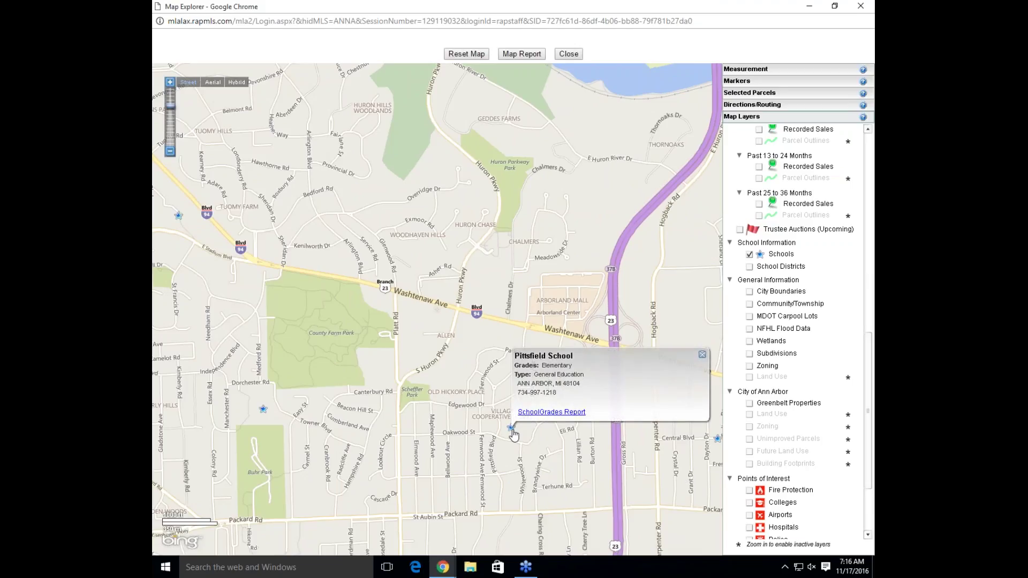
click(538, 413)
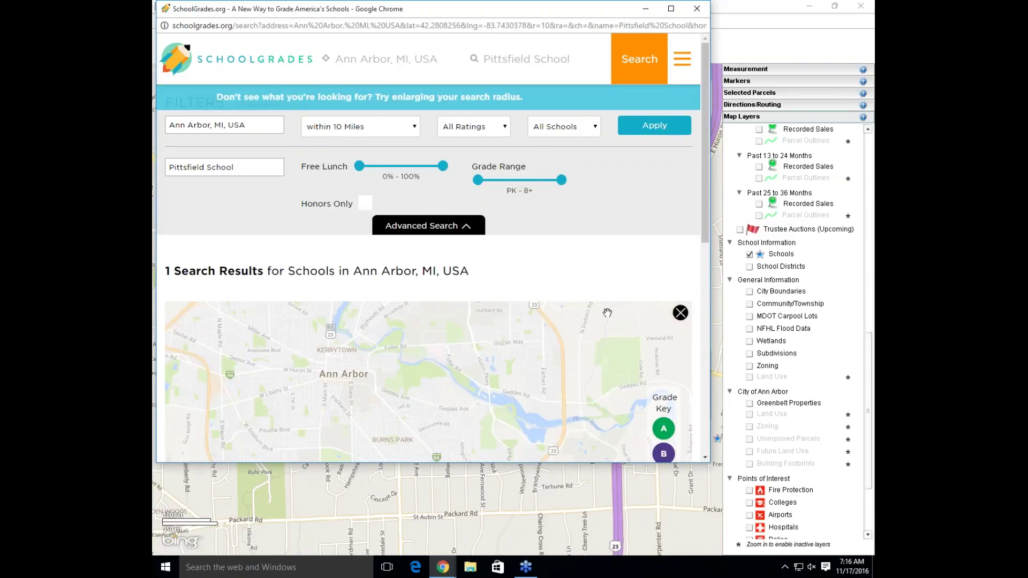
Scroll to Pittsfield School's results row (grade C, K-5, 243 students), then close the report window
drag(704, 96, 692, 260)
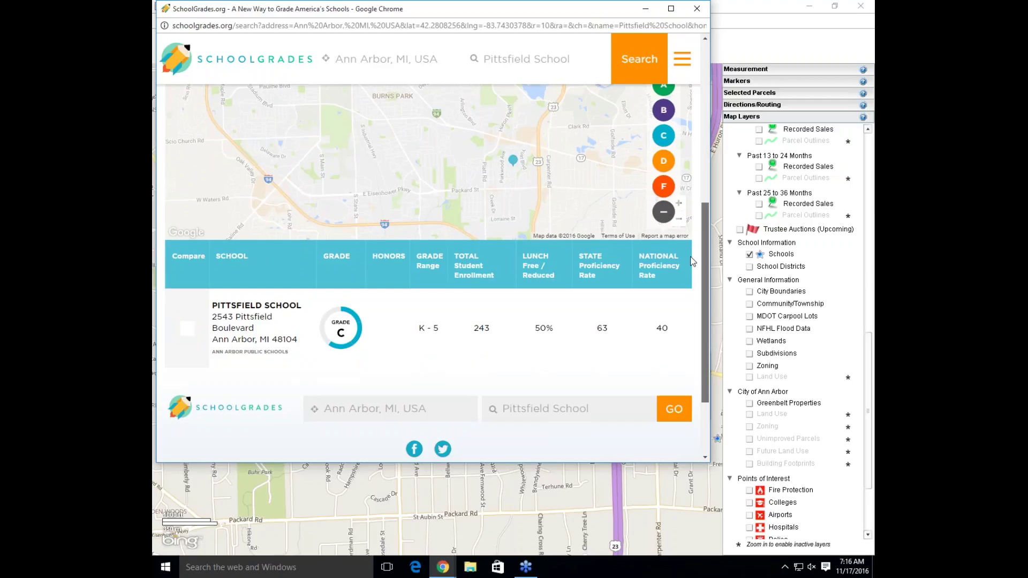
scroll(687, 270, down, 3)
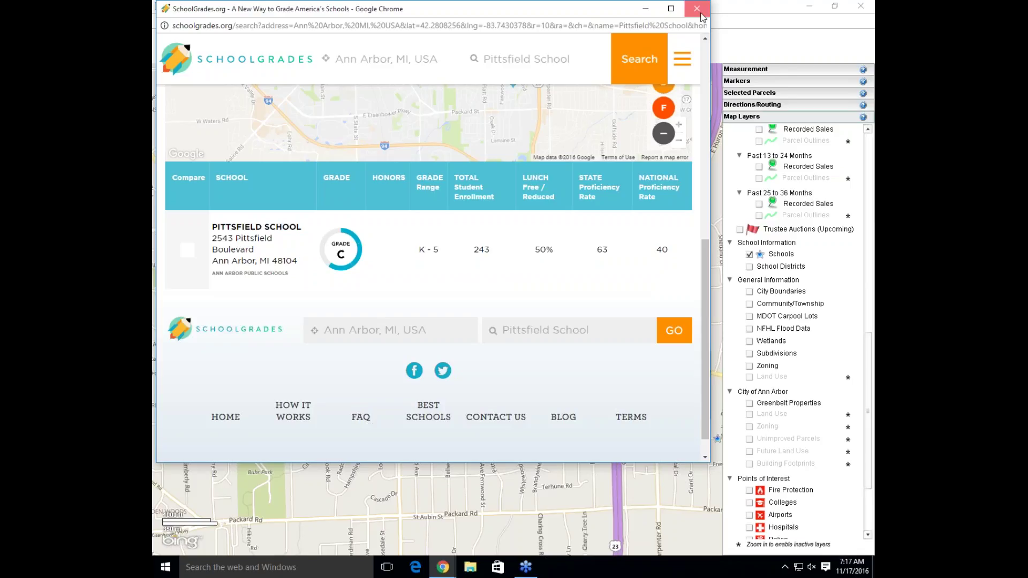
click(696, 9)
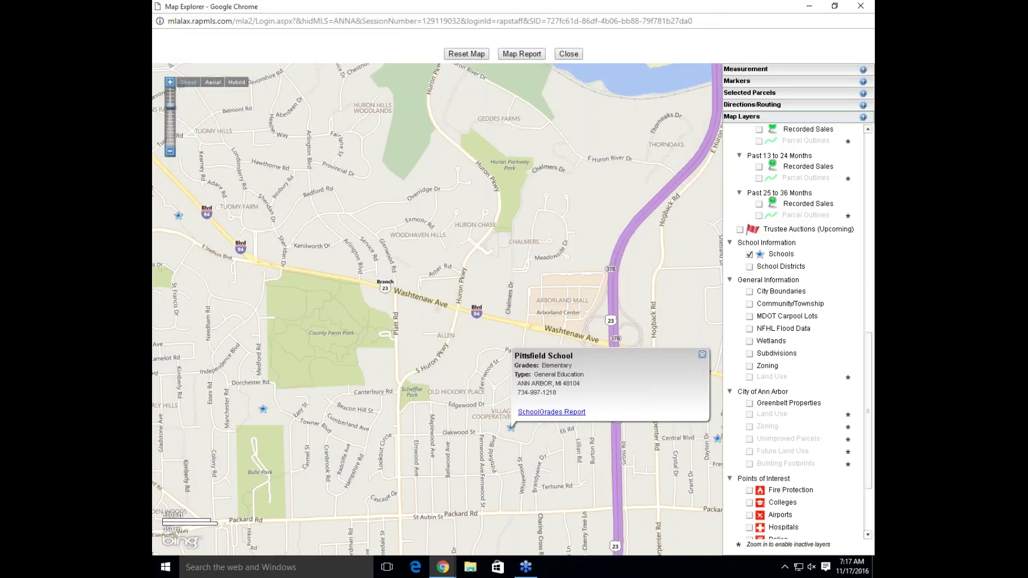
Show School Districts, zoom out and check which district the Pittsfield area belongs to
click(701, 356)
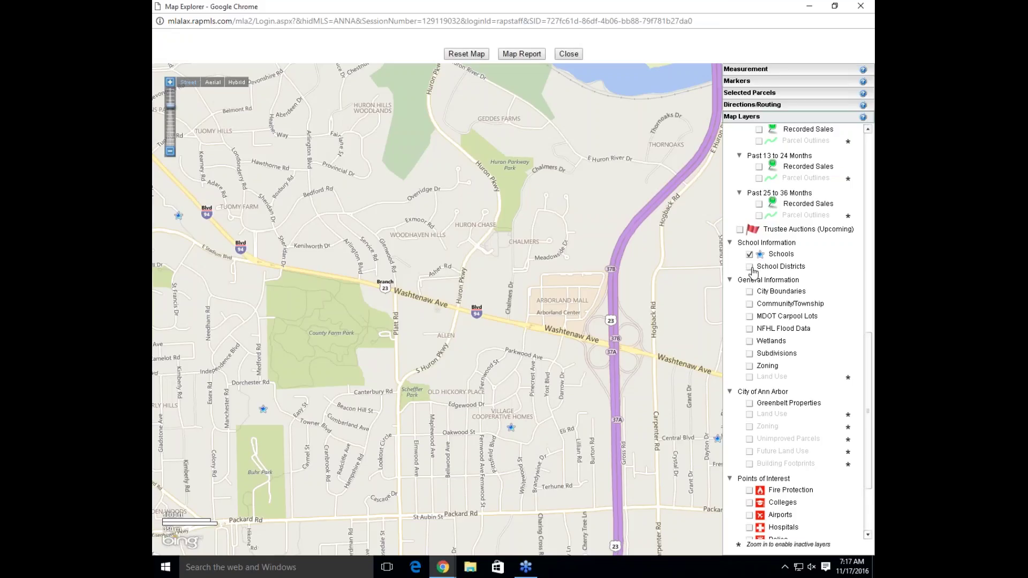
click(749, 267)
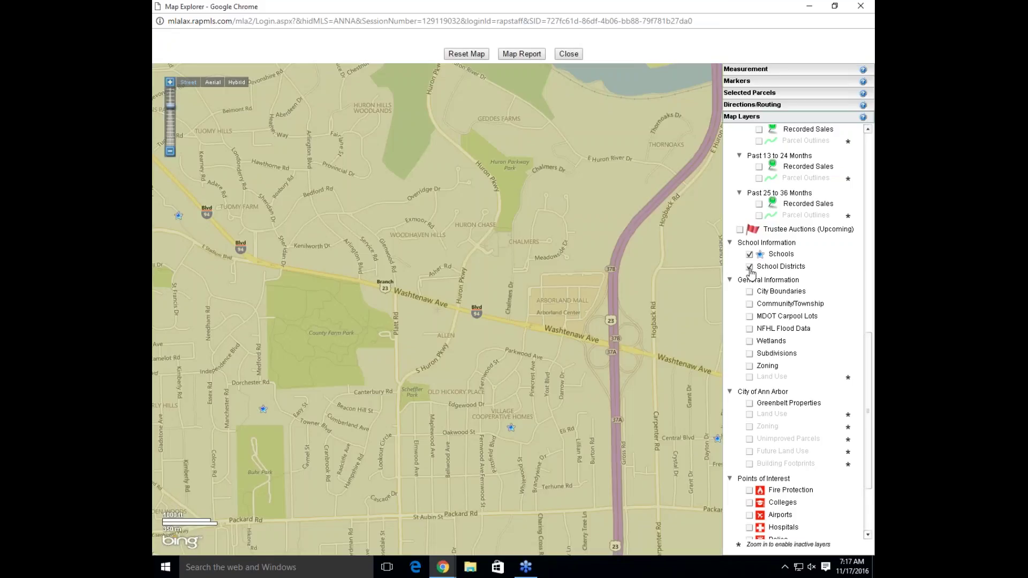
mouse_move(559, 369)
scroll(560, 357, down, 1)
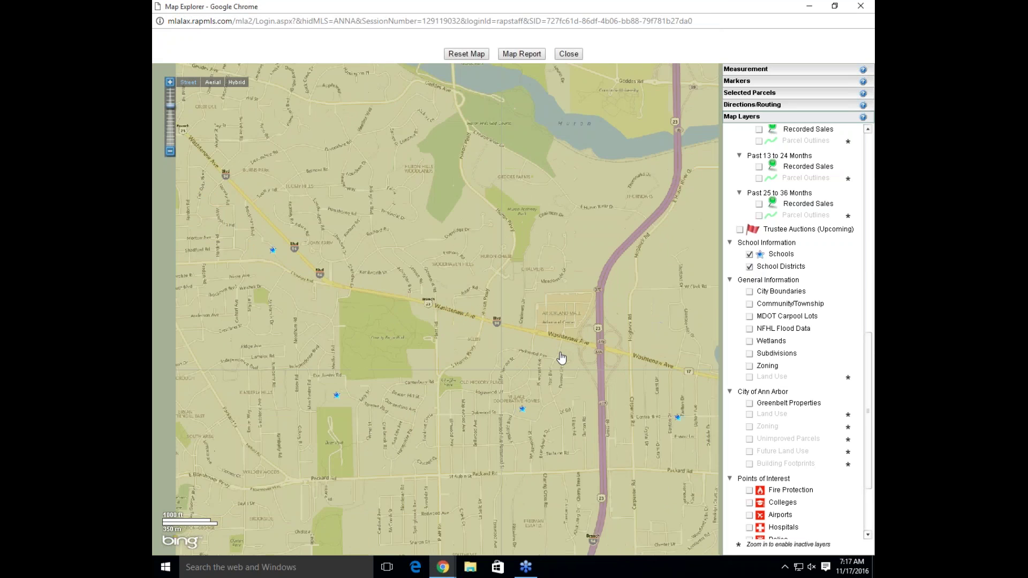
scroll(561, 357, down, 1)
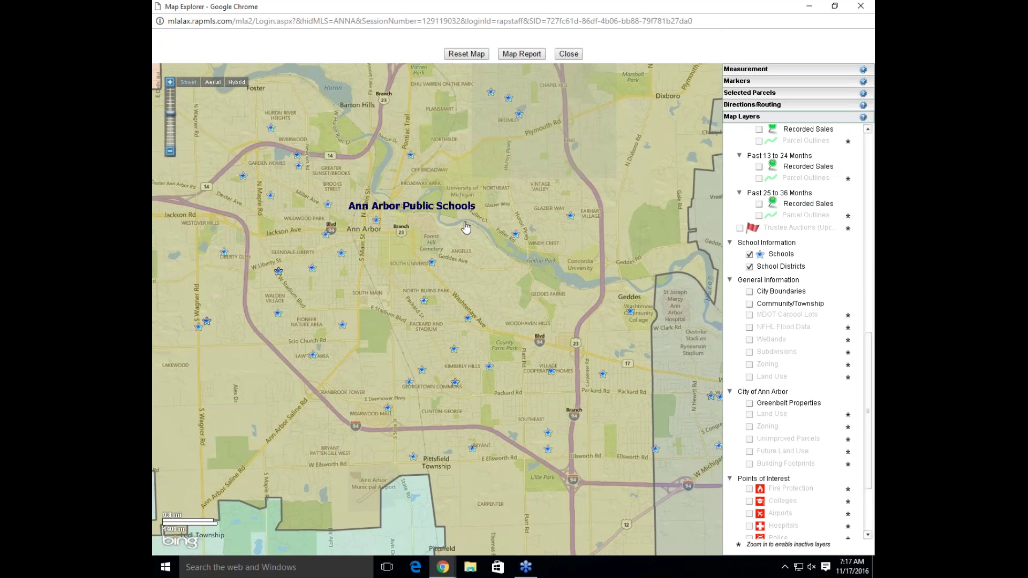
click(462, 258)
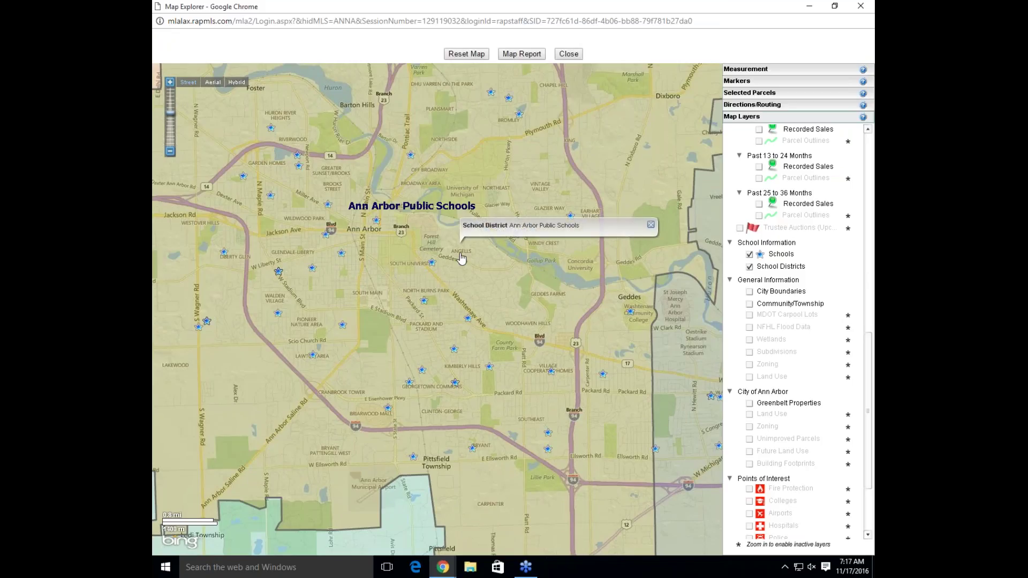
click(650, 225)
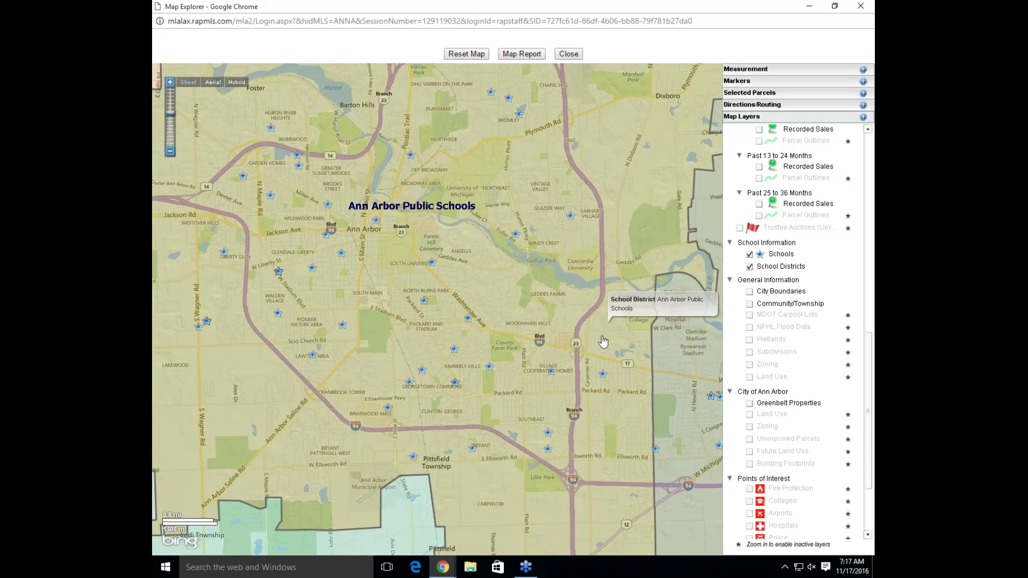
Centre on the Ypsilanti school district, then turn off Schools and School Districts
drag(616, 340, 384, 278)
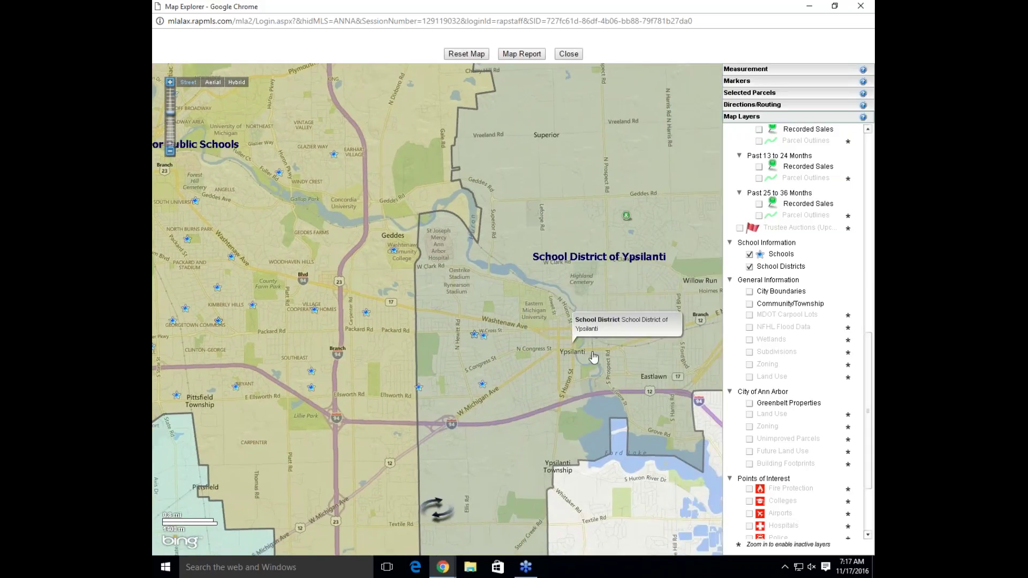
drag(587, 321, 514, 234)
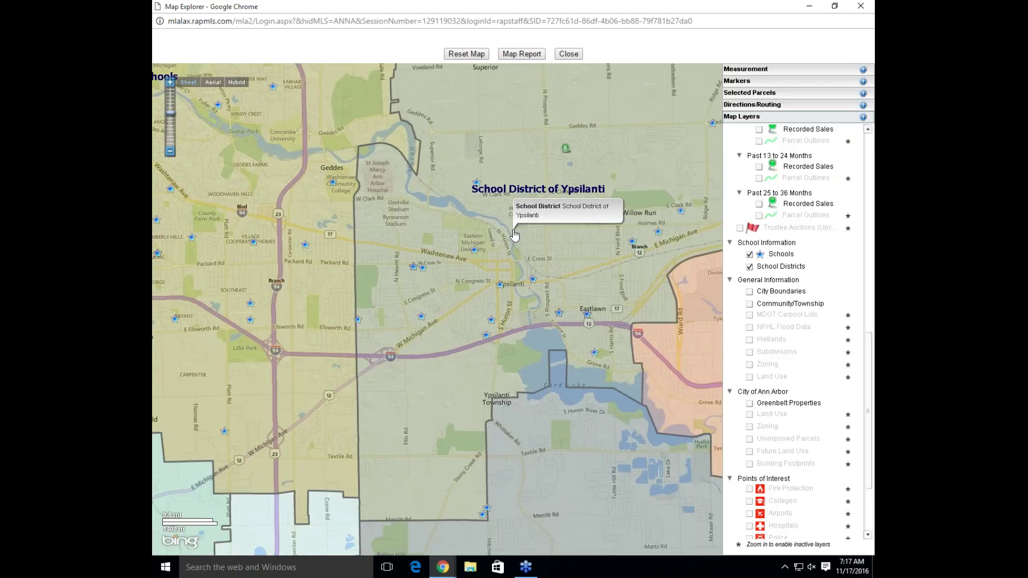
click(750, 255)
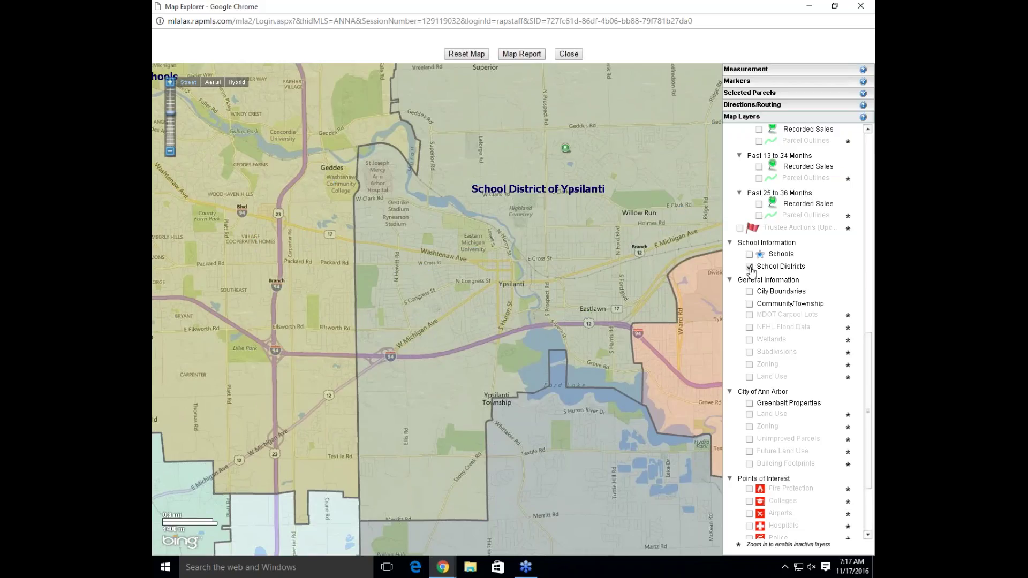
click(750, 268)
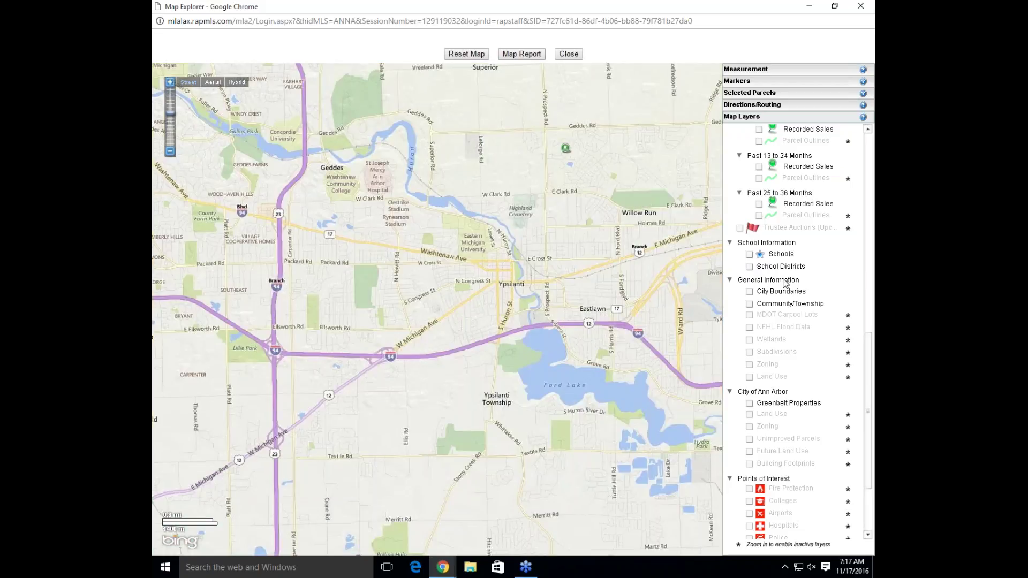
Recentre and zoom in on Ann Arbor, then turn on the City Boundaries layer
drag(471, 269, 702, 292)
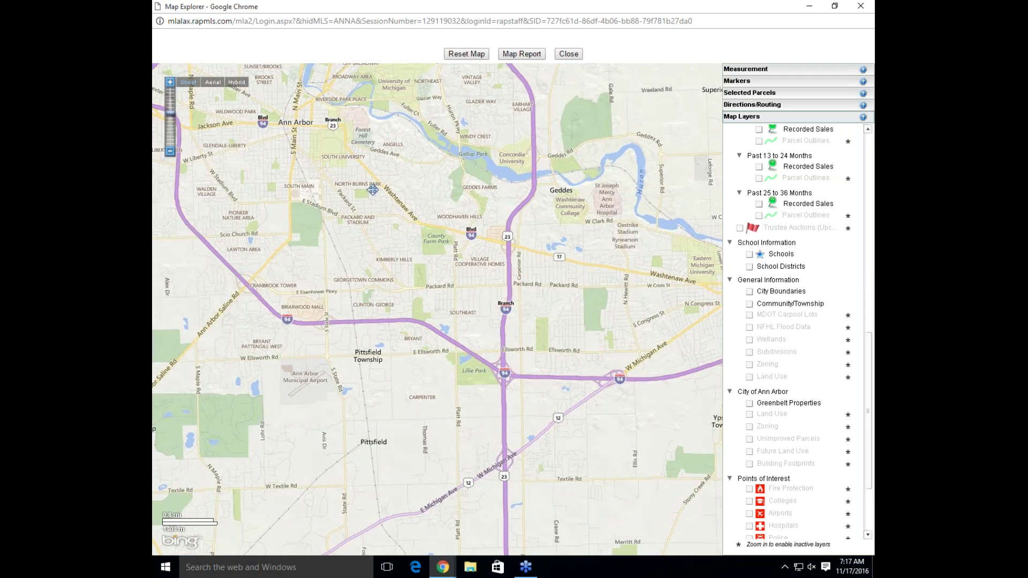
drag(374, 190, 472, 265)
scroll(450, 207, up, 1)
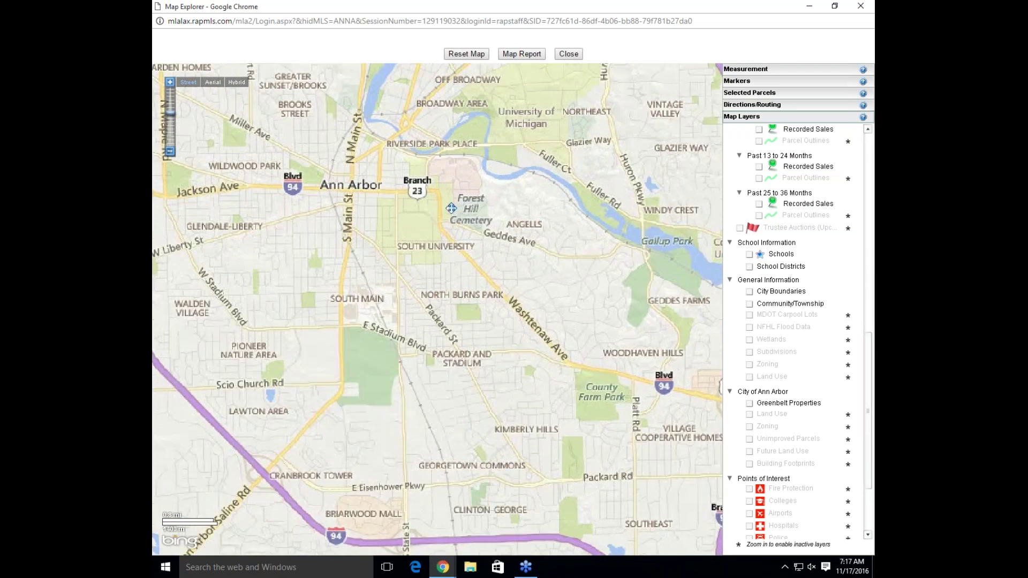
scroll(499, 218, up, 1)
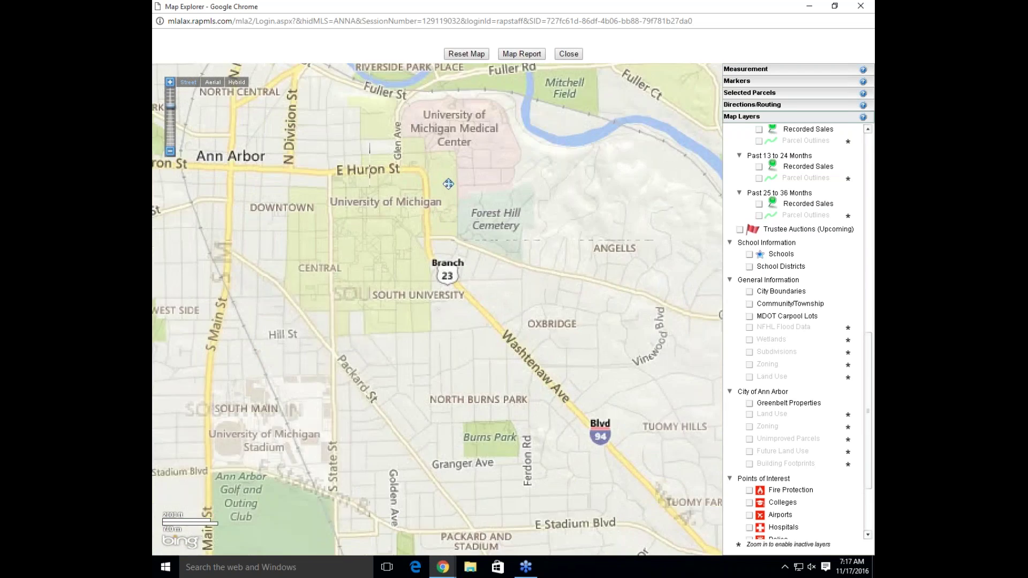
click(751, 295)
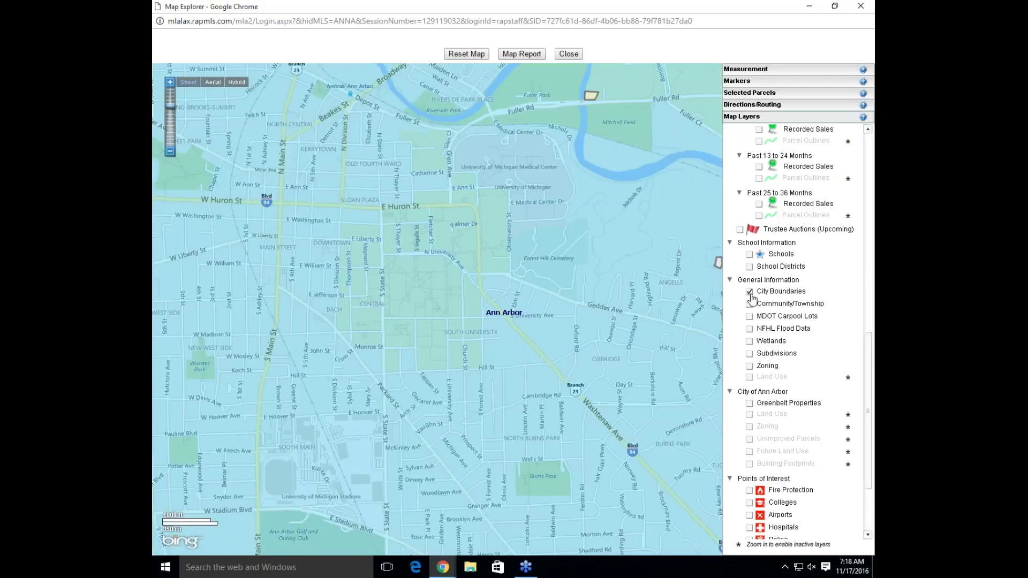
Zoom out toward Geddes and Ypsilanti to compare boundaries, then turn City Boundaries off
scroll(650, 280, down, 1)
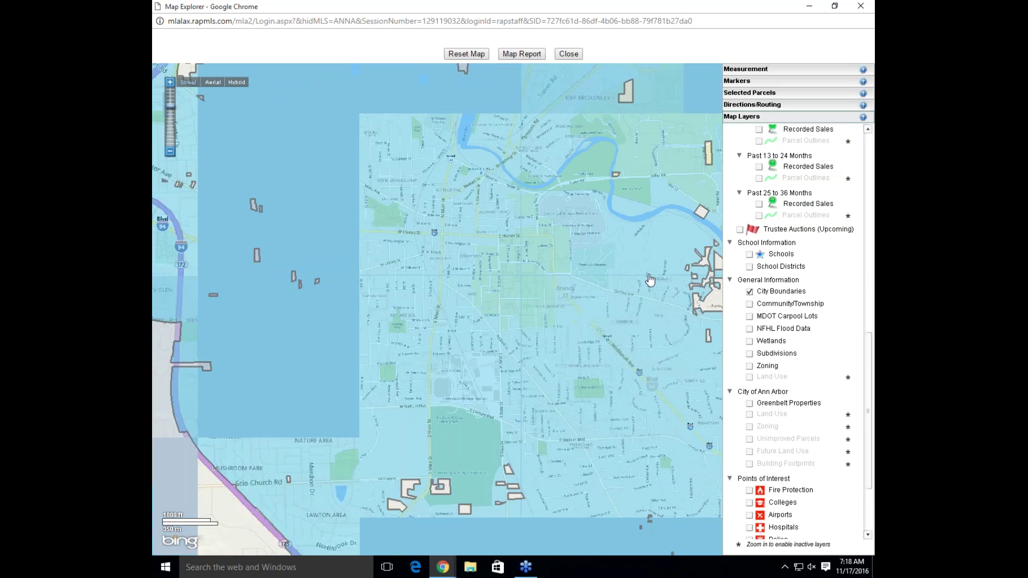
drag(650, 279, 222, 304)
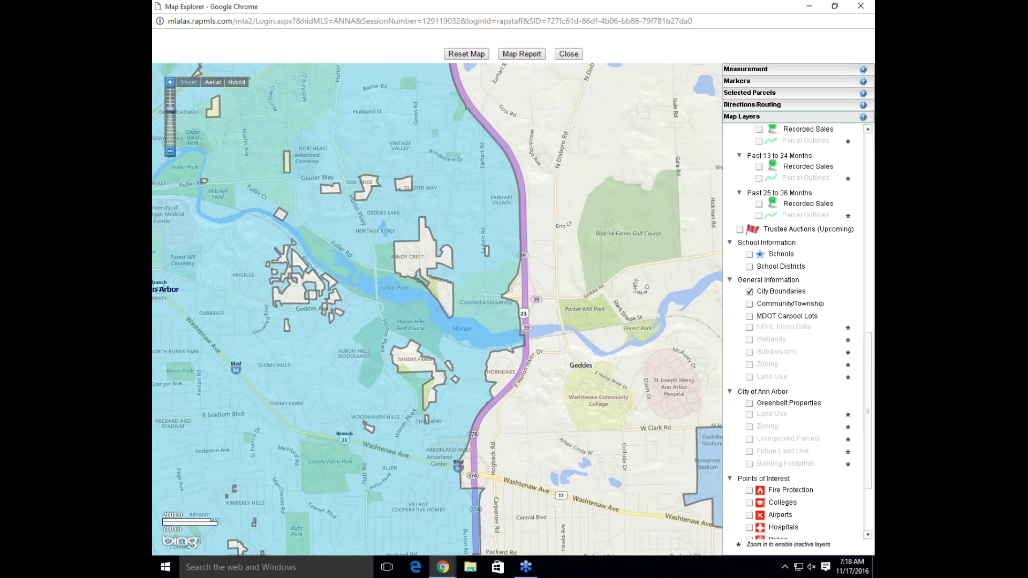
drag(635, 370, 461, 267)
scroll(462, 267, down, 1)
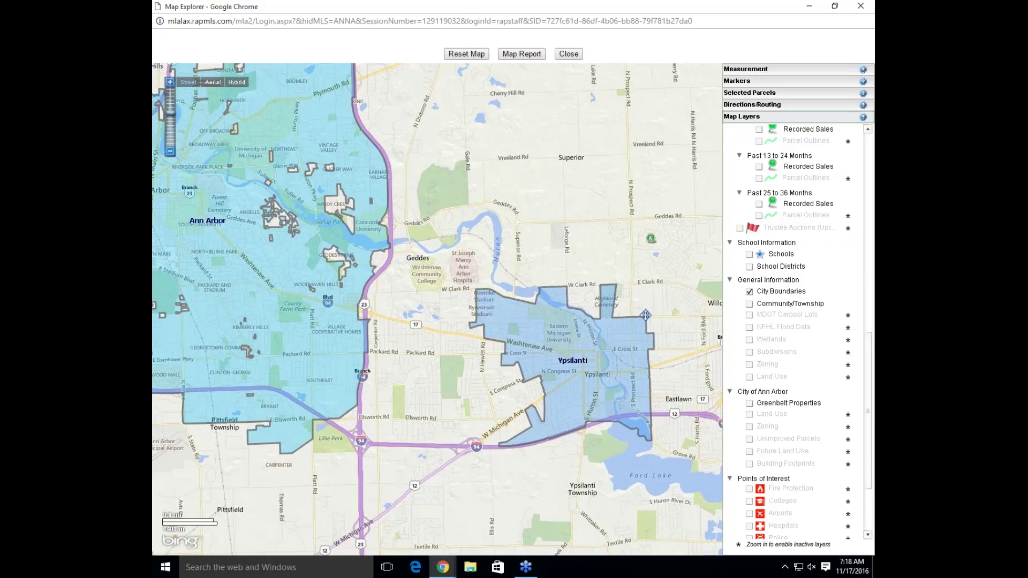
click(750, 293)
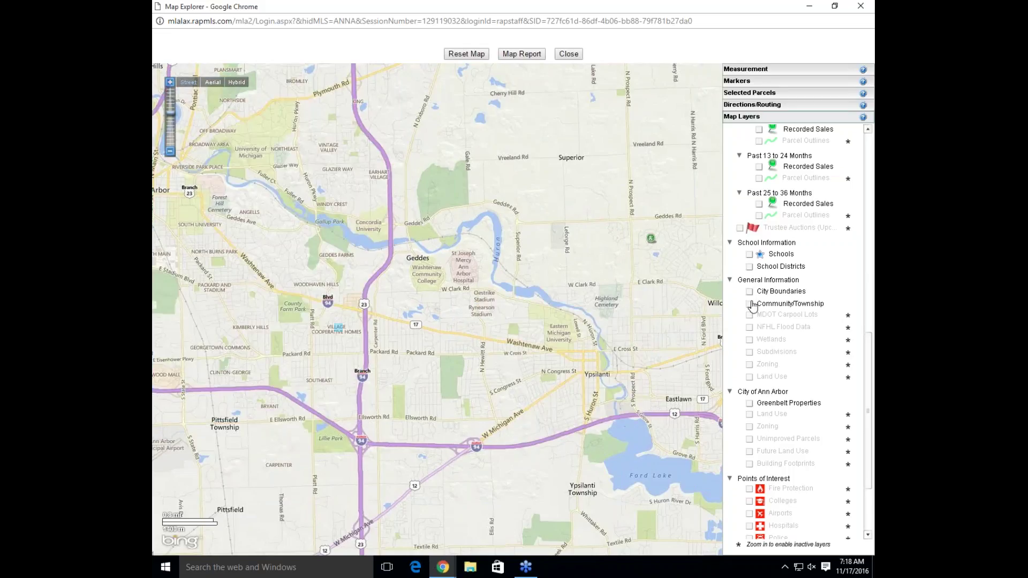
Briefly show Community/Township boundaries for Superior, Ypsilanti and Pittsfield townships, then hide them
click(750, 304)
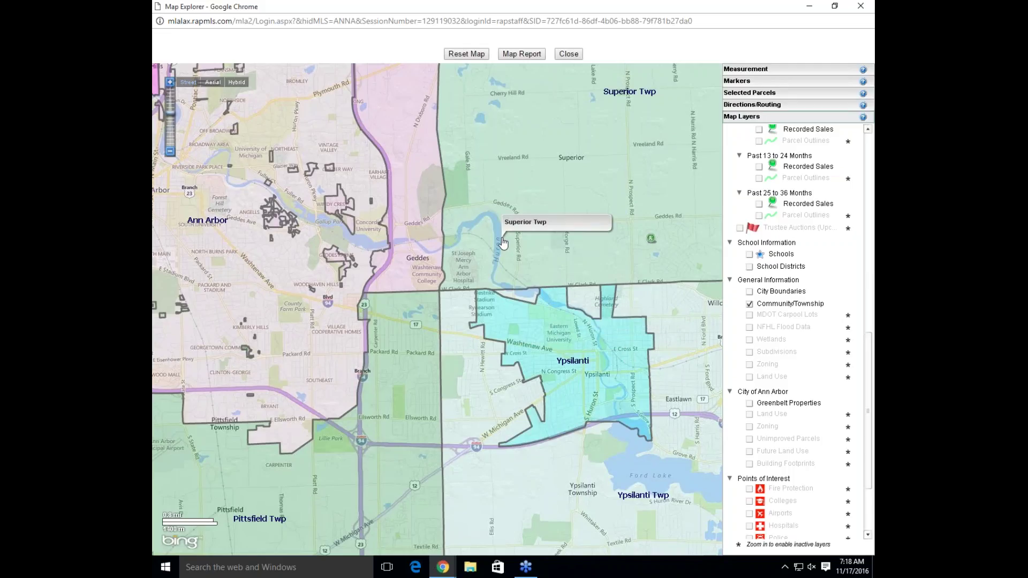
click(749, 305)
Zoom in on Geddes and Washtenaw Community College, briefly showing the MDOT Carpool Lots layer
scroll(427, 275, up, 1)
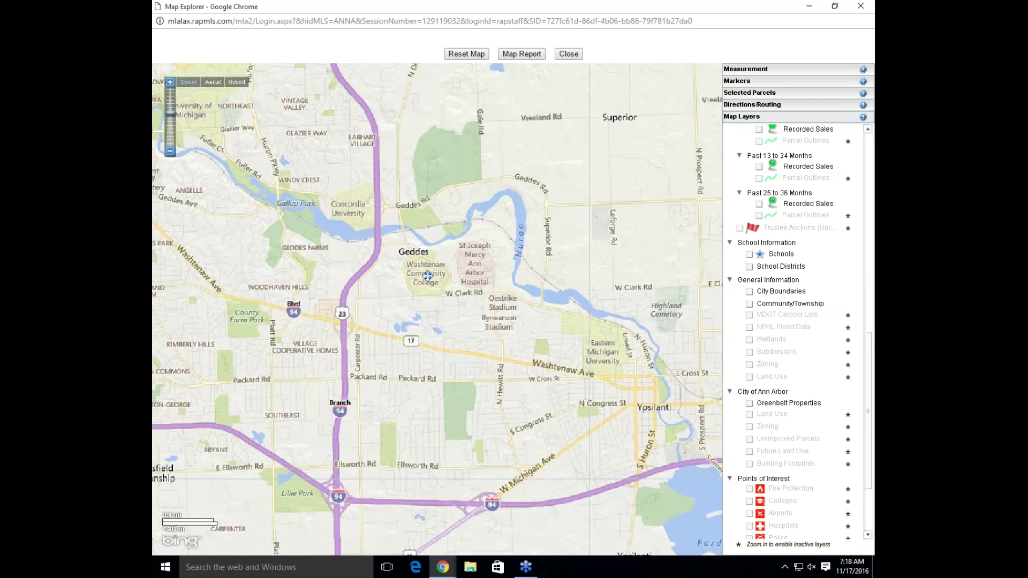
drag(427, 276, 514, 289)
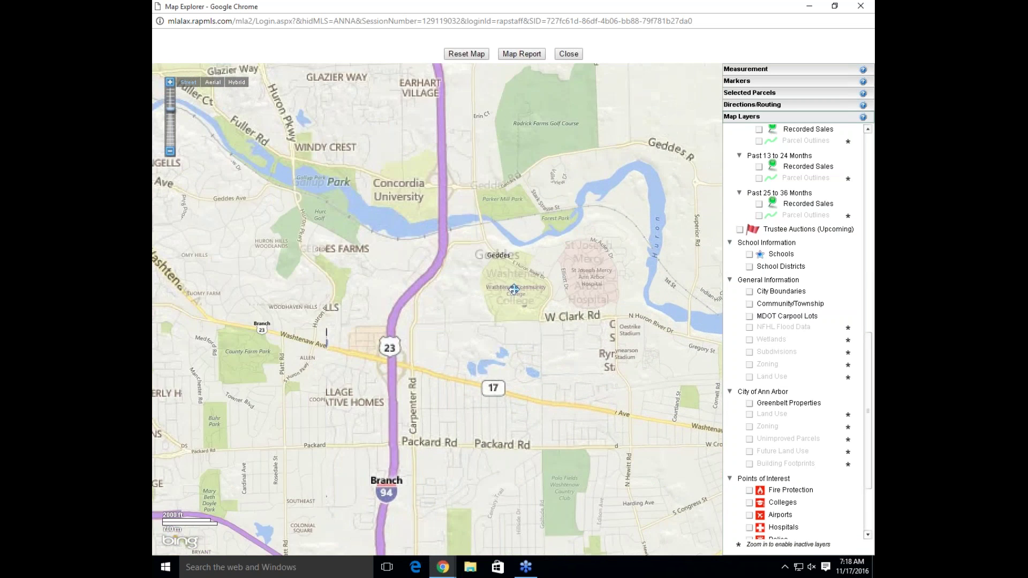
scroll(514, 289, down, 1)
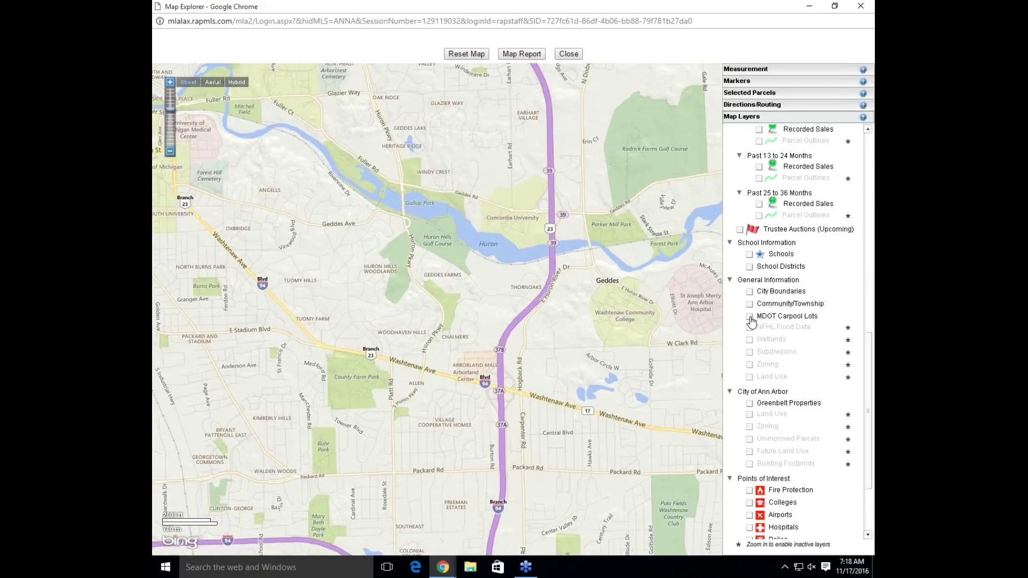
click(750, 317)
scroll(665, 318, up, 1)
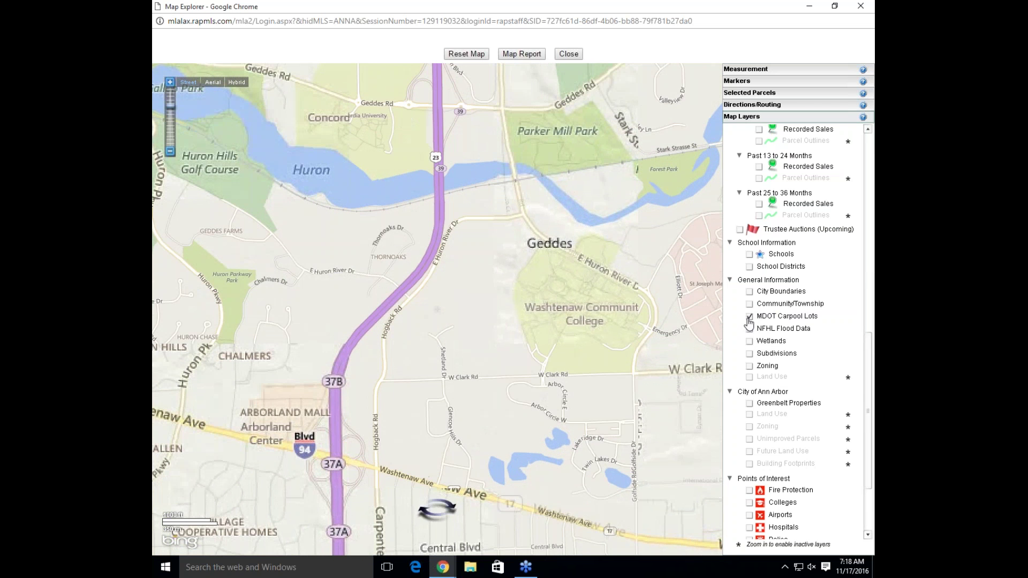
click(748, 319)
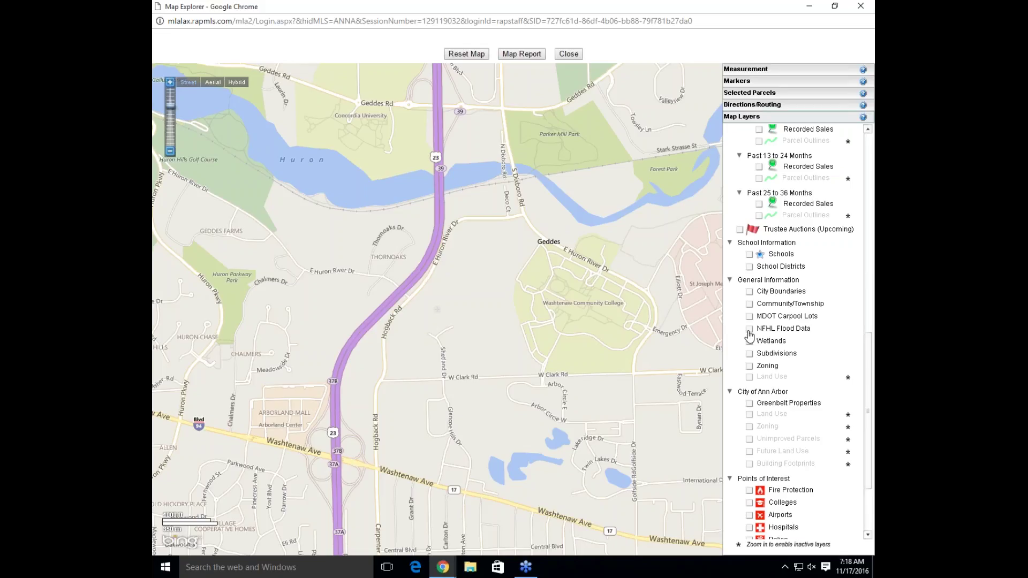
click(748, 331)
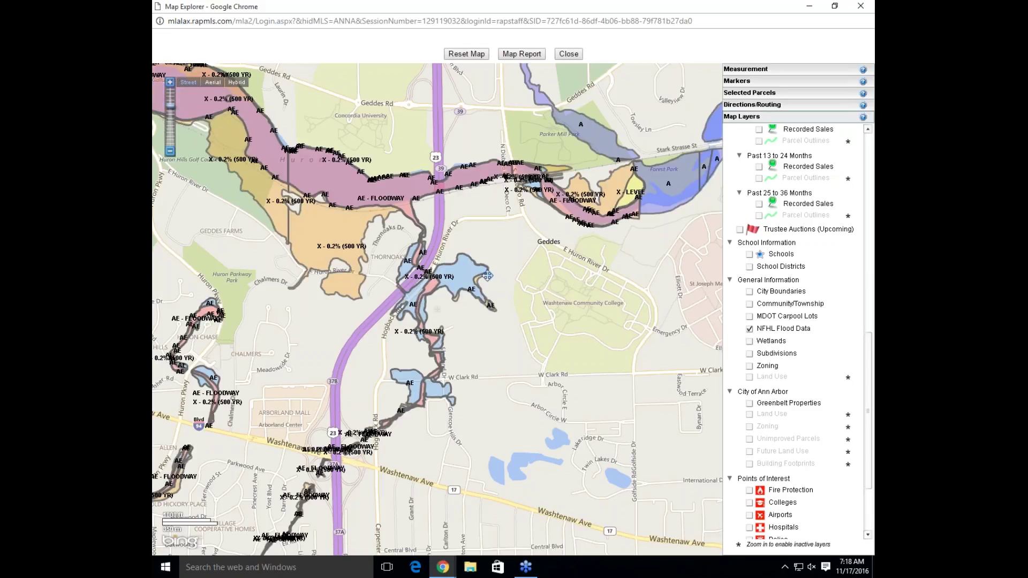
mouse_move(473, 277)
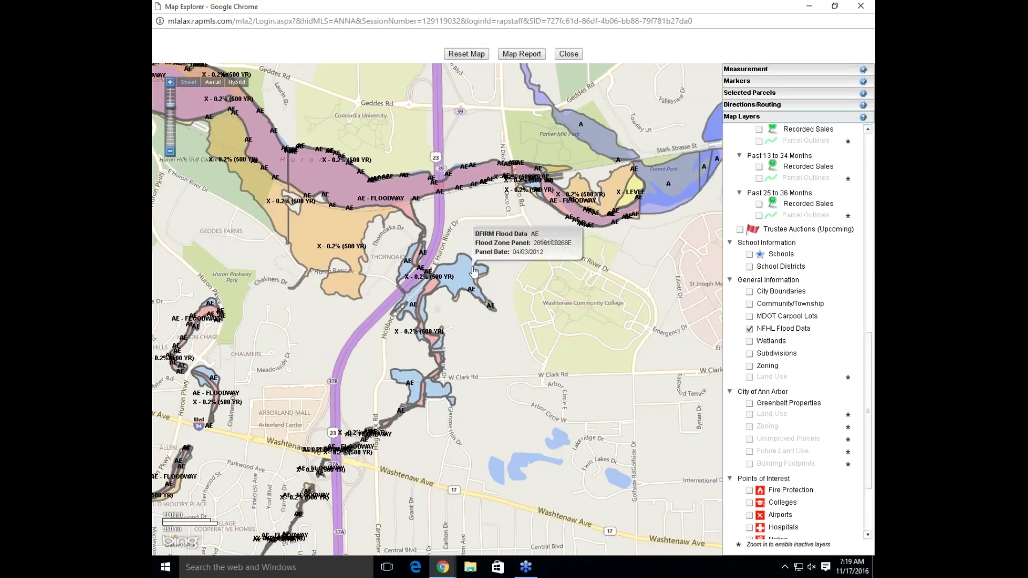
click(474, 270)
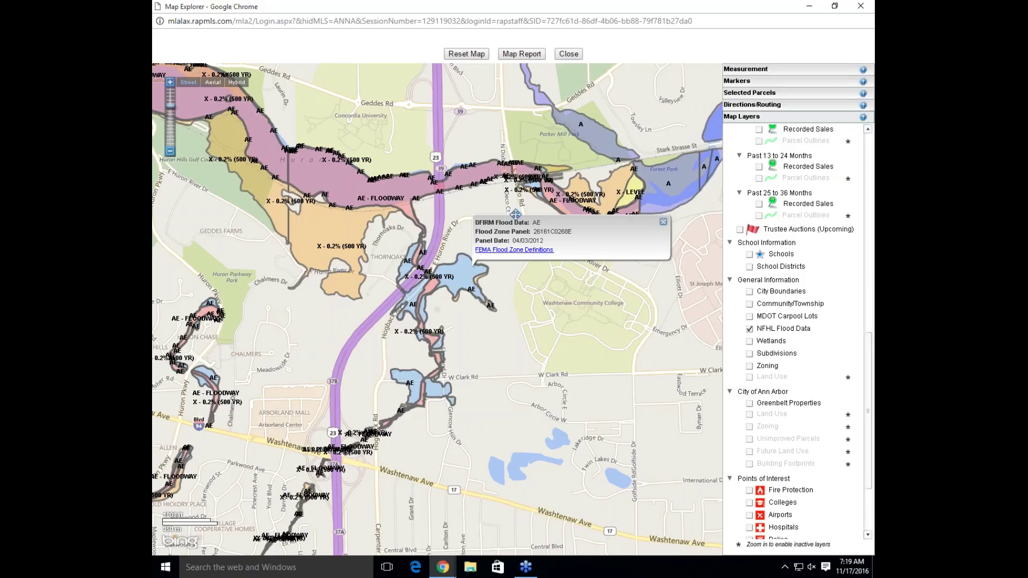
click(663, 222)
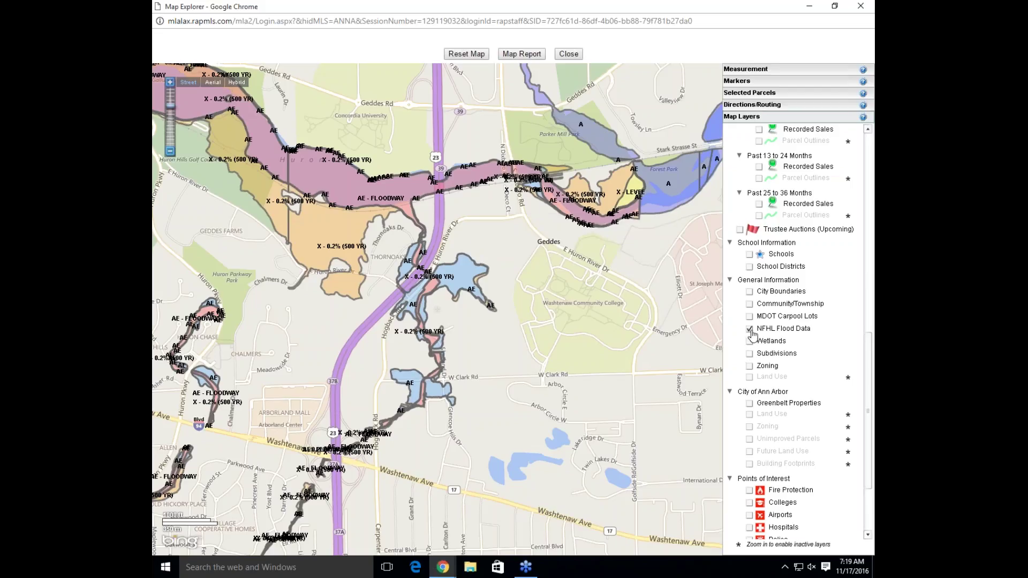
click(749, 330)
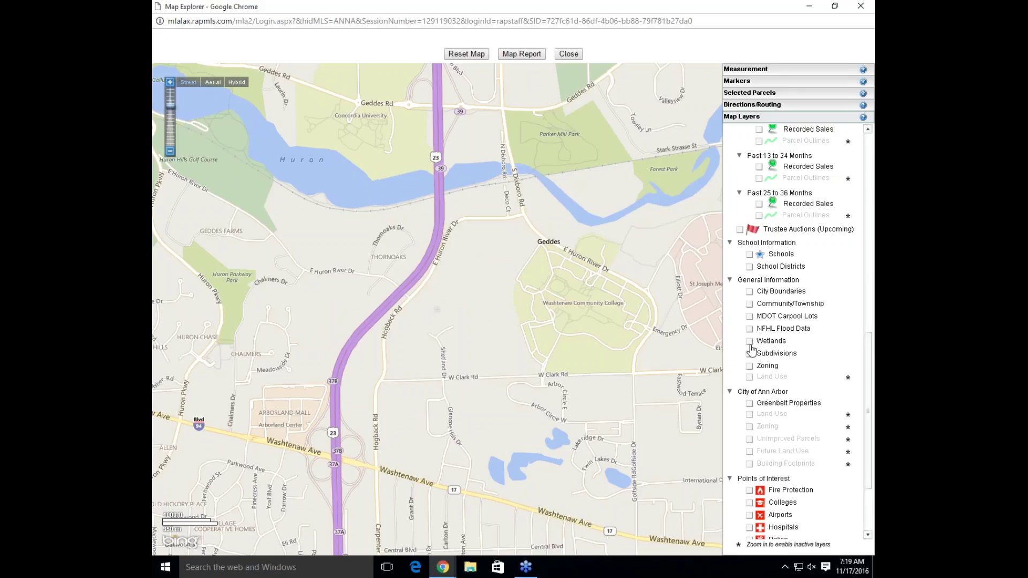
click(750, 342)
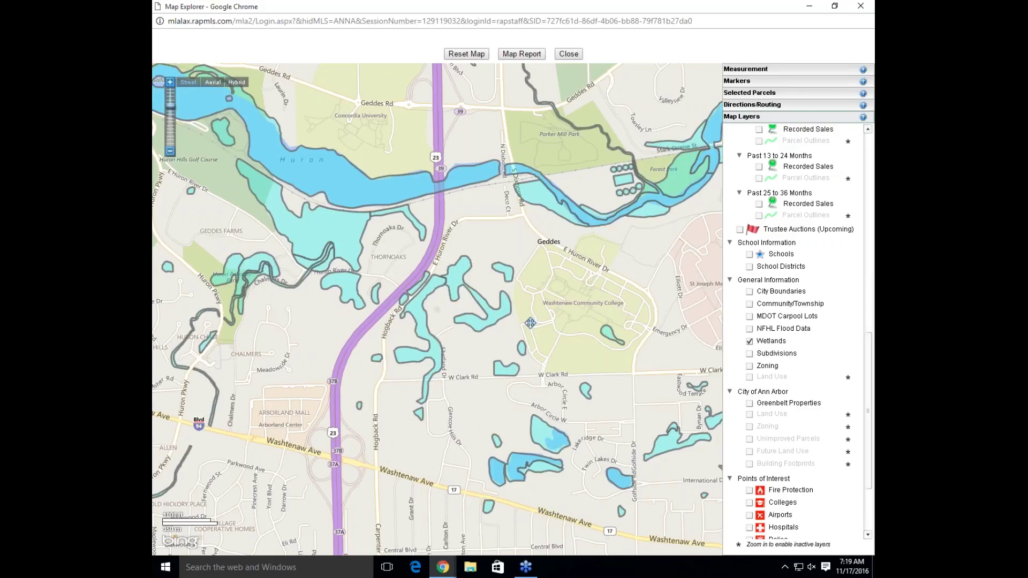
mouse_move(504, 302)
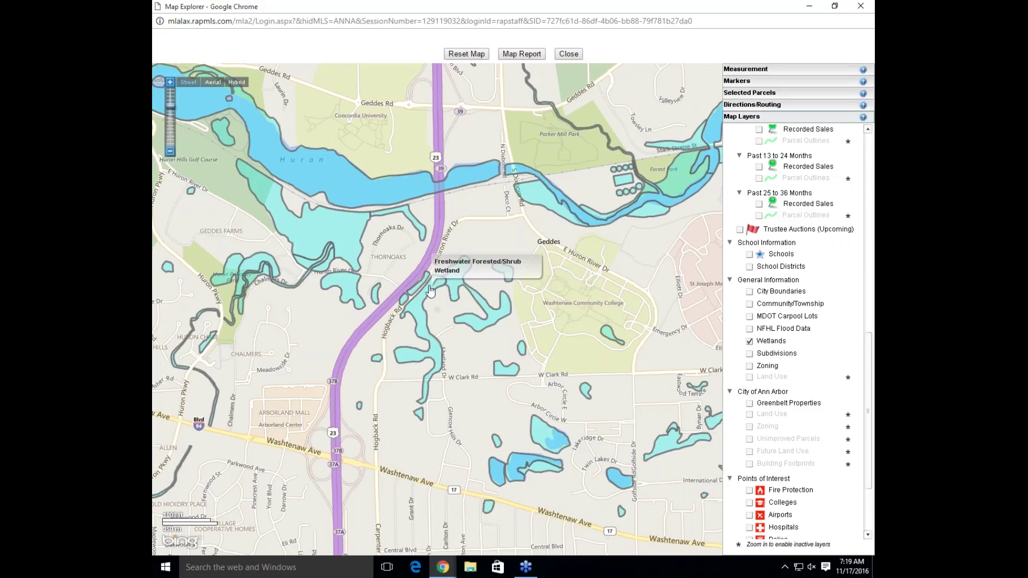
mouse_move(349, 250)
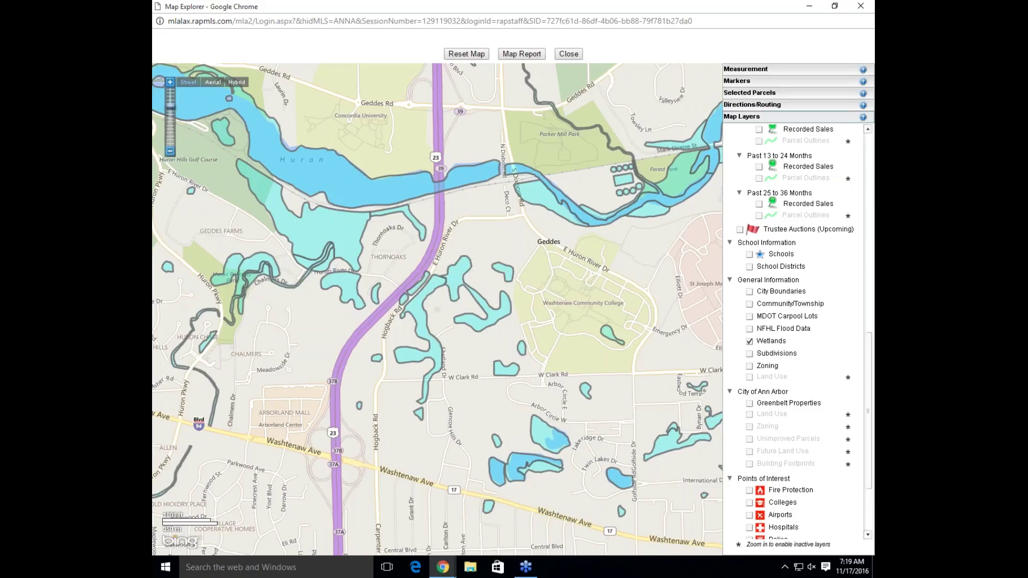
click(749, 343)
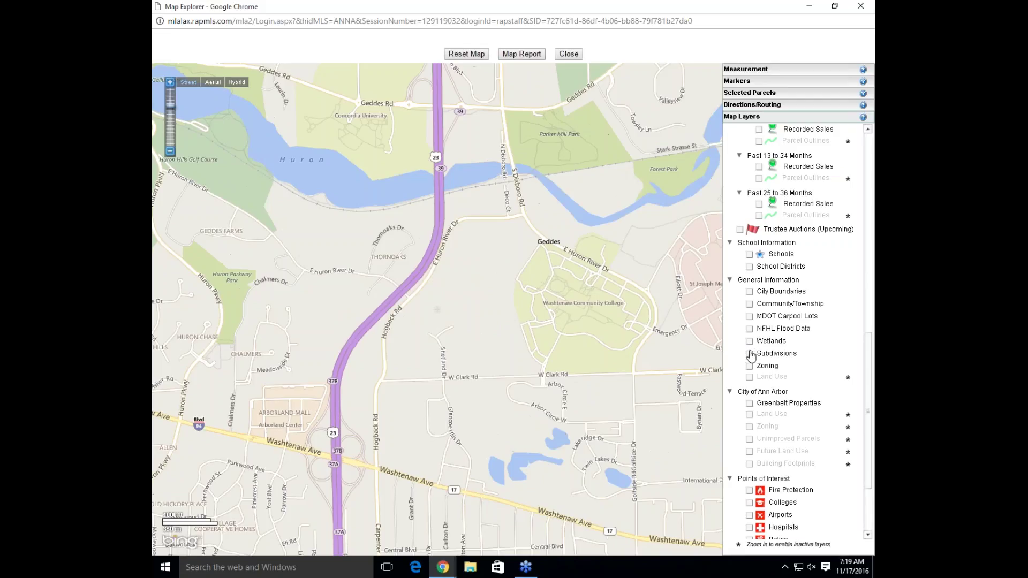
click(750, 355)
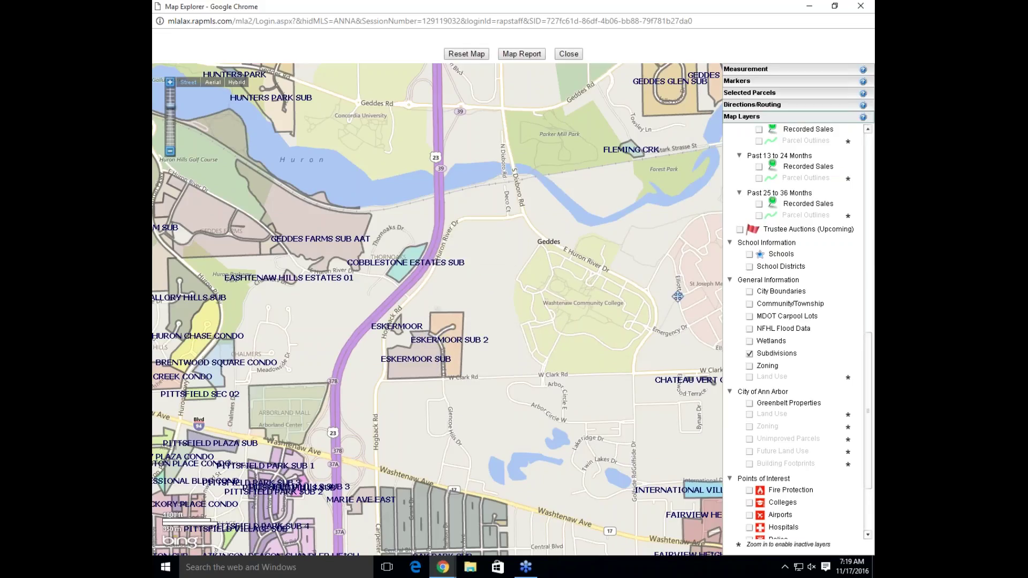
click(750, 354)
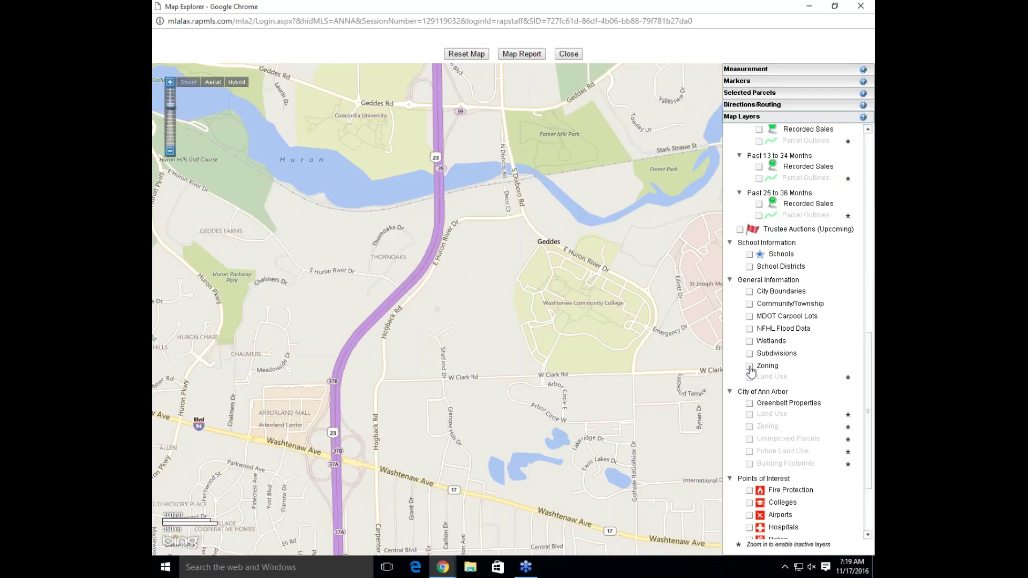
Overlay Zoning, view the zone codes west of the highway, and close the zone details box
click(750, 366)
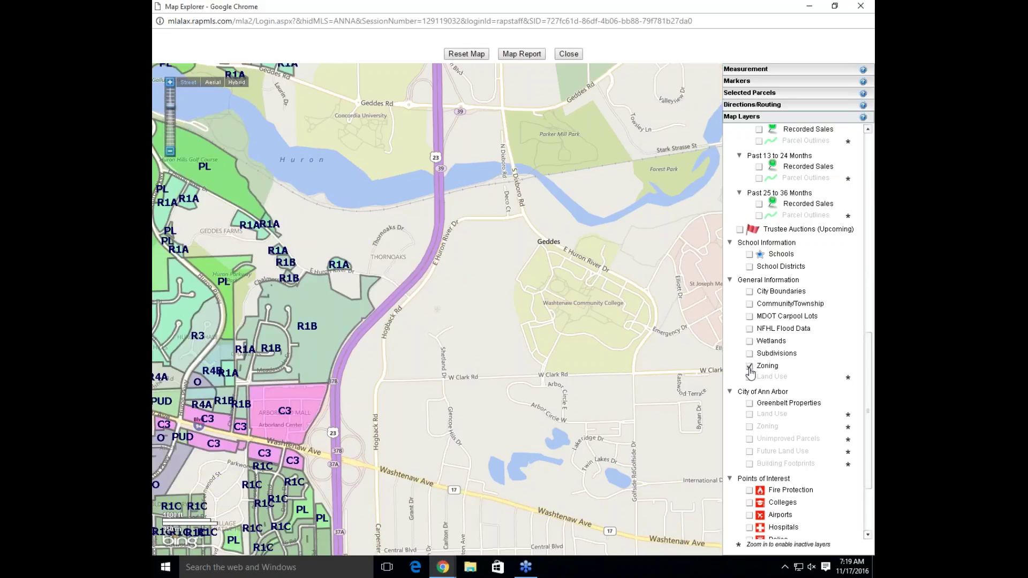
drag(463, 342, 664, 346)
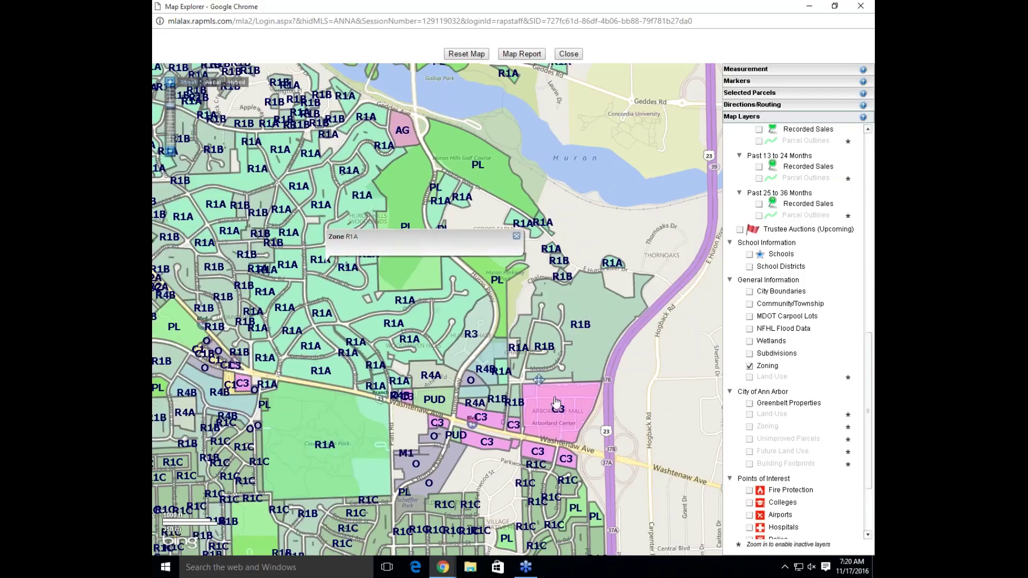
mouse_move(555, 402)
click(548, 370)
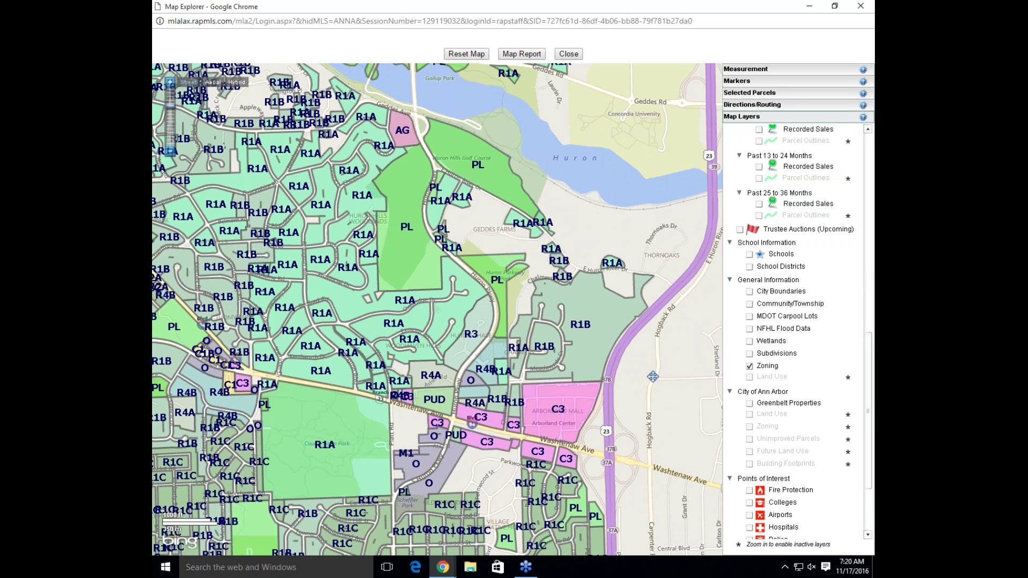
Zoom in to Huron Pkwy and Chalmers Dr, inspect a parcel's land use, then hide Land Use
scroll(613, 361, up, 1)
scroll(614, 362, up, 1)
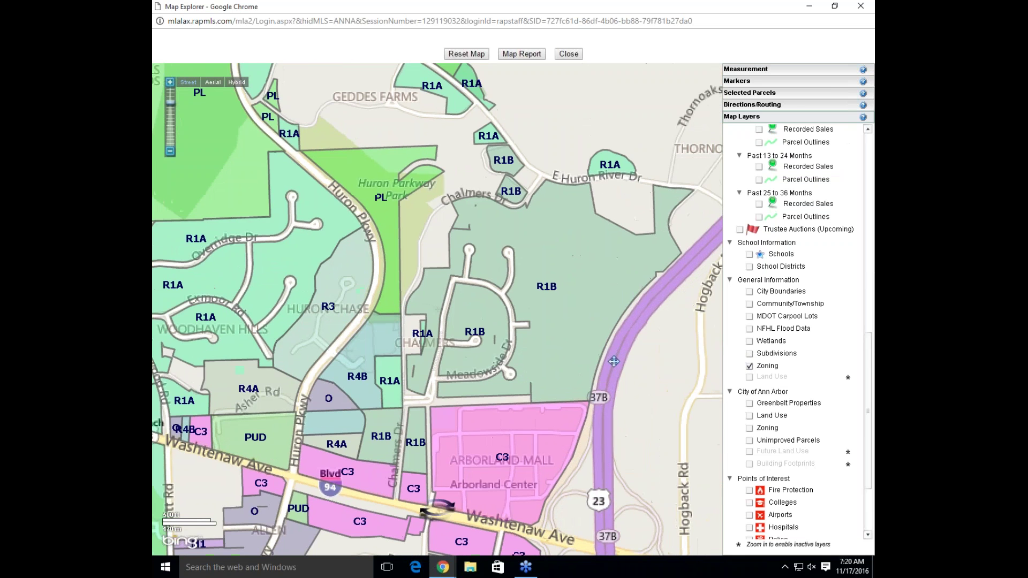
scroll(473, 342, up, 1)
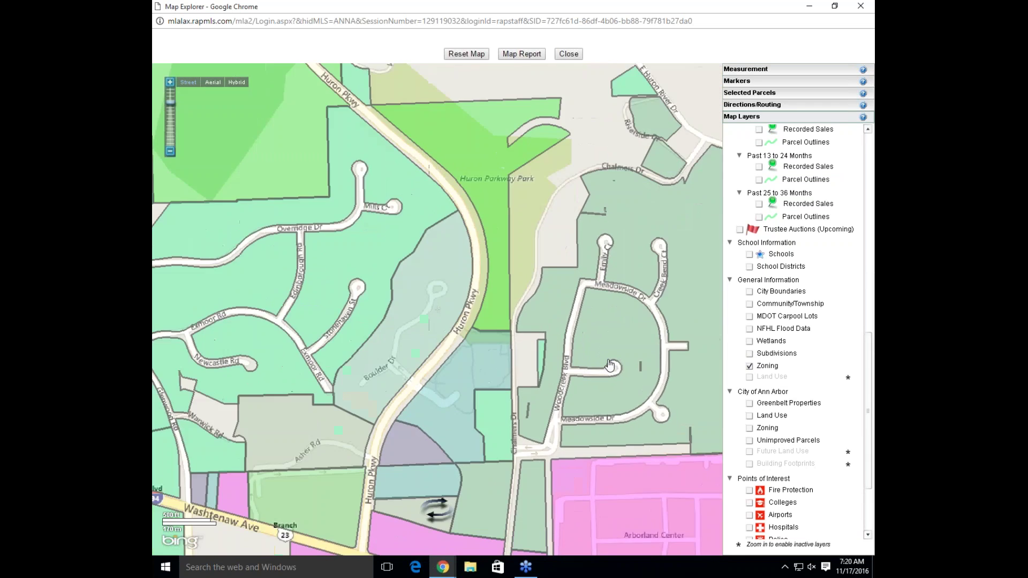
click(749, 379)
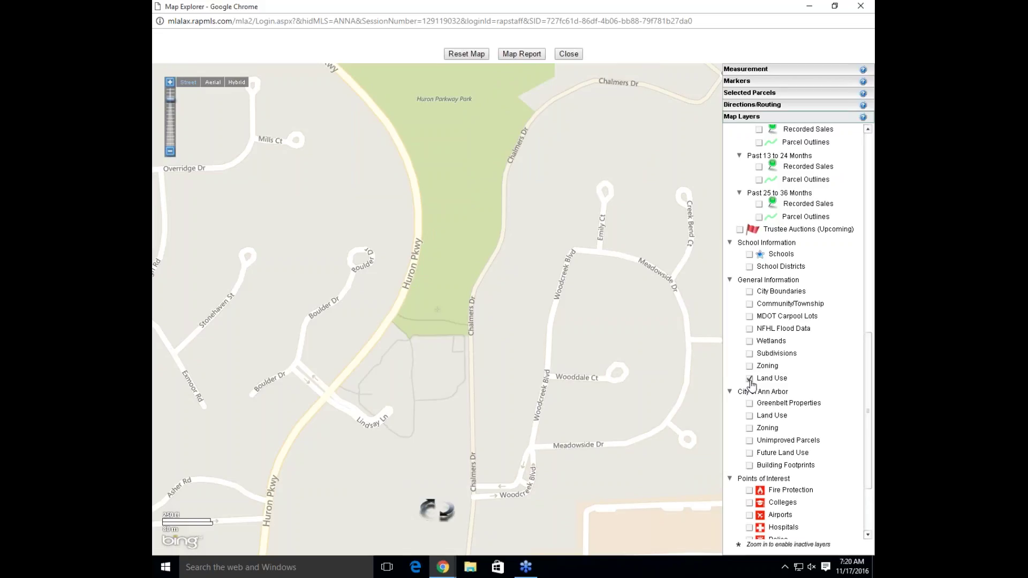
mouse_move(667, 380)
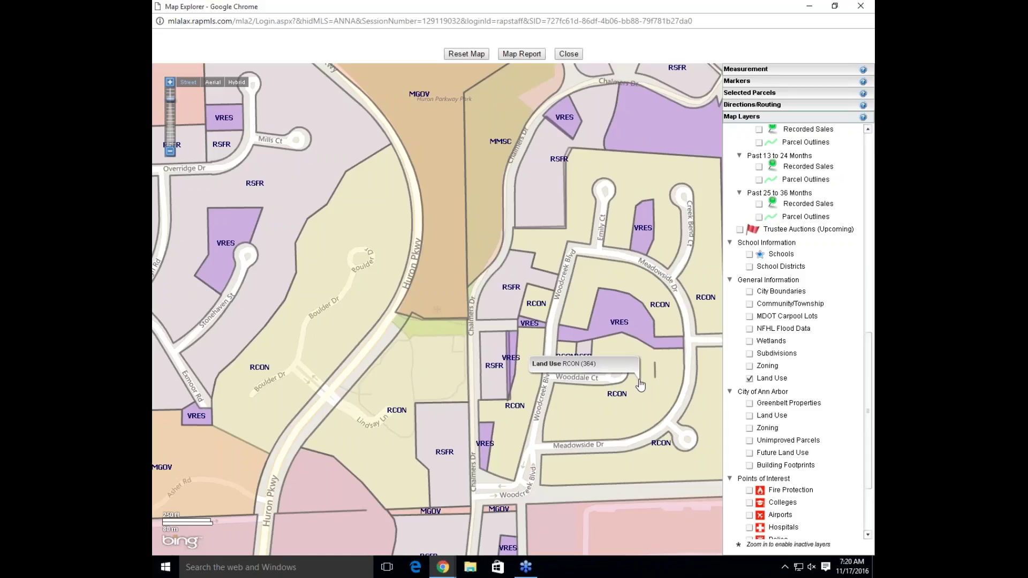
click(750, 379)
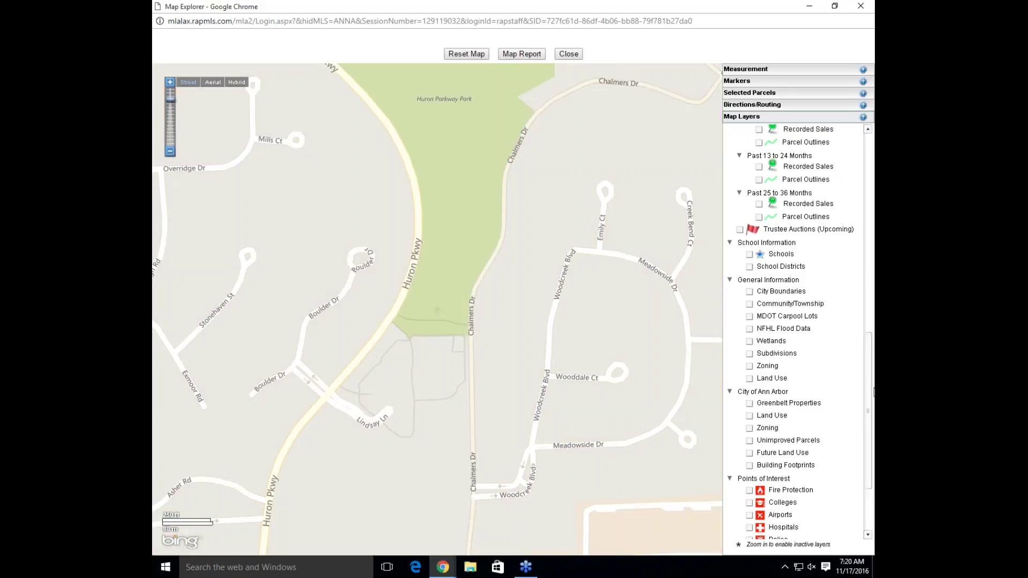
Turn on Greenbelt Properties, zoom out and bring the area southwest of Ann Arbor into view
drag(871, 388, 868, 450)
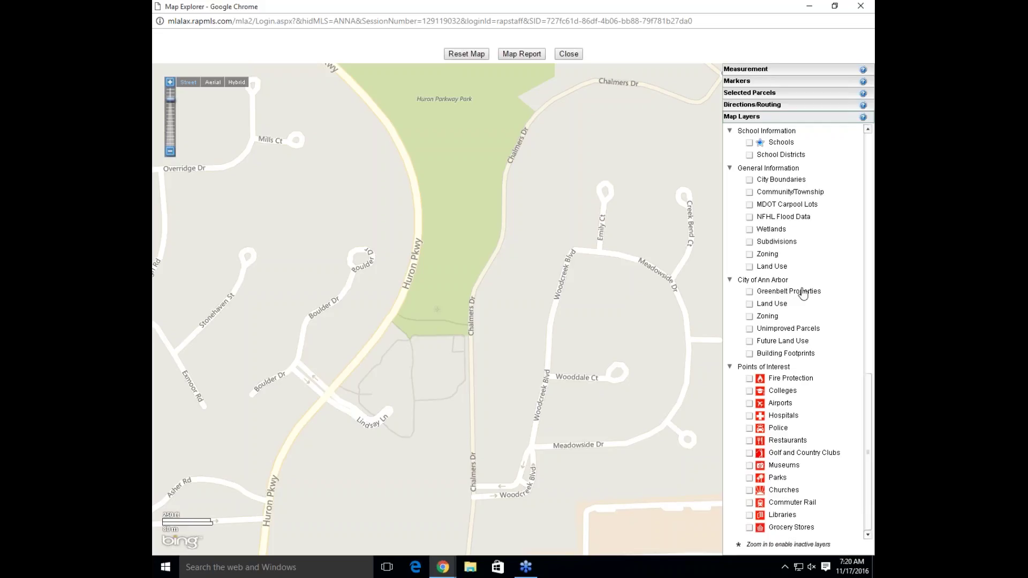
click(750, 293)
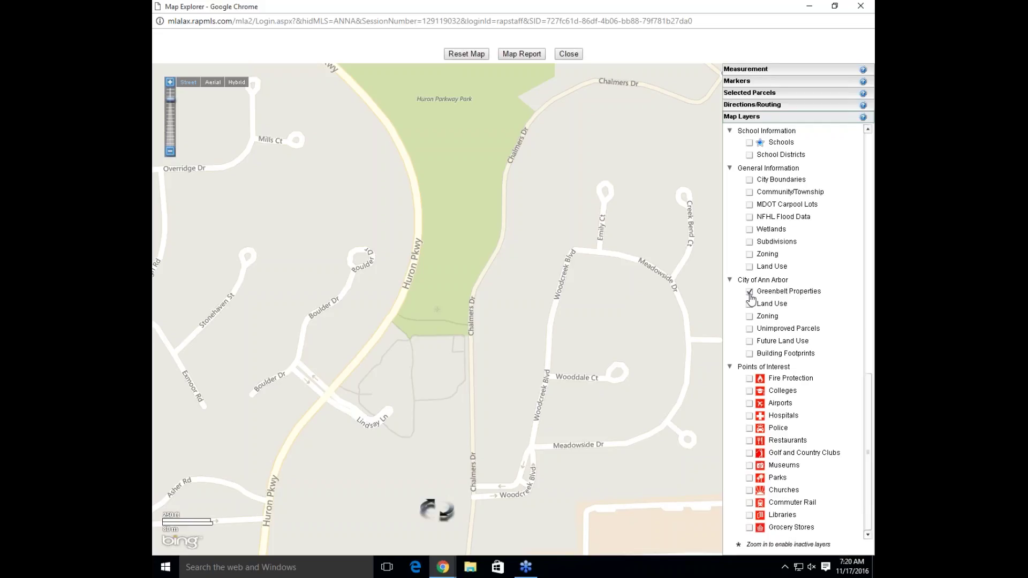
scroll(538, 304, down, 1)
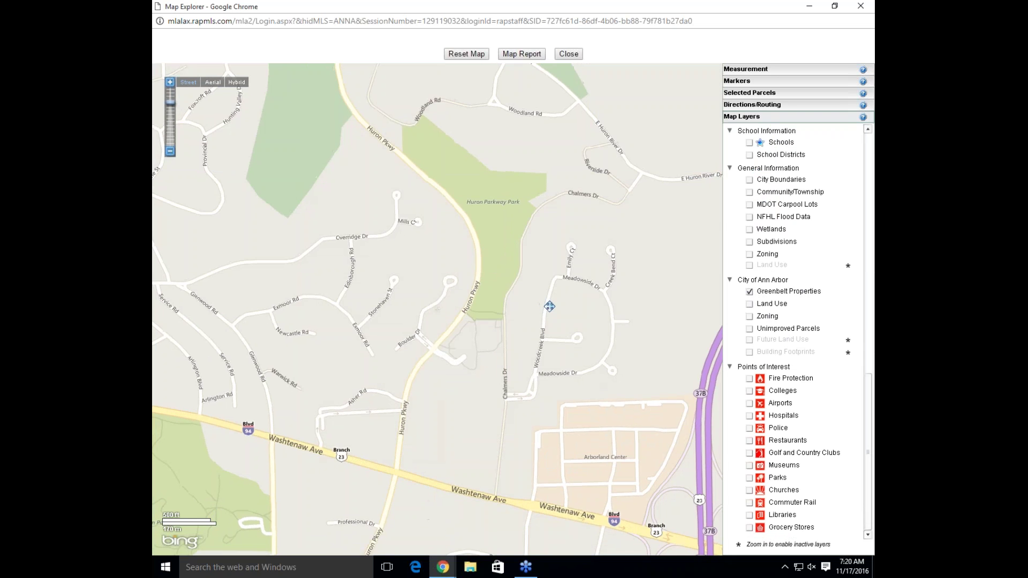
scroll(546, 305, down, 1)
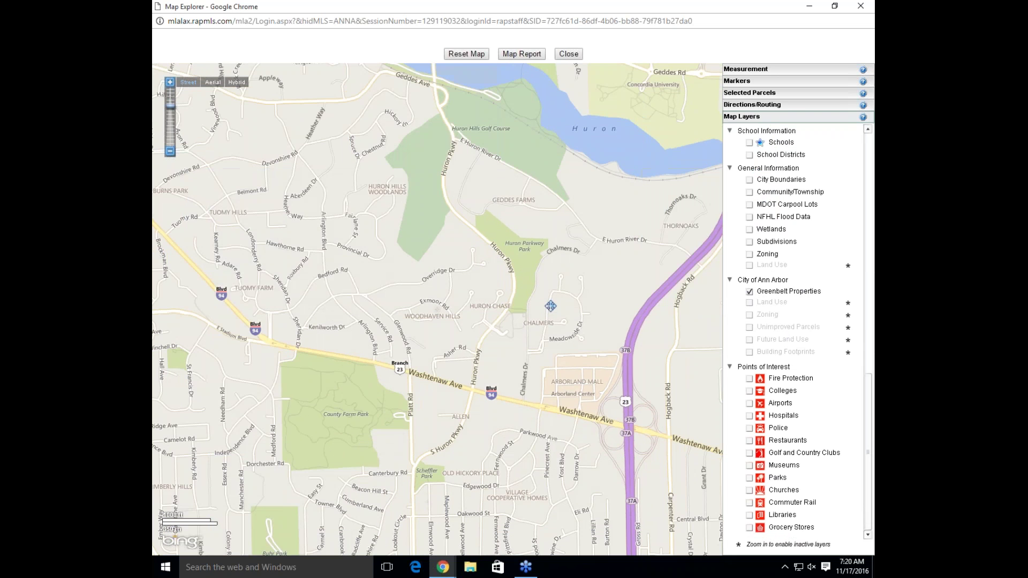
scroll(550, 307, down, 1)
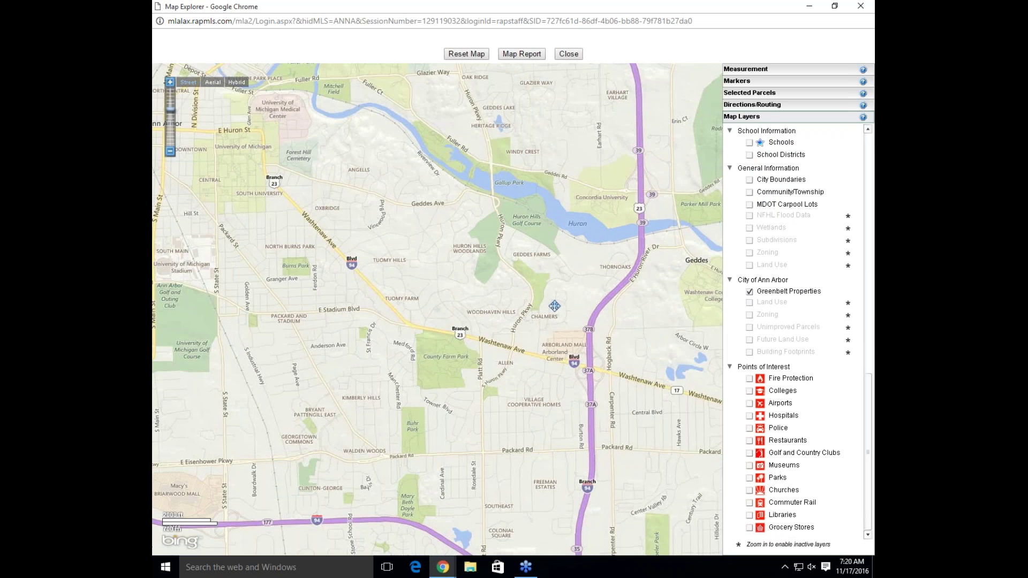
scroll(554, 305, down, 1)
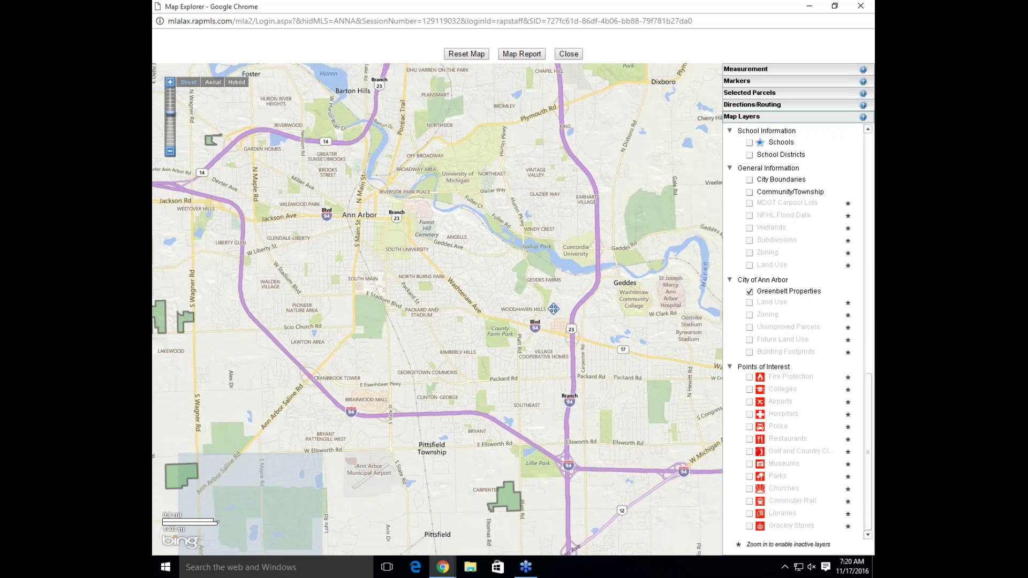
drag(554, 309, 661, 211)
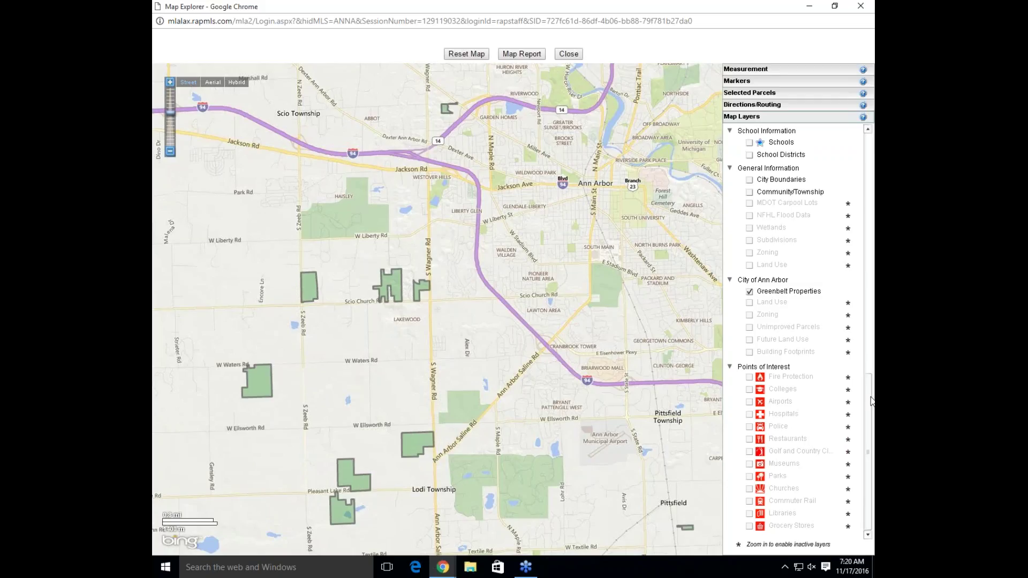
Briefly show current MLS listings over the greenbelt map, then hide them again
drag(870, 401, 873, 161)
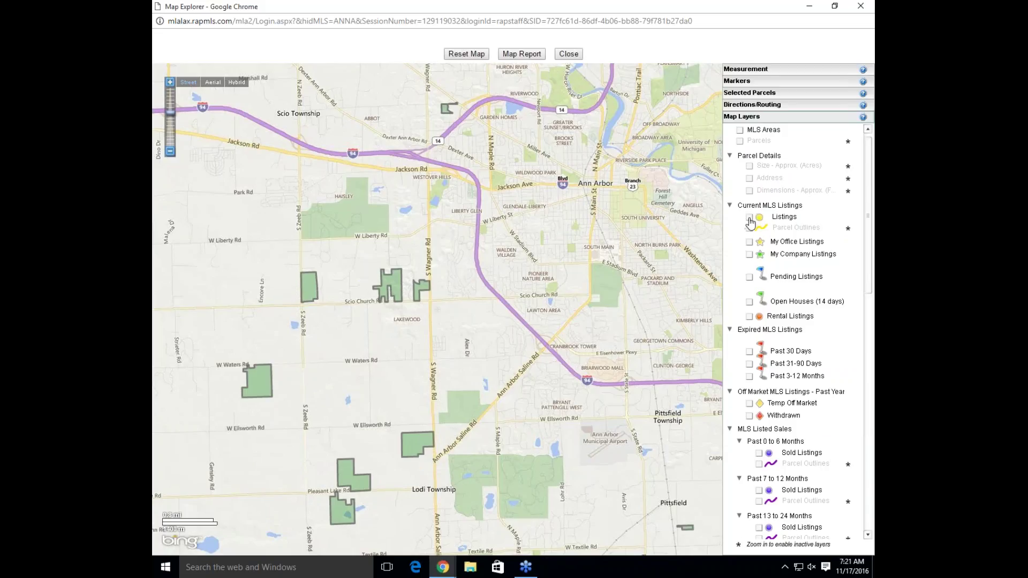
click(750, 220)
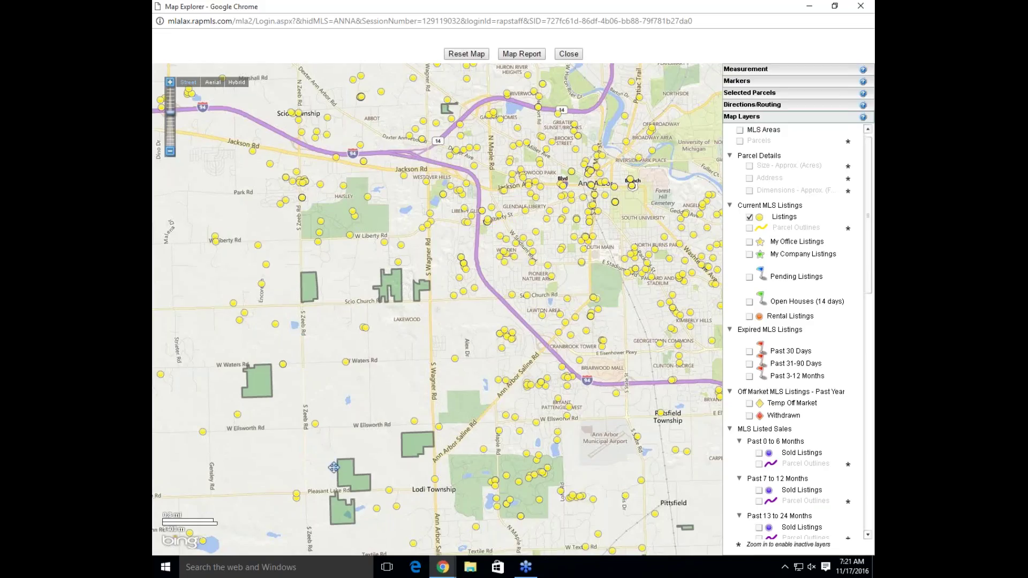
mouse_move(371, 476)
click(749, 218)
drag(867, 247, 860, 480)
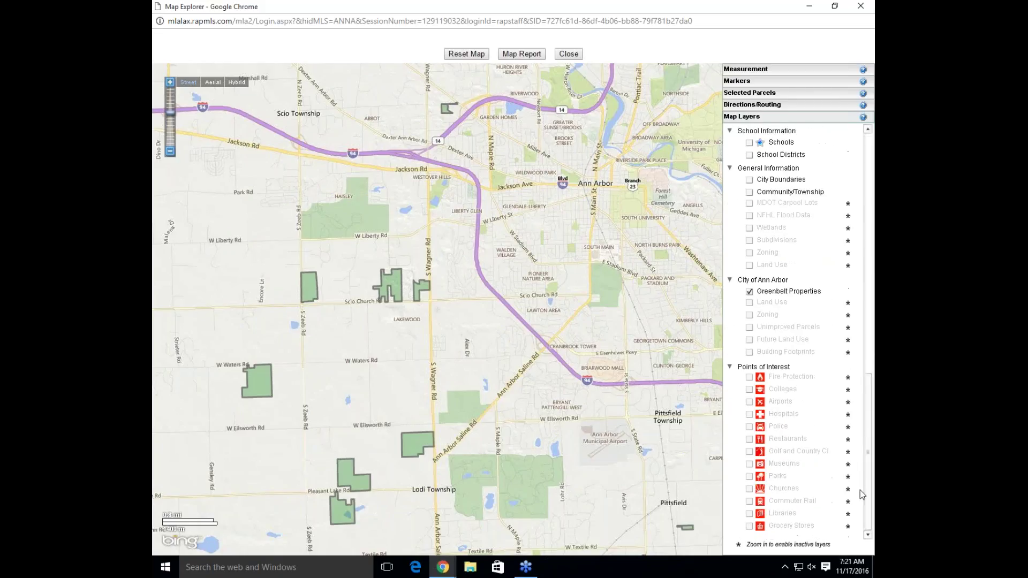
Hide Greenbelt Properties, zoom in, and briefly overlay the city's Land Use parcels
click(750, 292)
scroll(619, 304, up, 1)
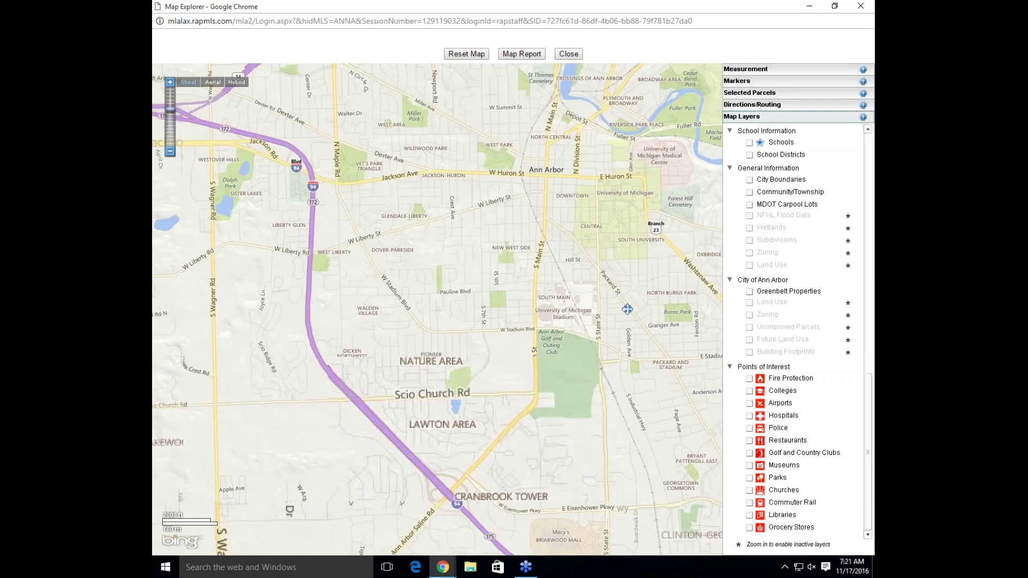
scroll(649, 230, up, 1)
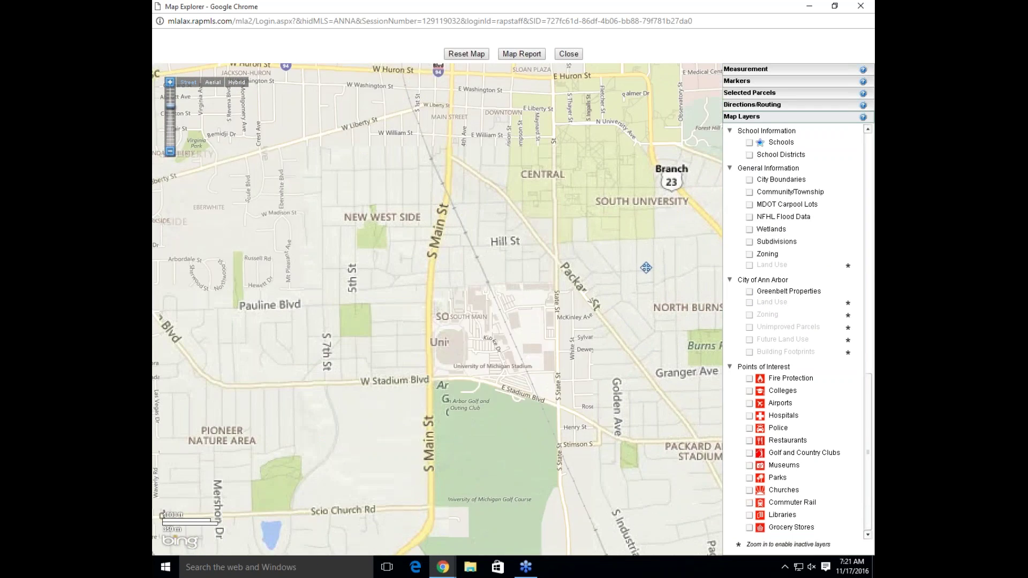
scroll(647, 269, up, 1)
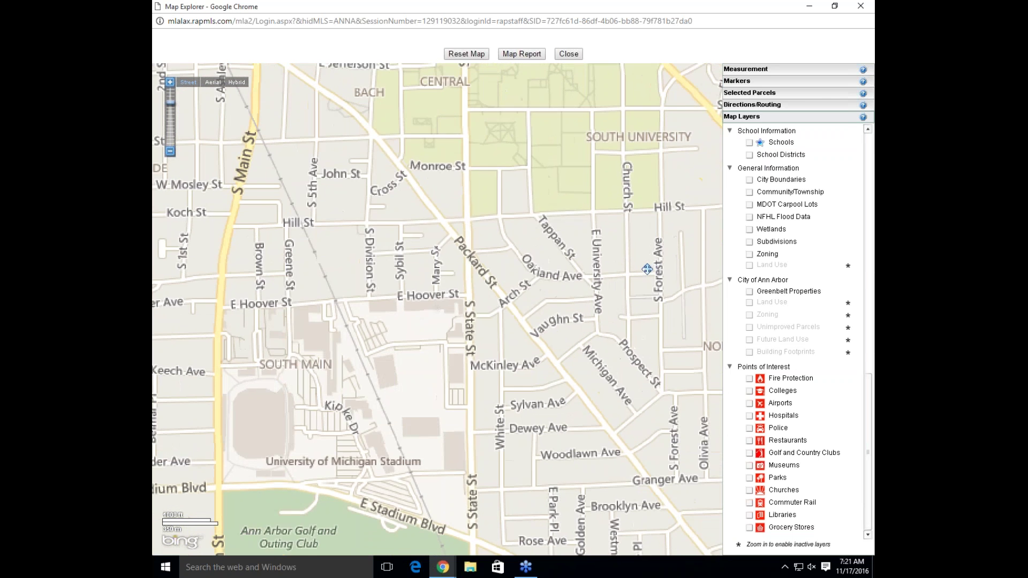
click(750, 306)
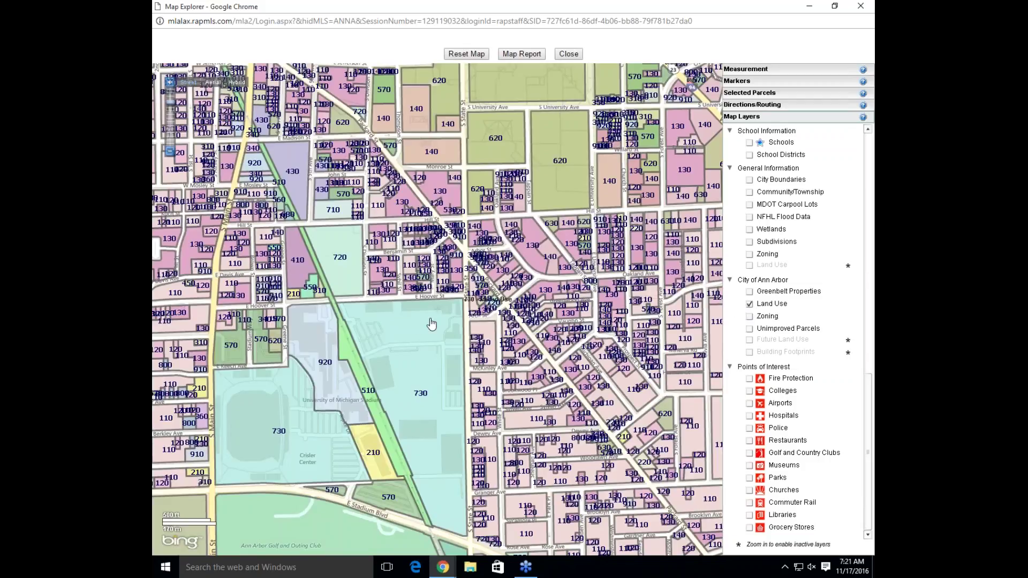
click(749, 305)
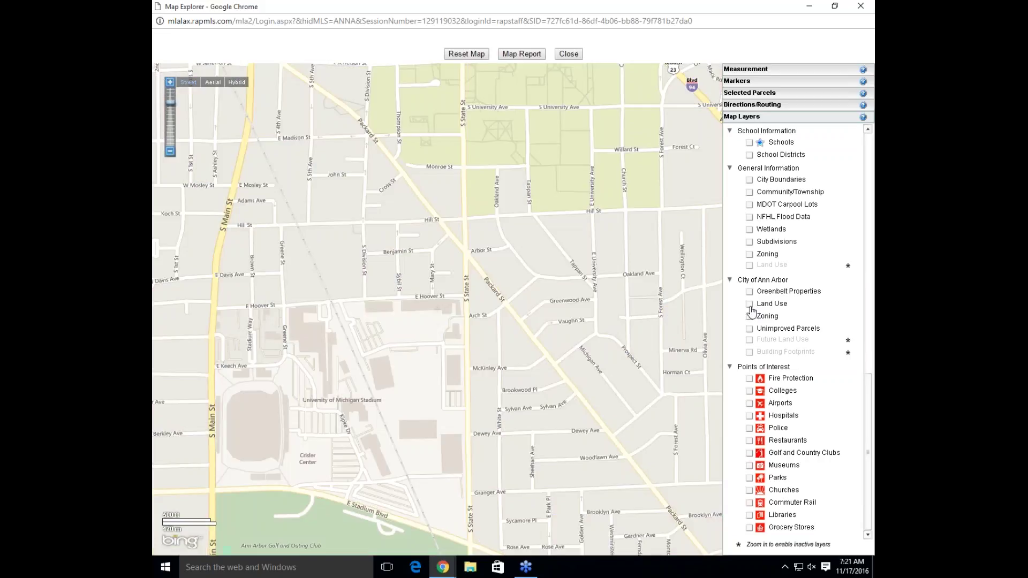
Toggle Zoning on and off, show Unimproved Parcels, and move to Packard St south of the stadium
click(749, 316)
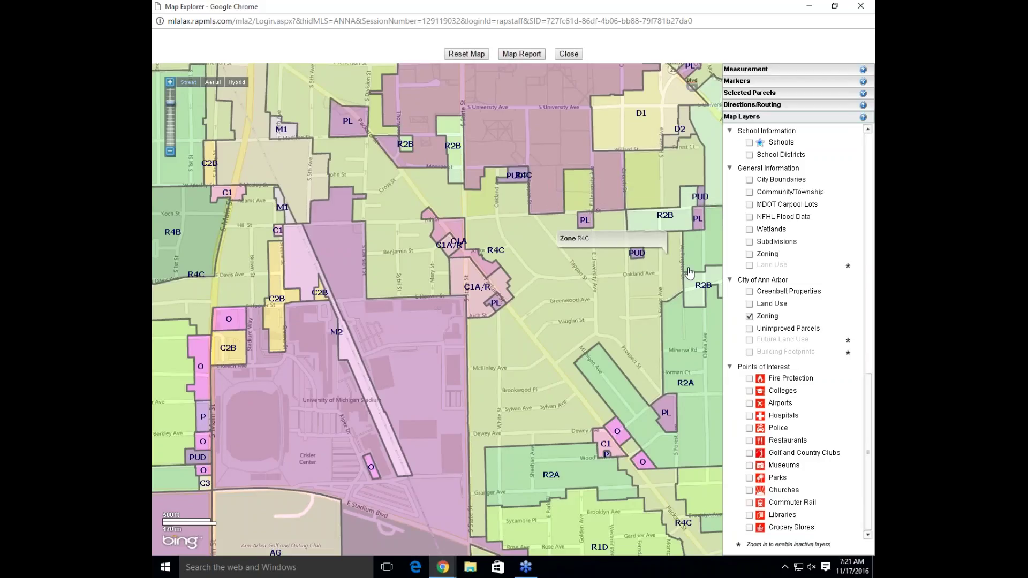
click(750, 317)
click(750, 329)
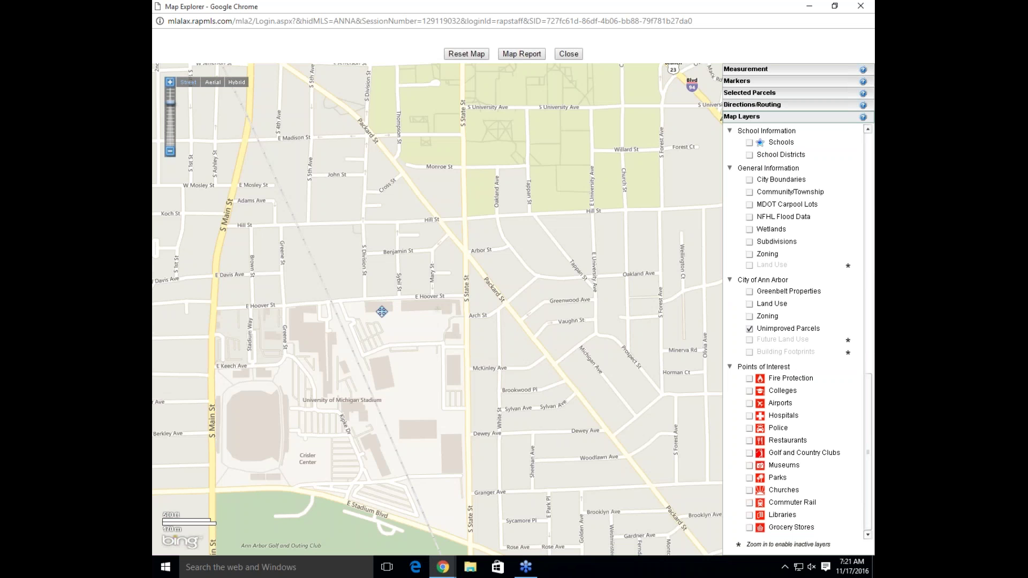
scroll(634, 347, down, 1)
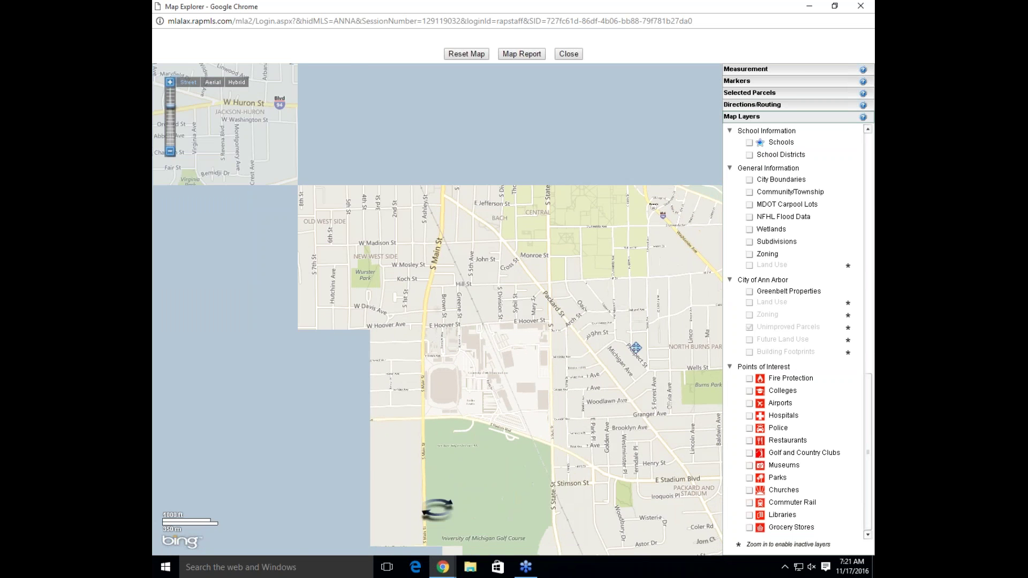
scroll(635, 348, up, 1)
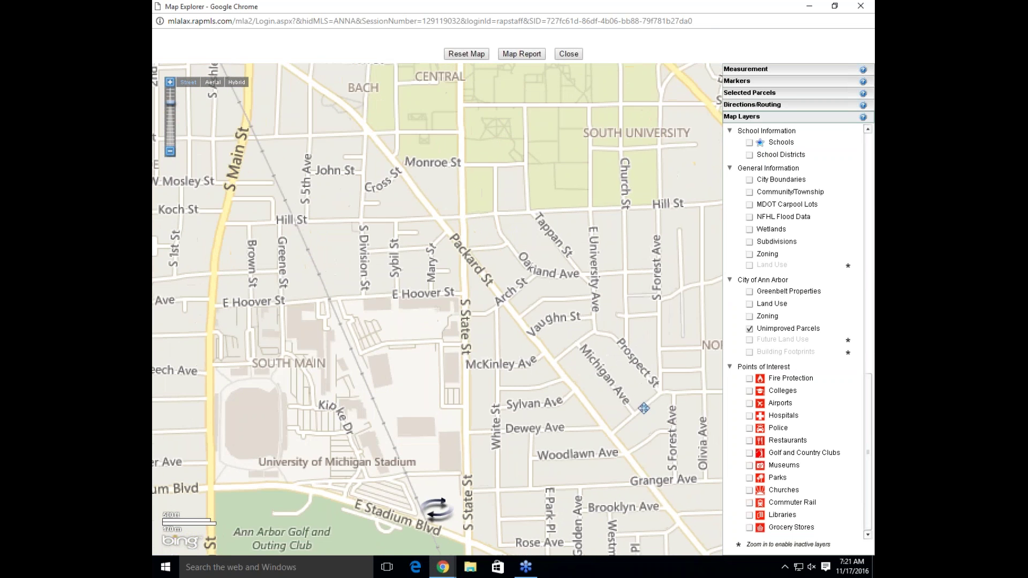
drag(644, 407, 563, 212)
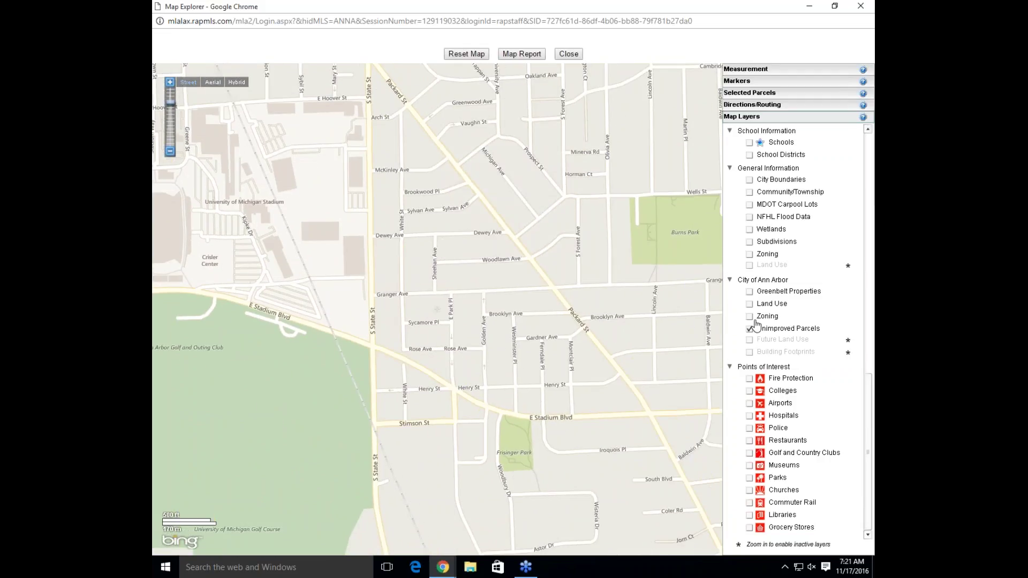
scroll(635, 332, up, 1)
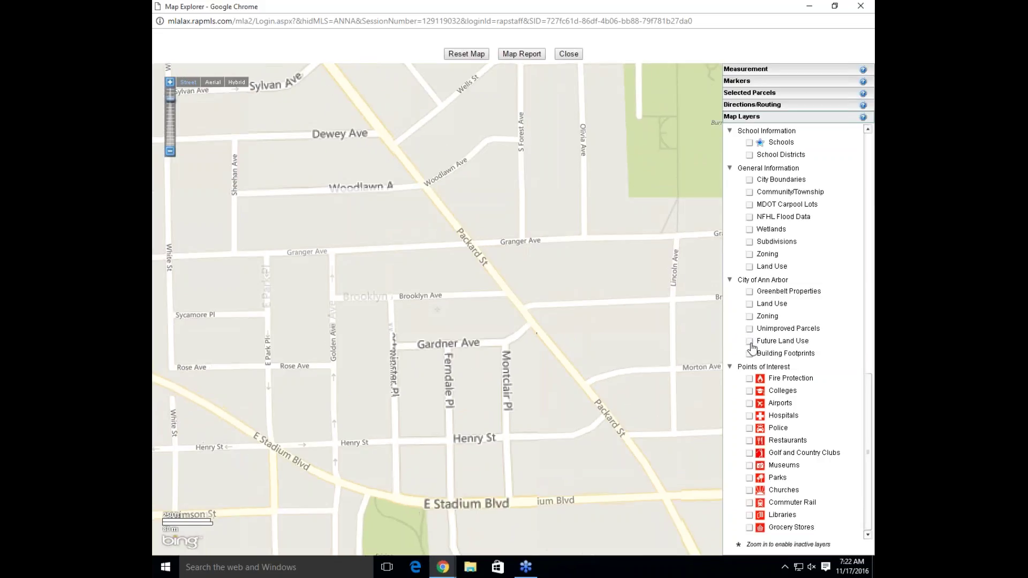
Briefly view Future Land Use, then Building Footprints with one building's Residential details
click(749, 343)
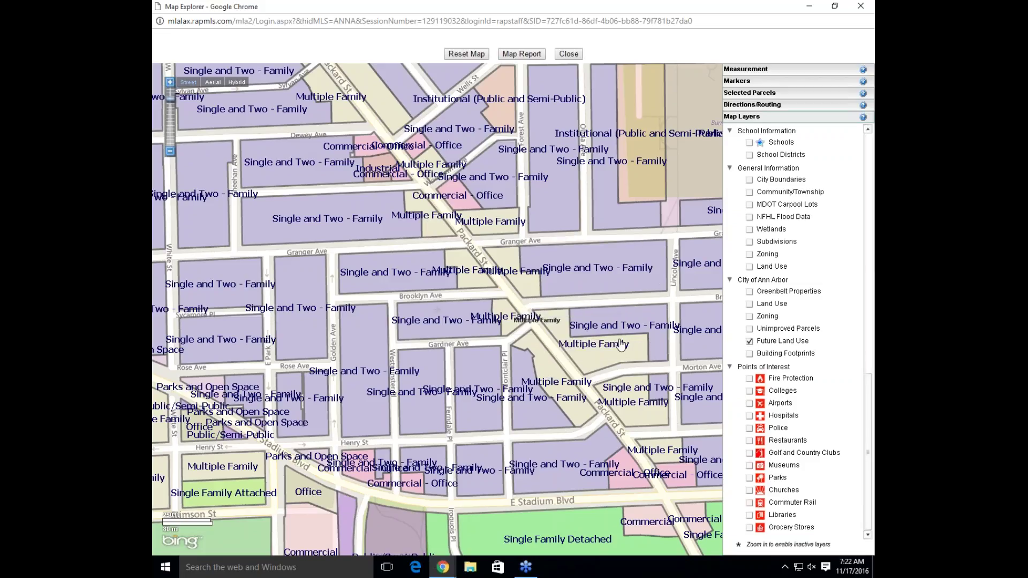
click(749, 341)
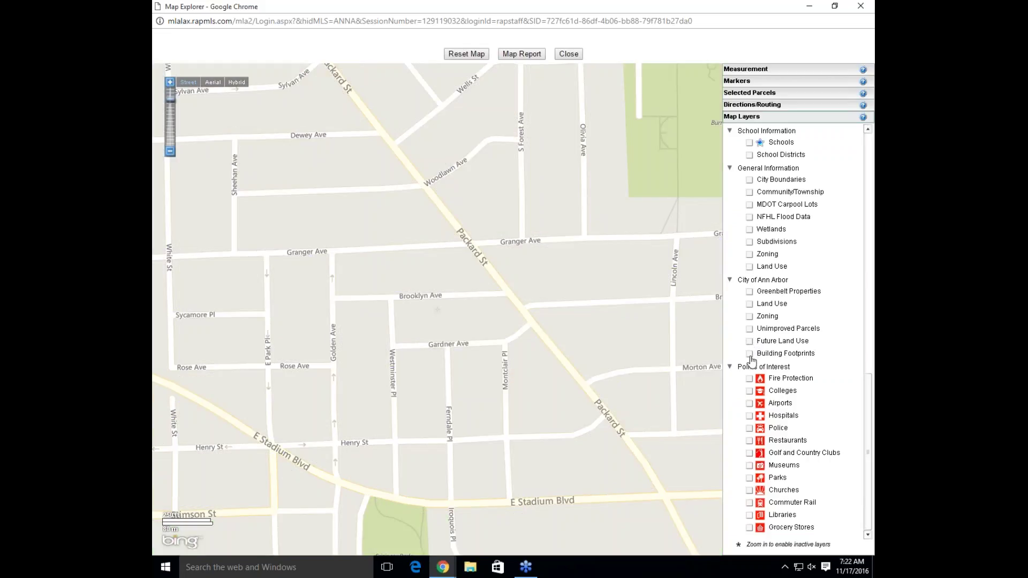
click(750, 355)
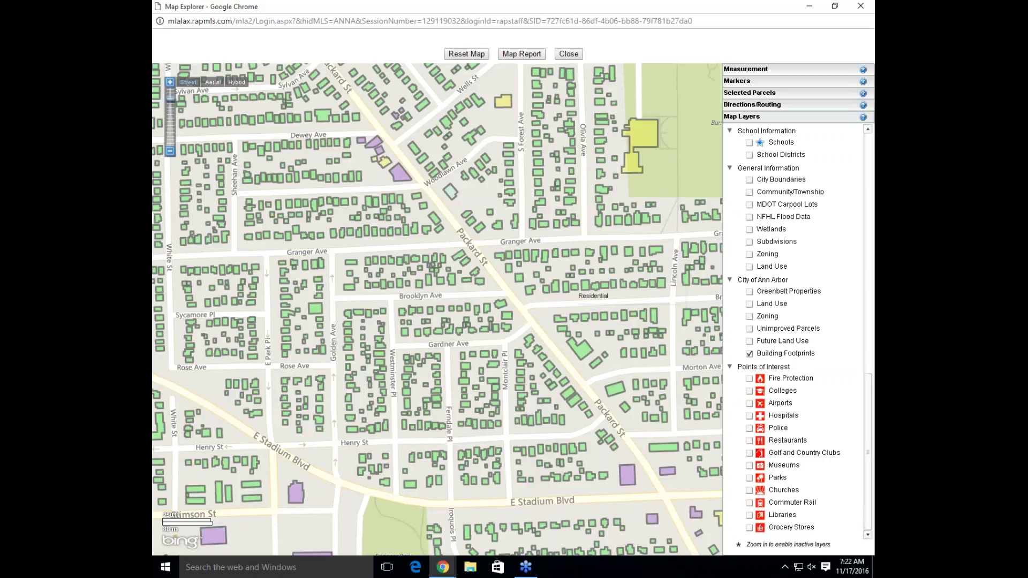
mouse_move(656, 289)
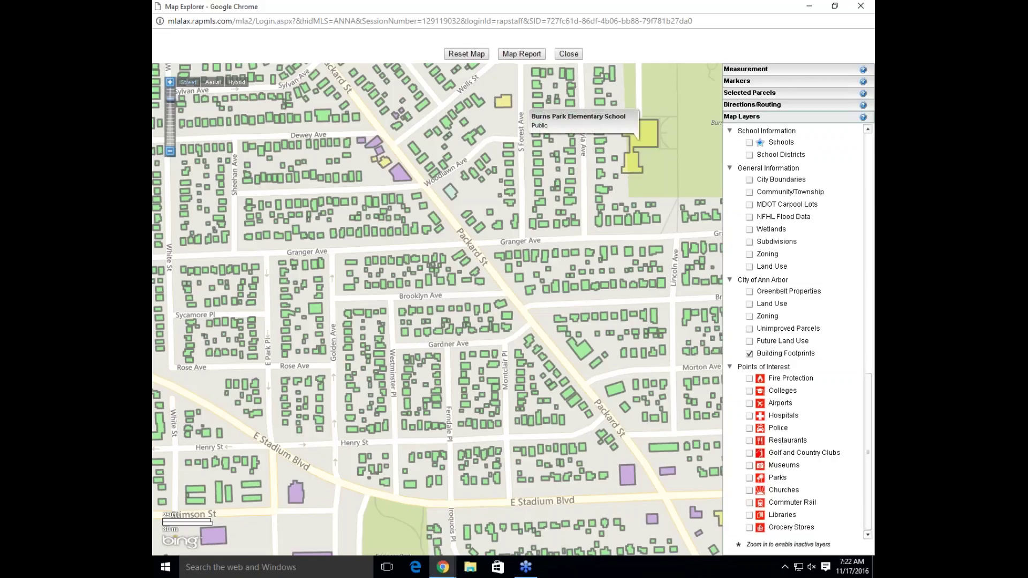
click(570, 150)
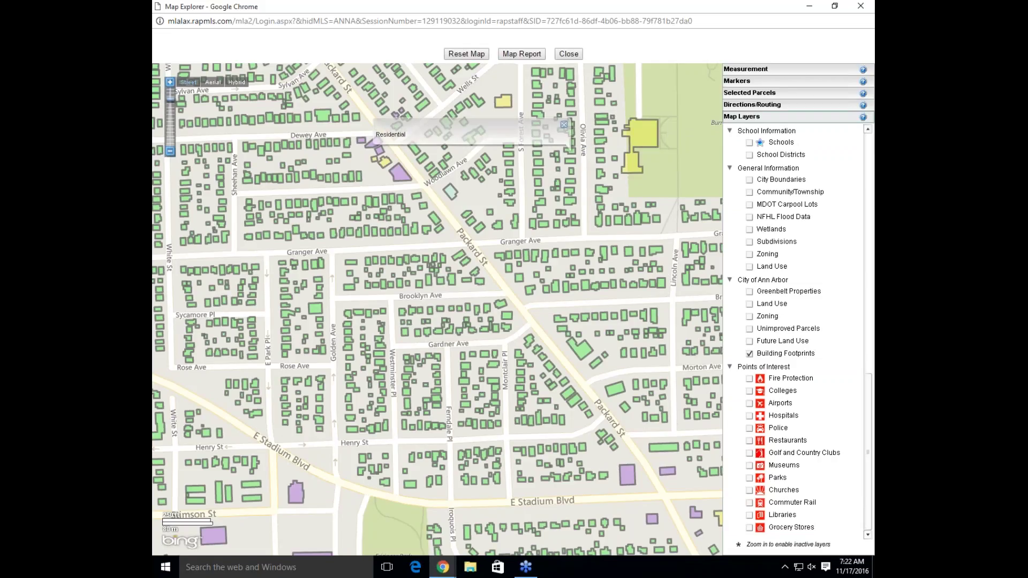
click(564, 125)
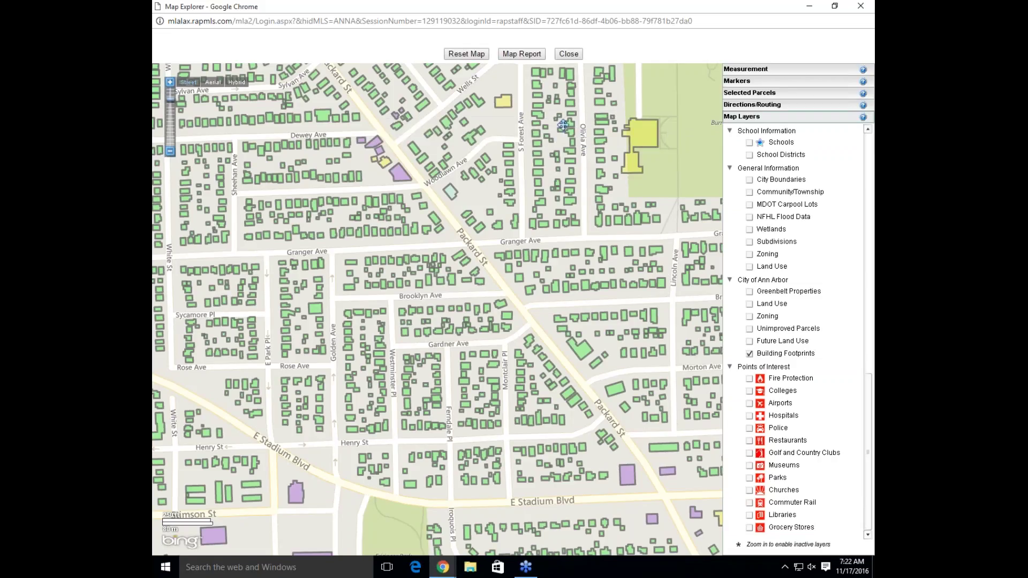
click(749, 354)
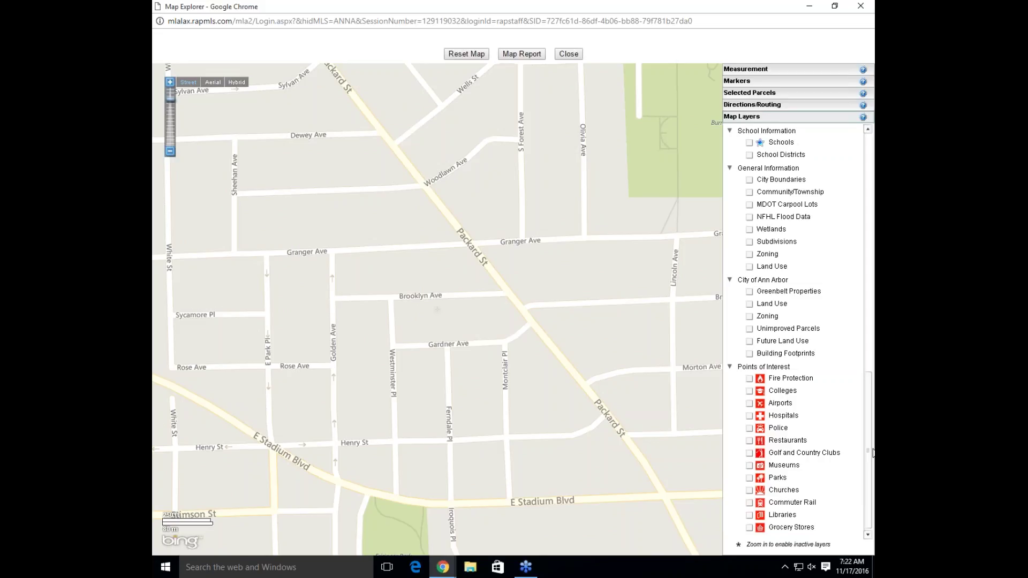
Scroll the Map Layers panel up to bring the Current MLS Listings section into view
scroll(872, 452, up, 1)
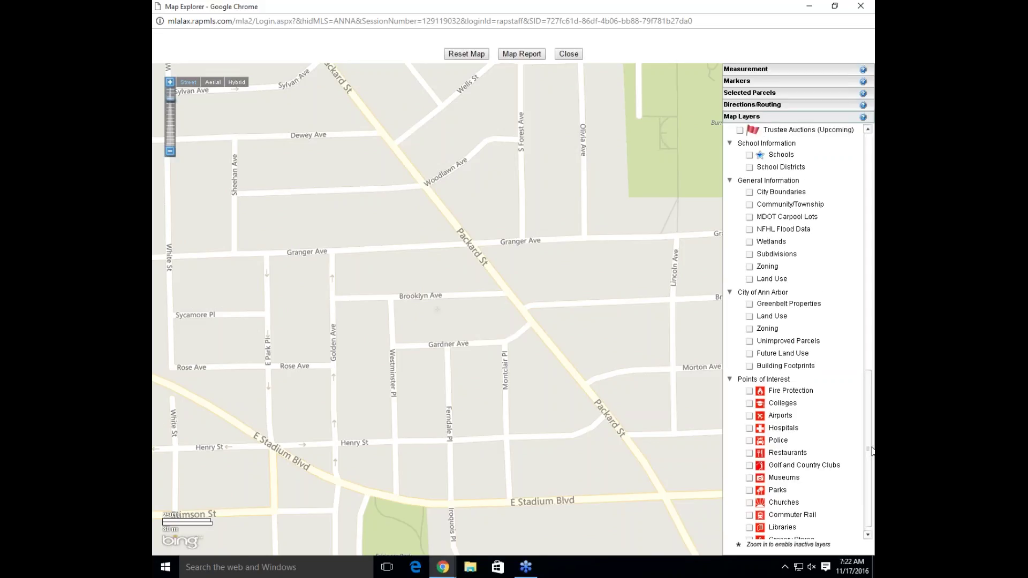
scroll(873, 452, down, 1)
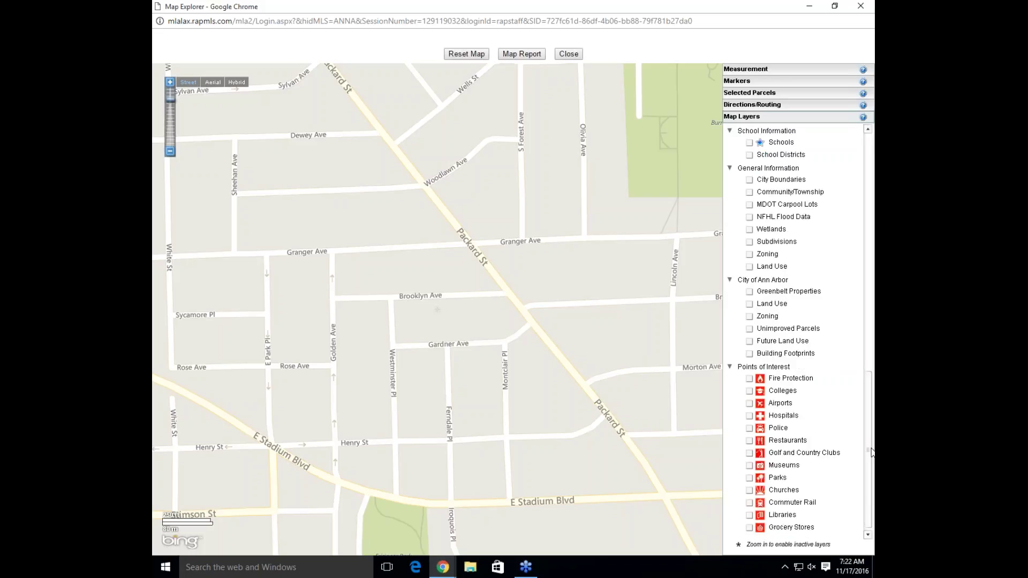
scroll(872, 453, up, 1)
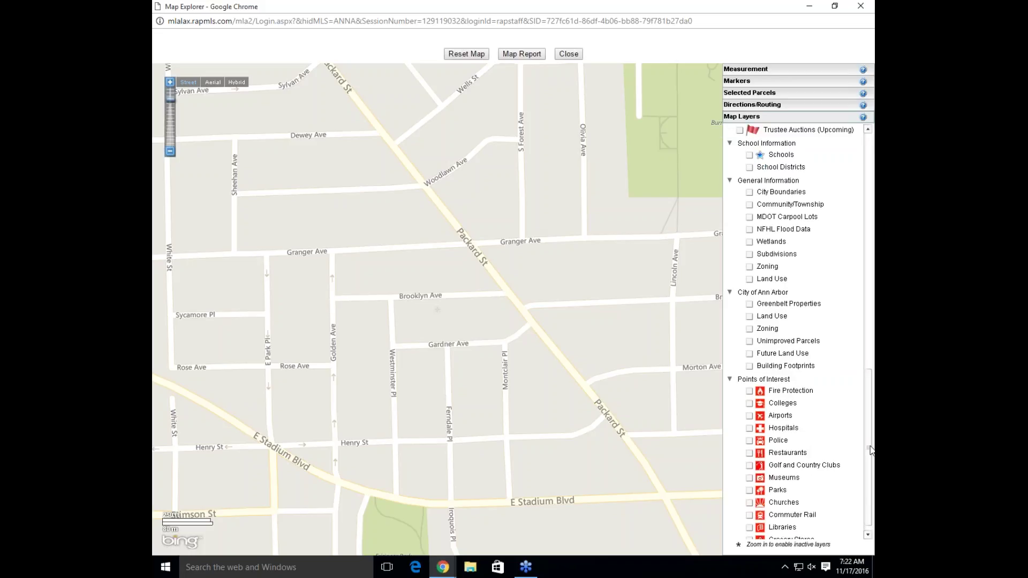
scroll(869, 446, up, 2)
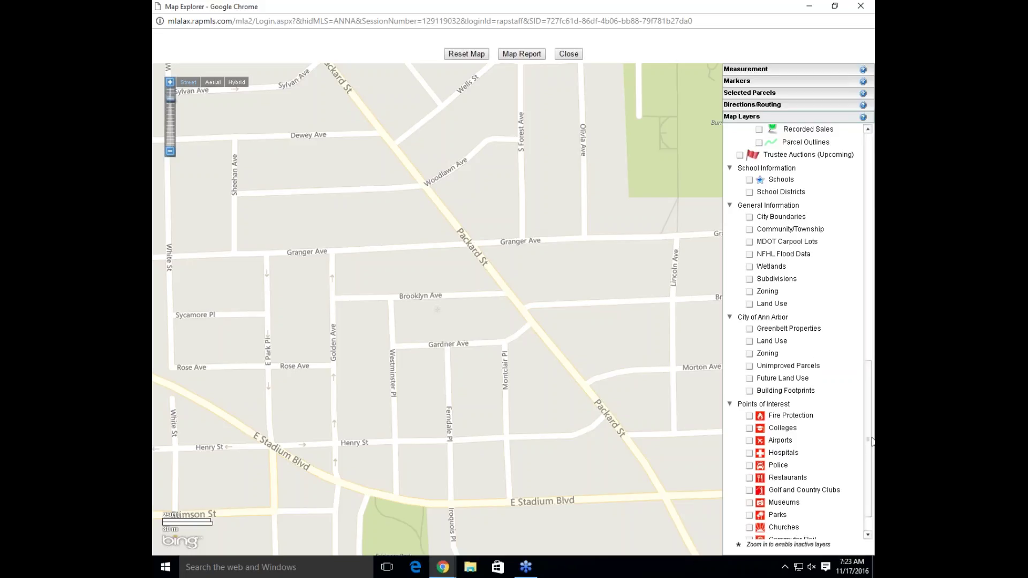
drag(872, 441, 874, 193)
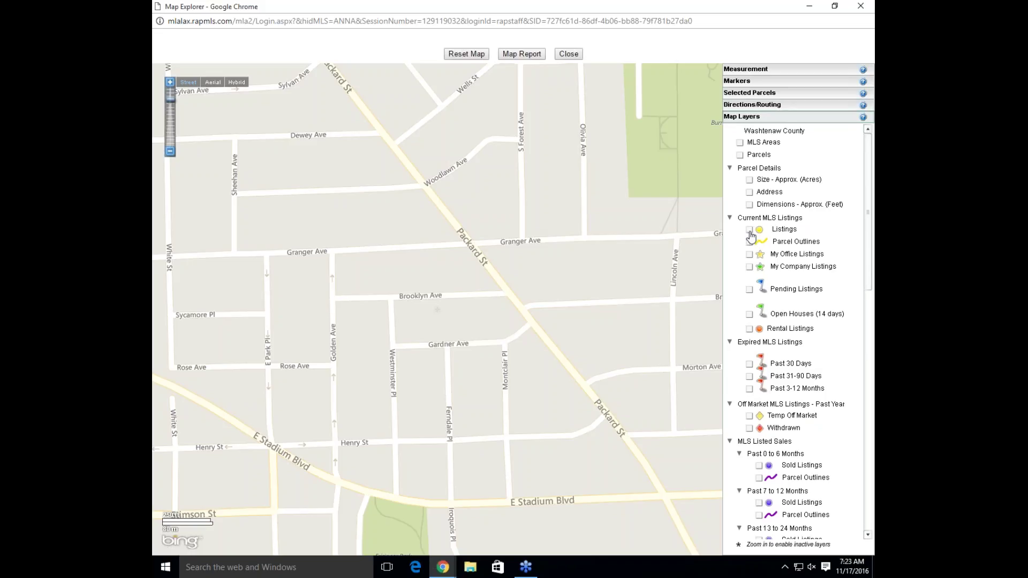
Turn Current MLS Listings back on, review the $460,000 Granger Ave listing, and show its Add to Route option
click(749, 232)
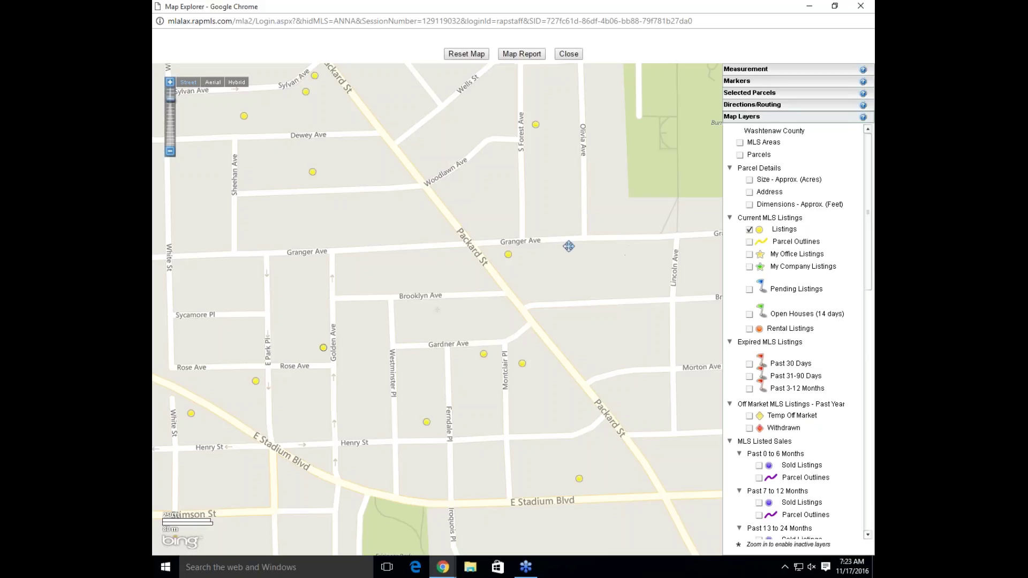
mouse_move(509, 257)
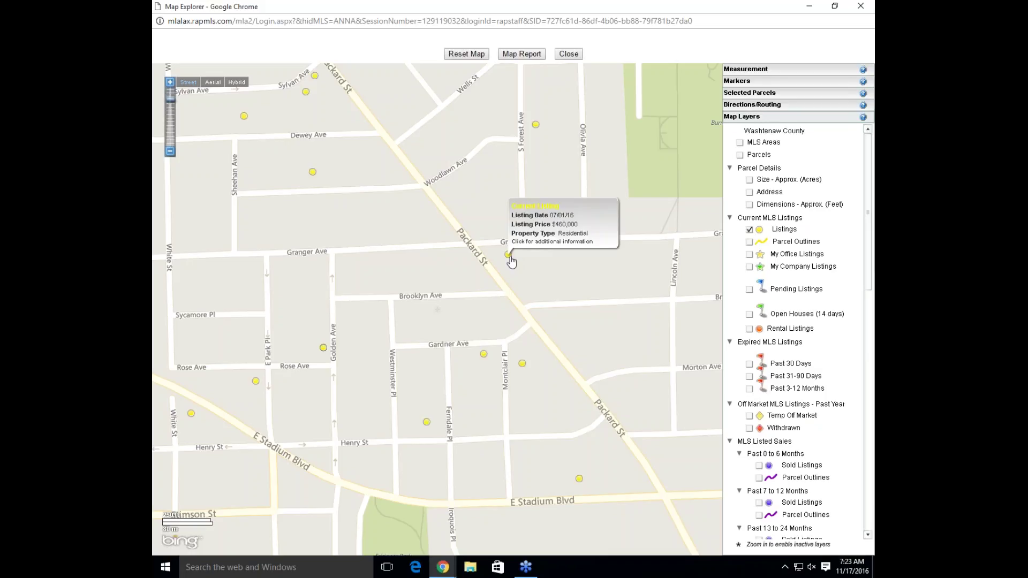
click(509, 256)
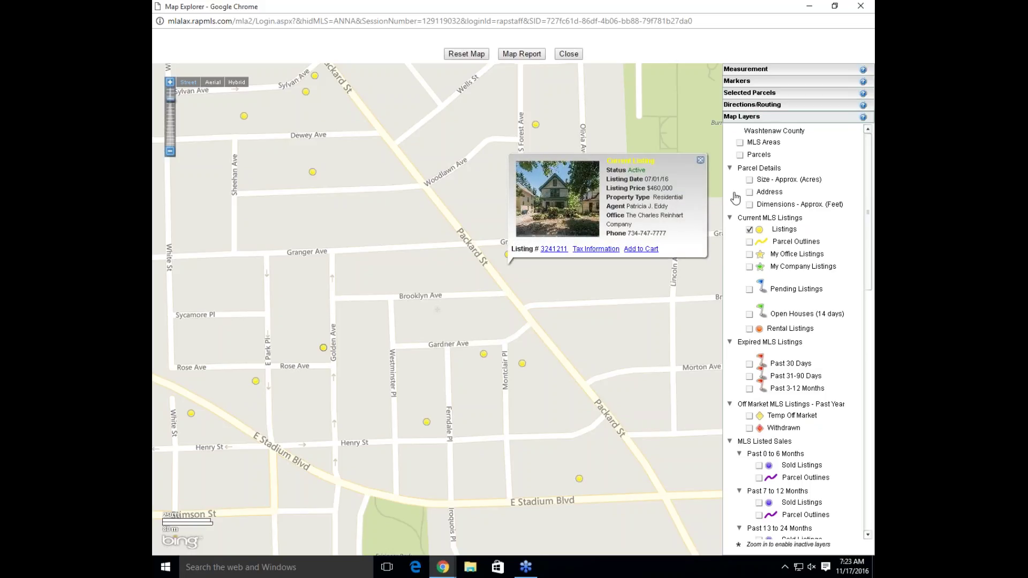
click(700, 161)
mouse_move(509, 256)
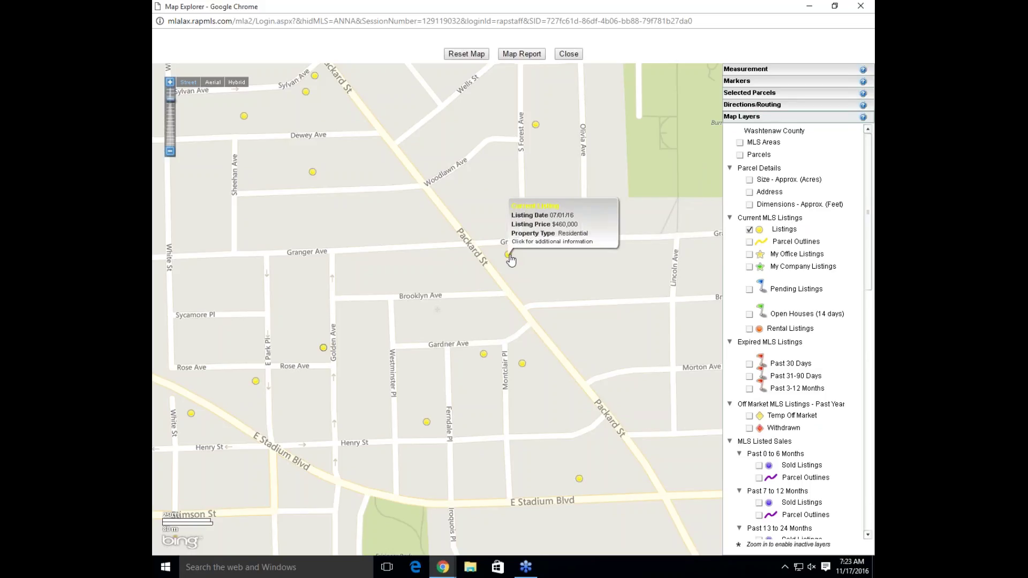
right_click(510, 259)
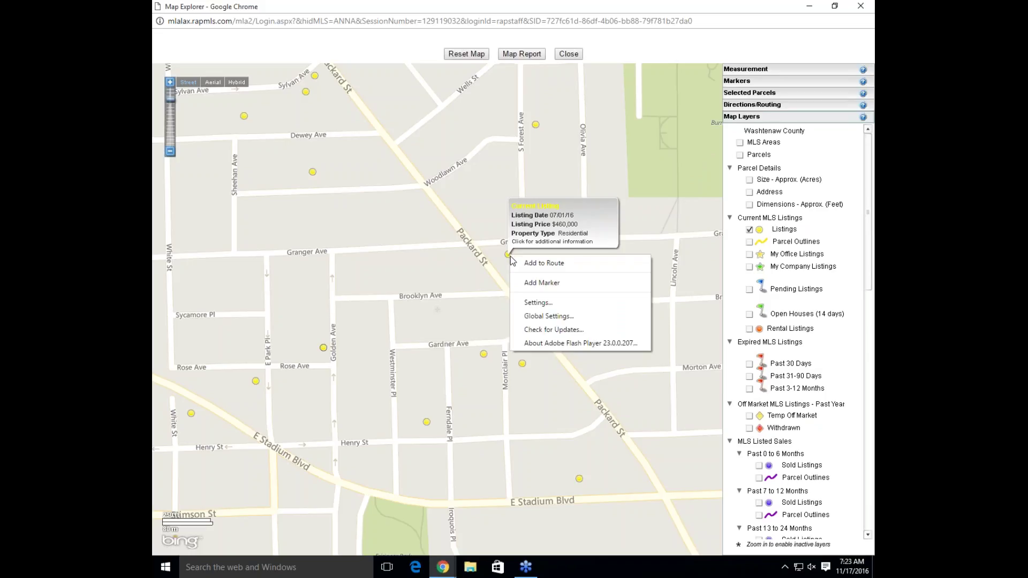
Add the Granger Ave, Golden Ave and Sylvan Ave listings to the route and display the routing map
click(550, 266)
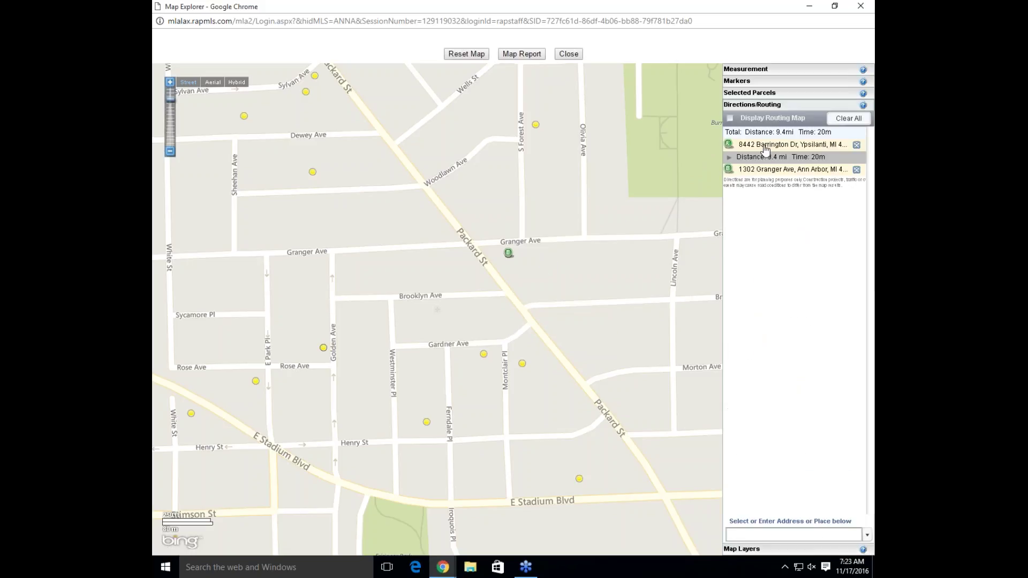
right_click(322, 348)
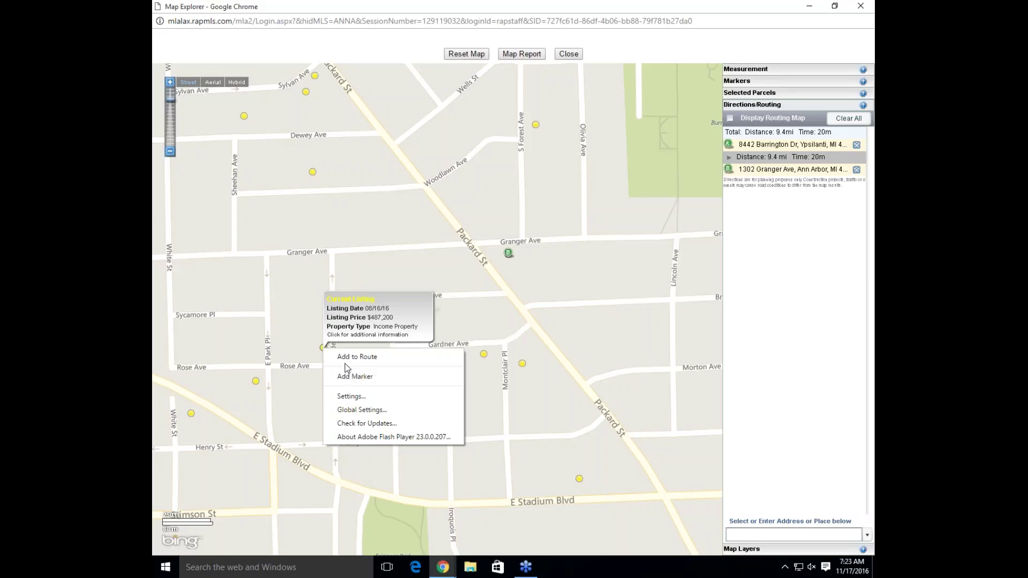
click(345, 360)
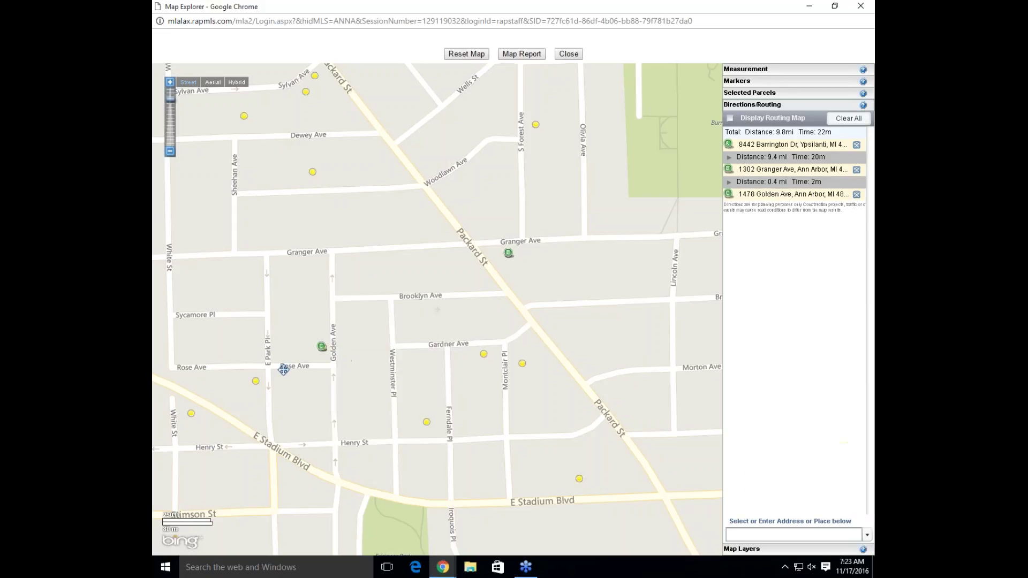
right_click(243, 117)
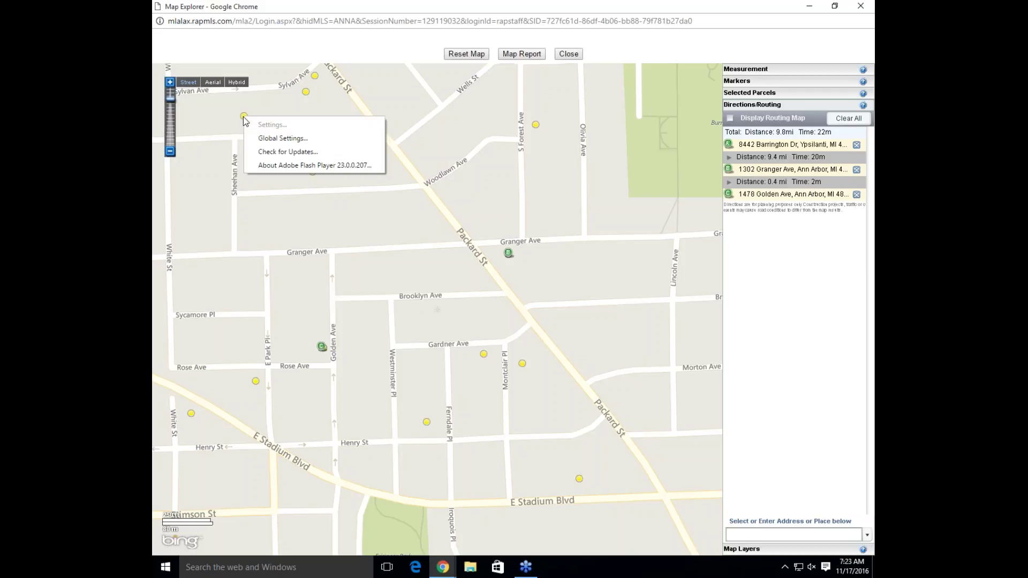
right_click(306, 94)
click(317, 107)
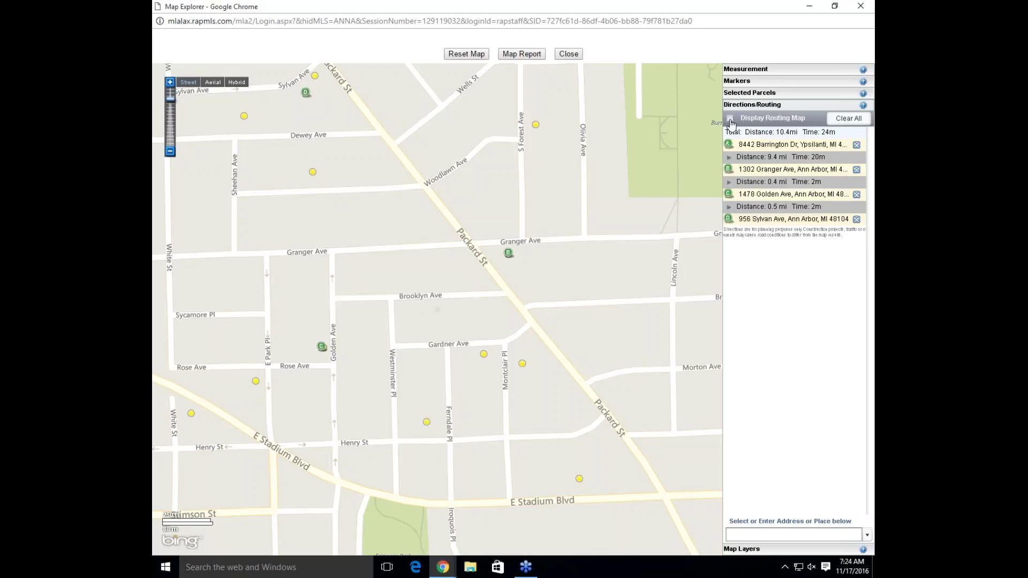
click(730, 119)
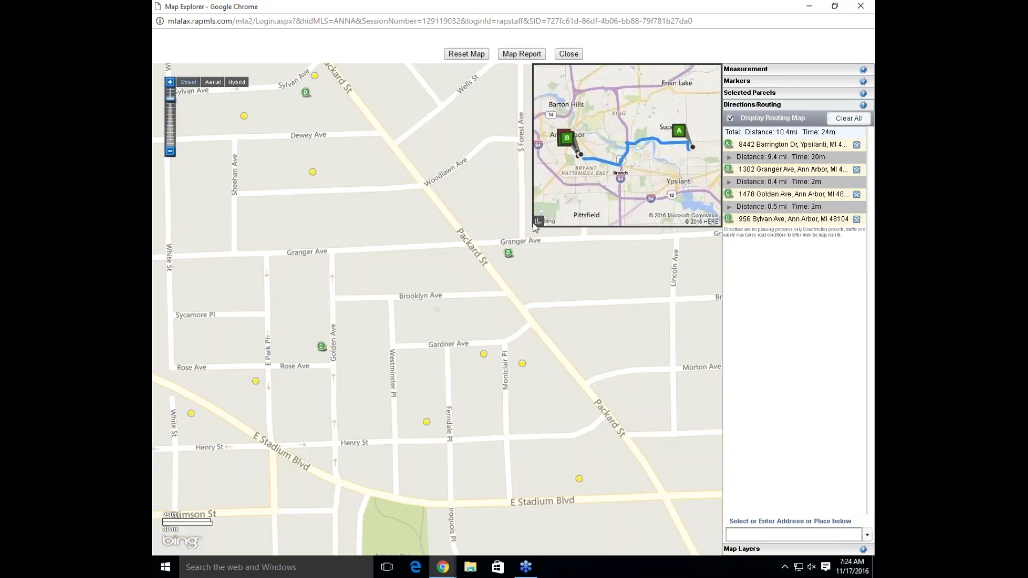
Reorder stops to Golden, Sylvan, Granger, Barrington Dr (10.3 mi, 23 min), then hide the routing map
click(536, 226)
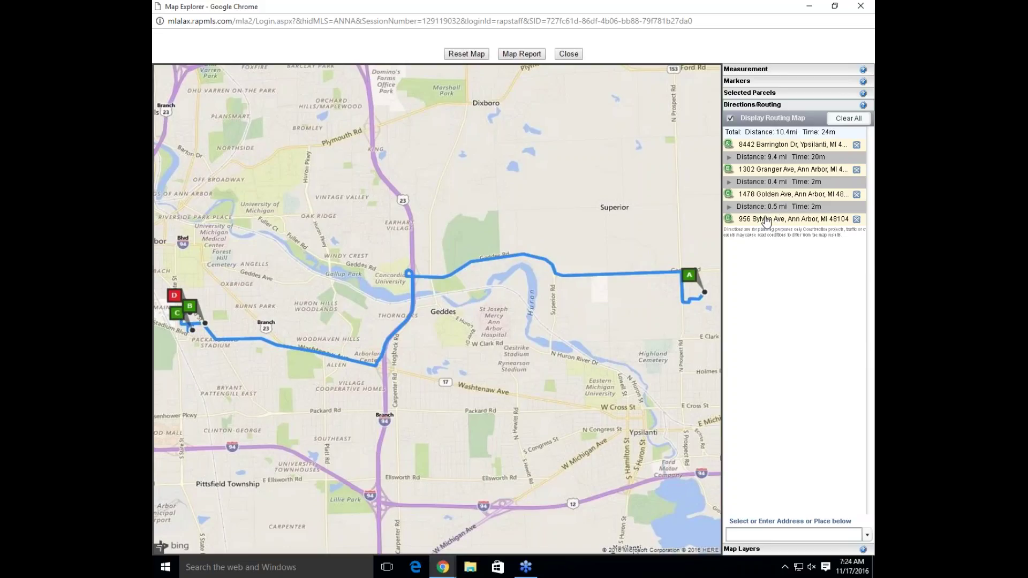
drag(768, 220, 780, 142)
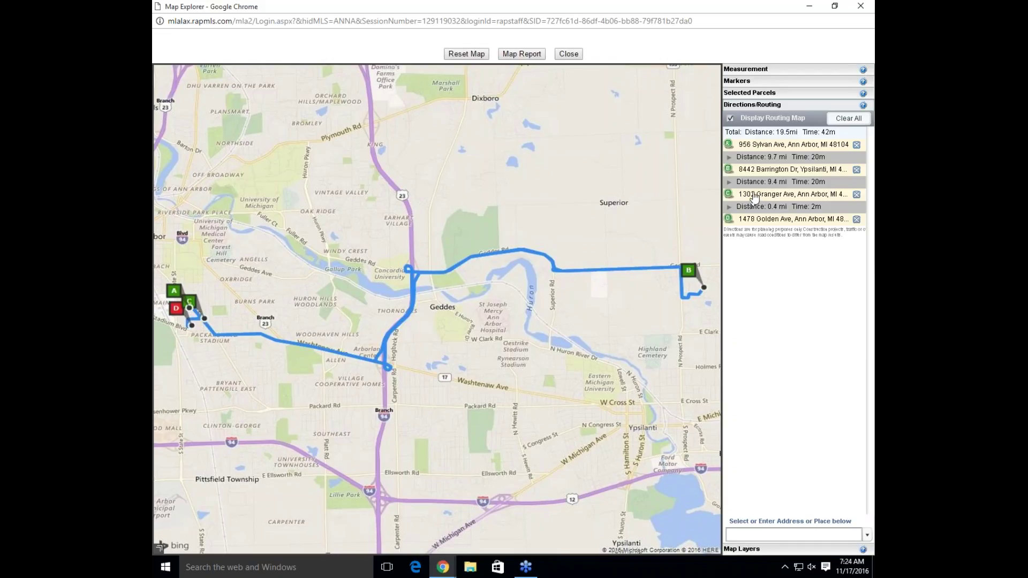
drag(753, 197, 762, 176)
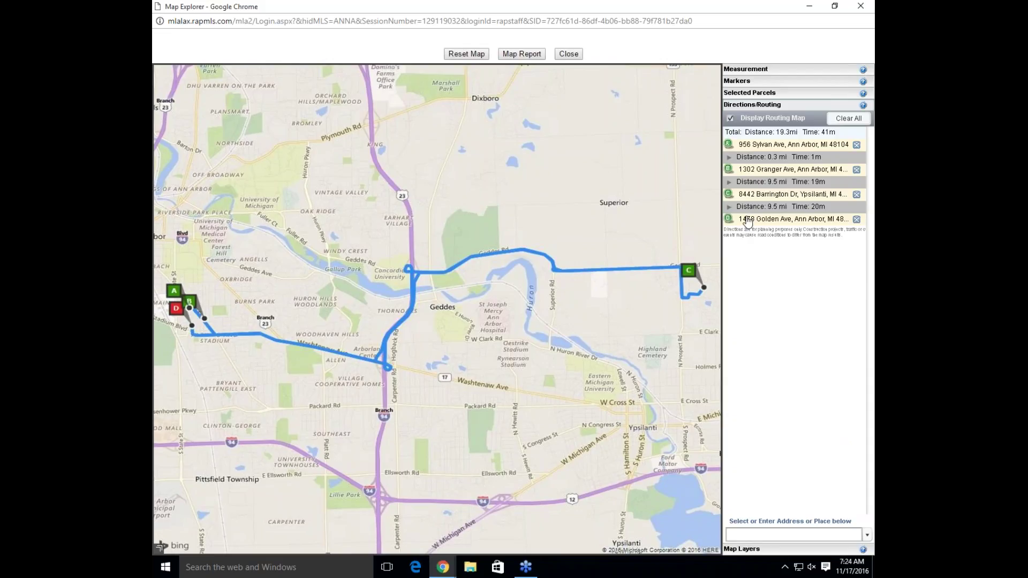
drag(747, 220, 750, 138)
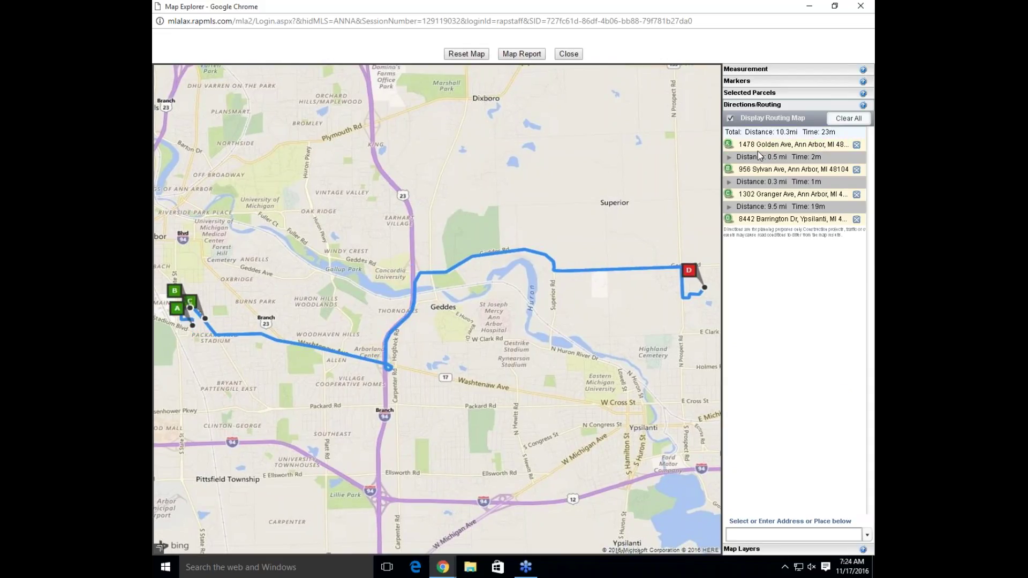
click(729, 118)
Always allow pop-ups from the MLS site and generate the Mapped Listings Report
click(529, 56)
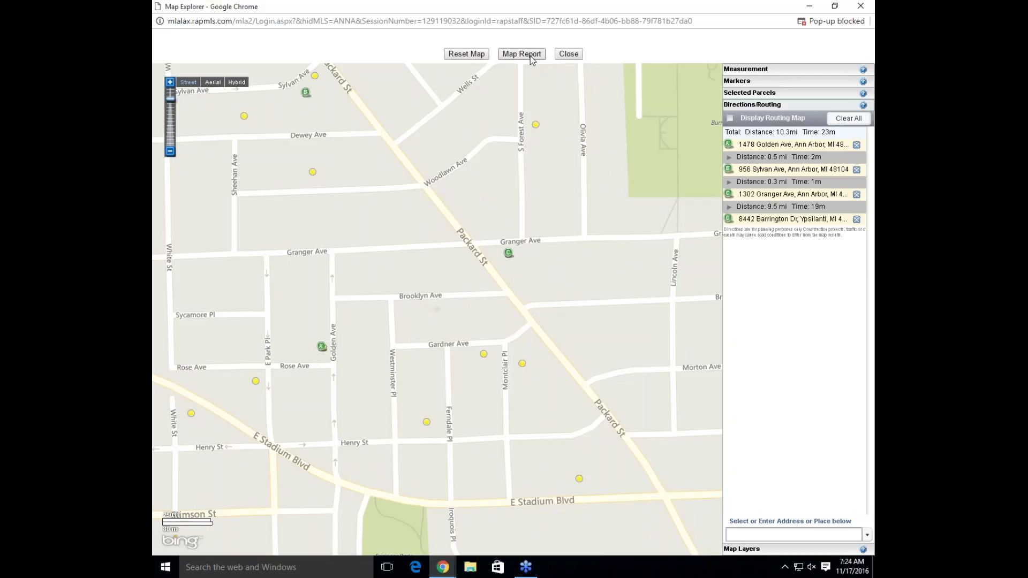
click(833, 22)
click(612, 70)
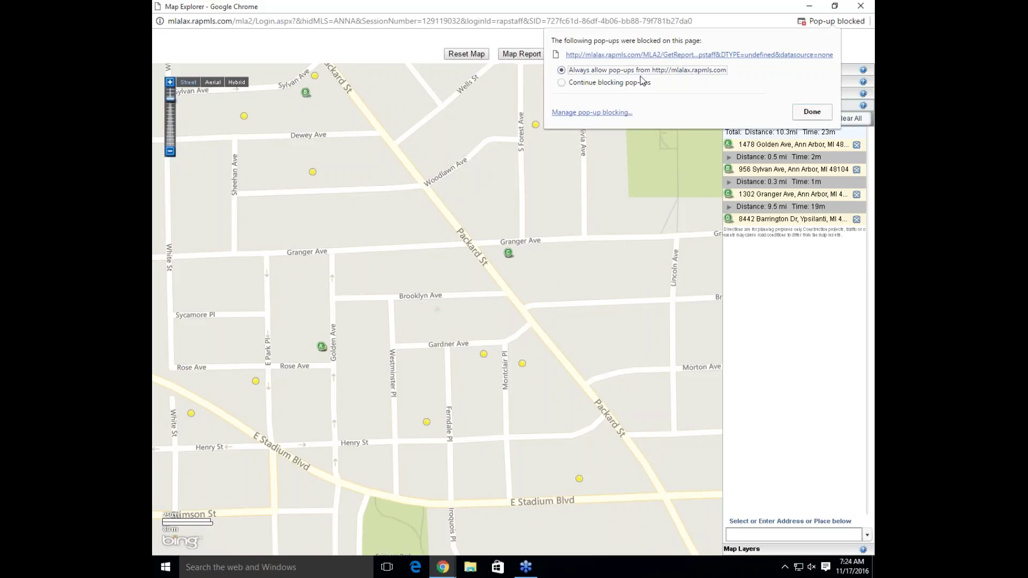
click(822, 116)
click(521, 55)
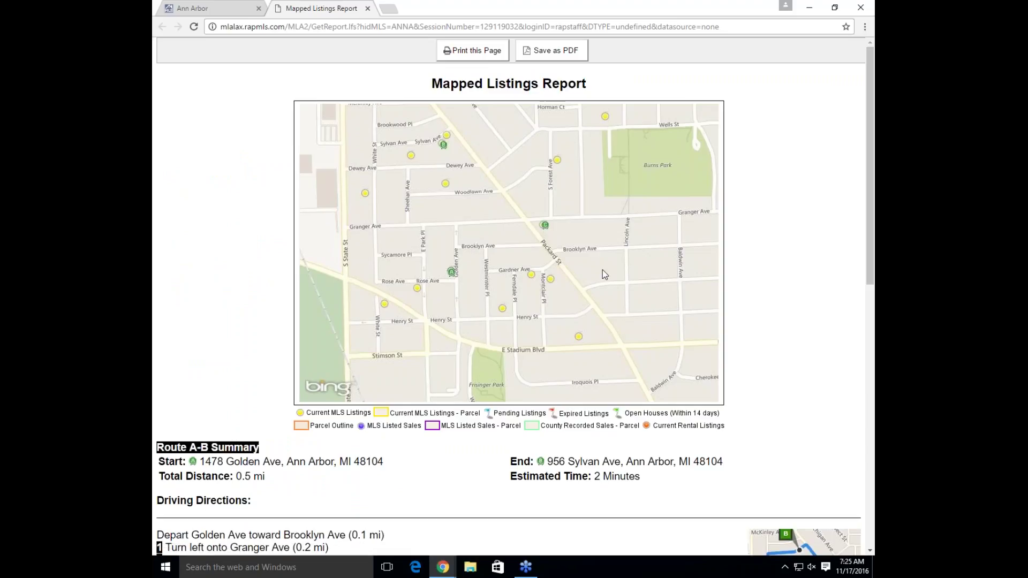
Scroll through the report's driving directions for each route leg, then return to Map Explorer
scroll(602, 269, down, 3)
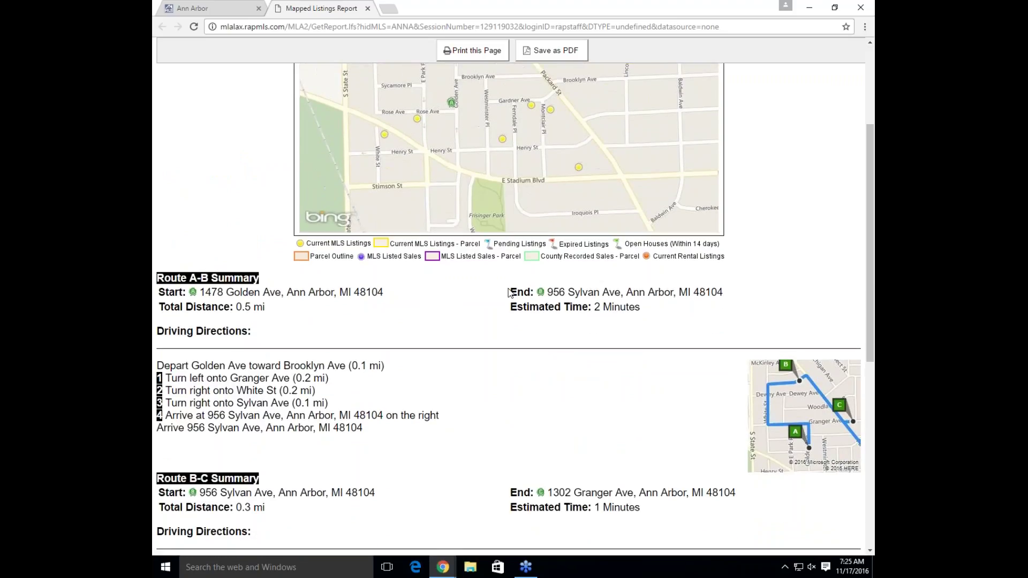
scroll(508, 291, down, 4)
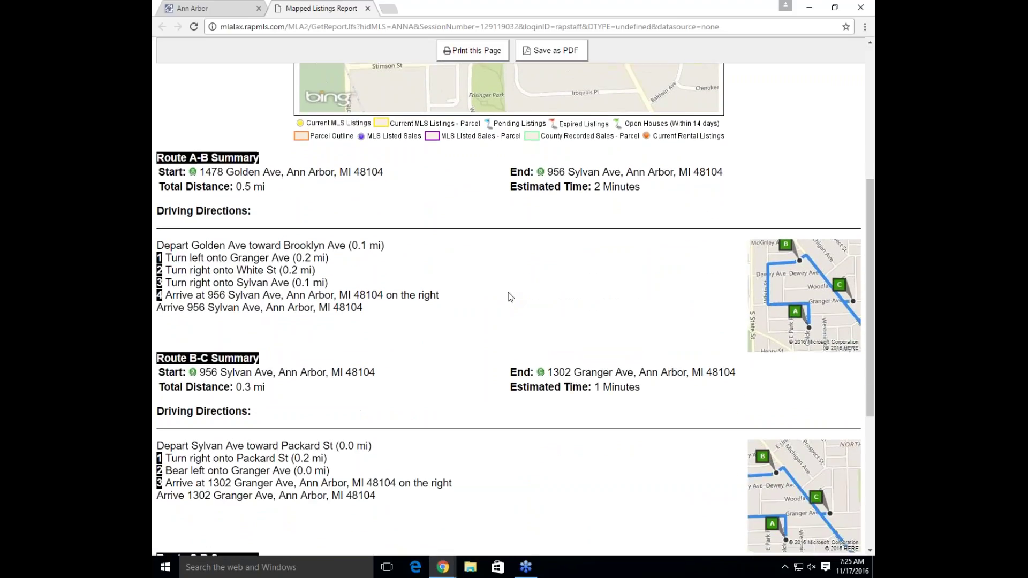
scroll(508, 296, down, 2)
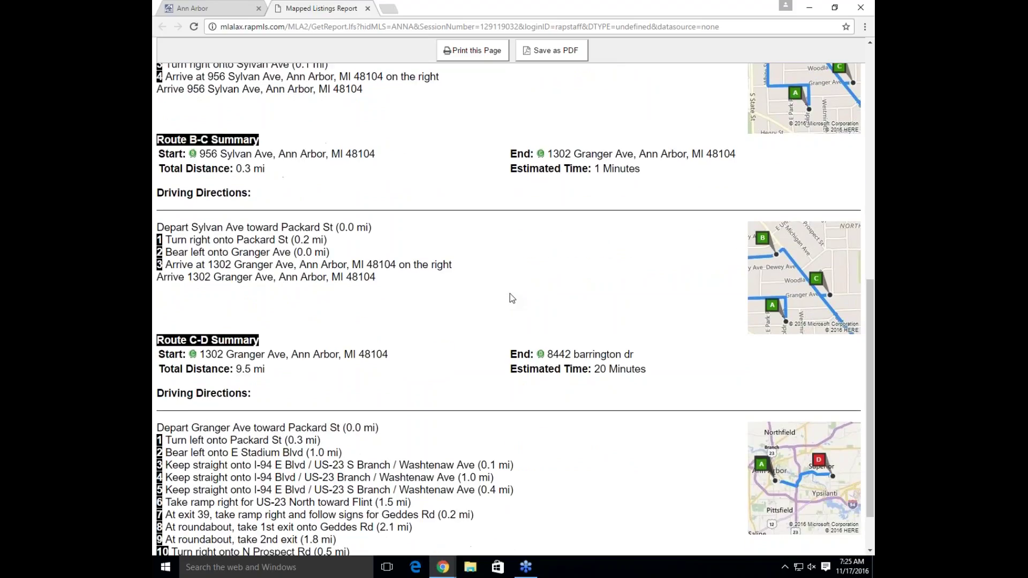
scroll(510, 298, down, 1)
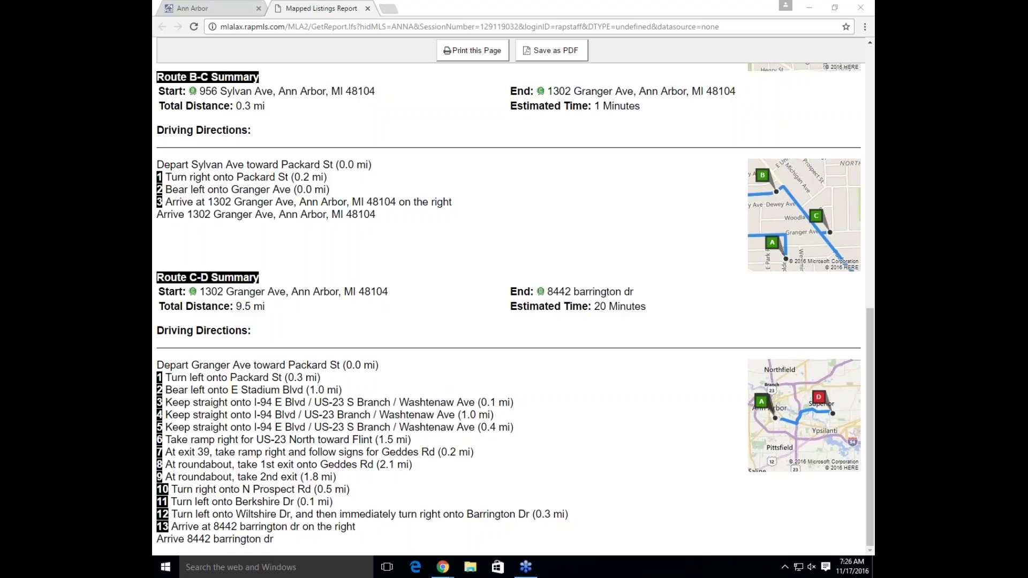
mouse_move(442, 567)
click(482, 521)
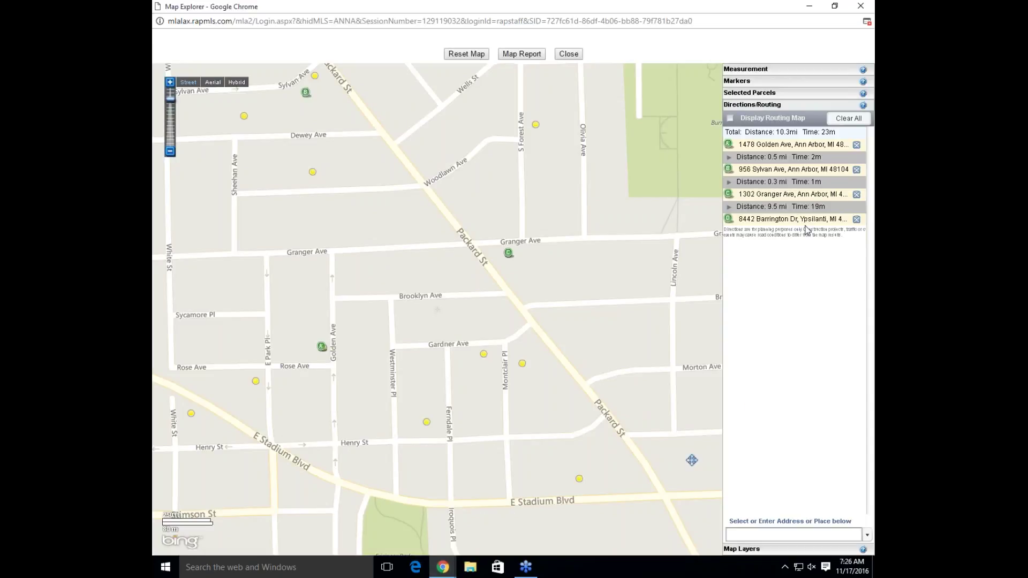
click(608, 230)
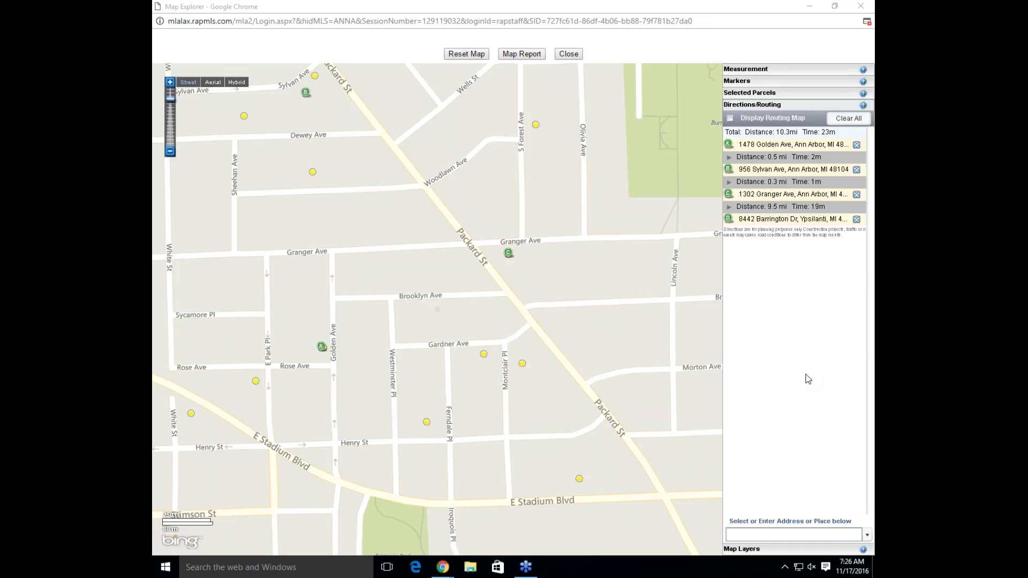
click(754, 549)
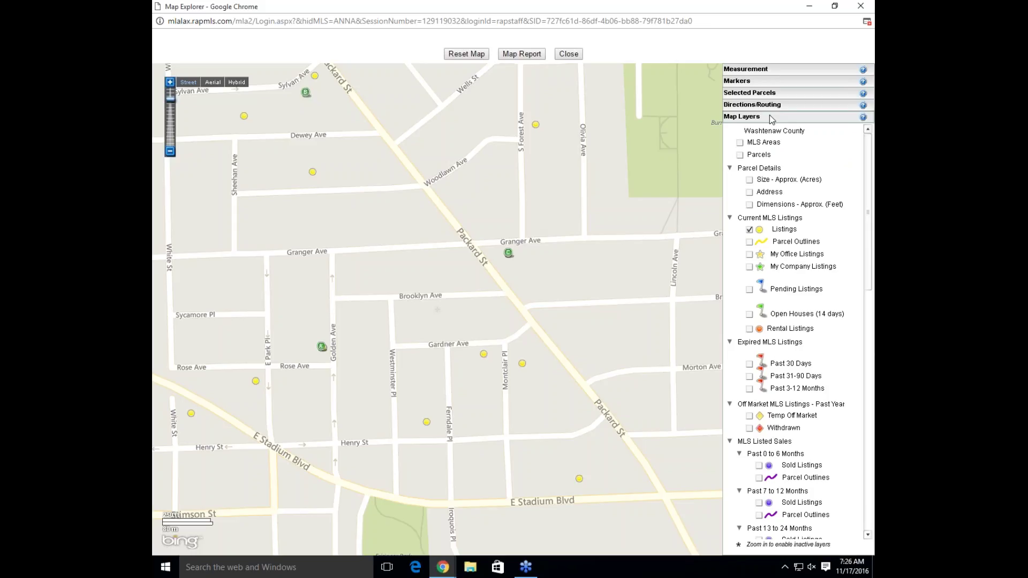
click(739, 107)
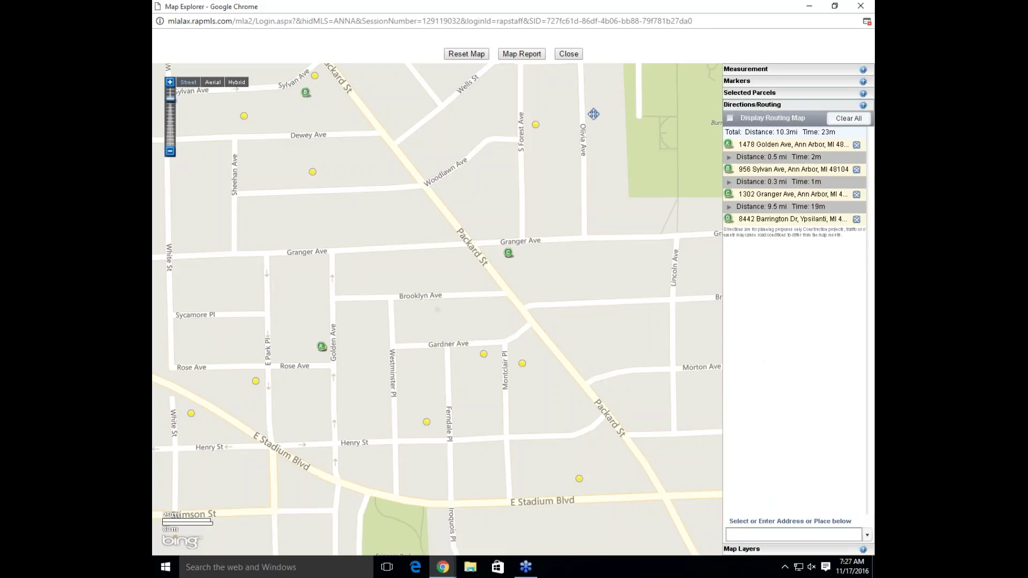
mouse_move(537, 128)
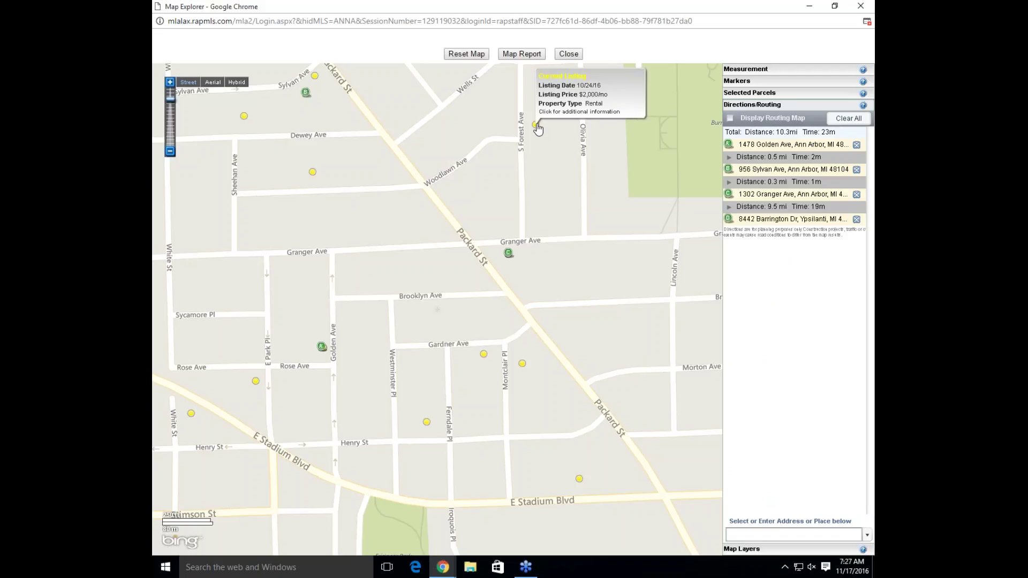
right_click(537, 125)
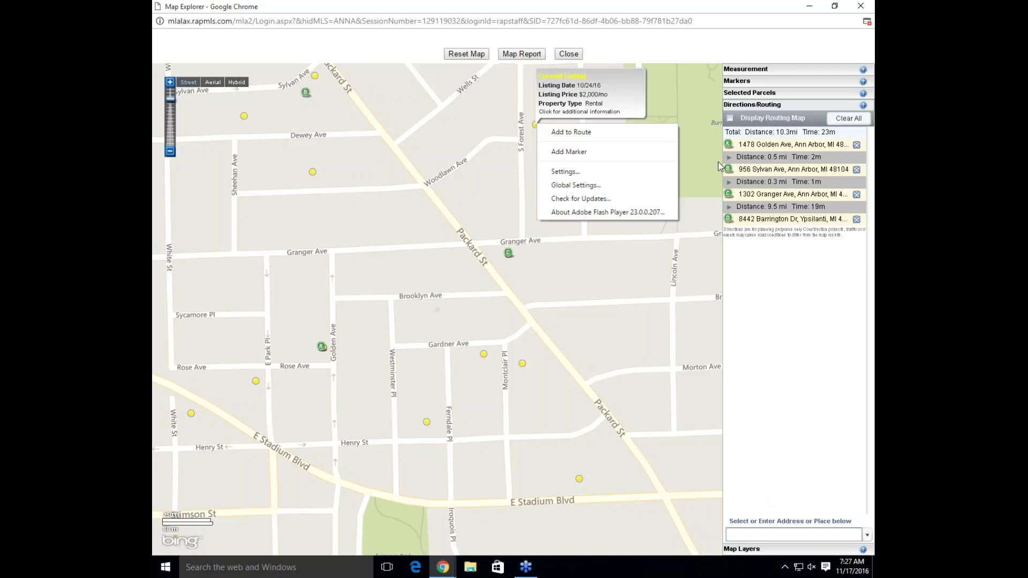
click(791, 298)
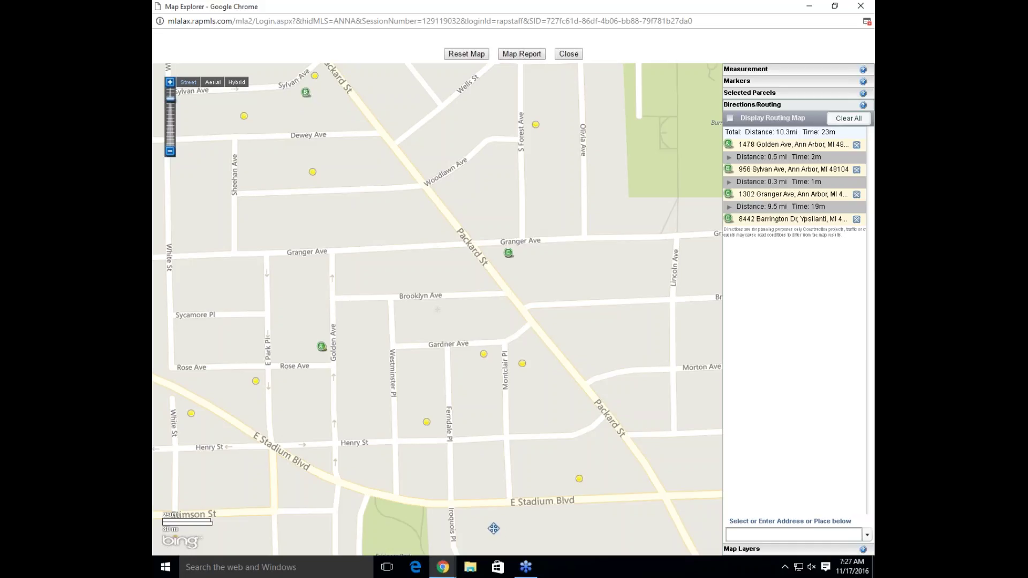
click(866, 22)
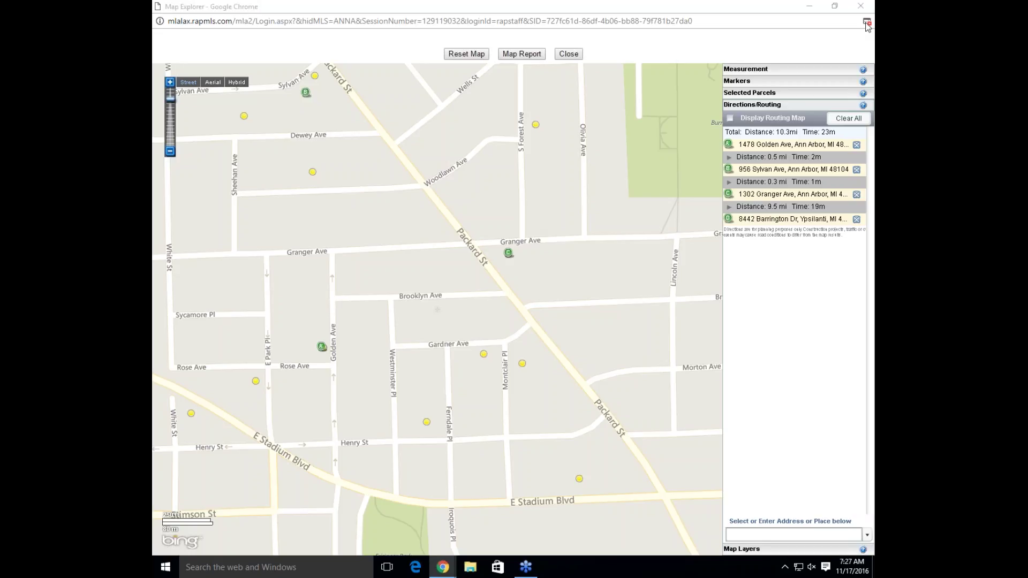